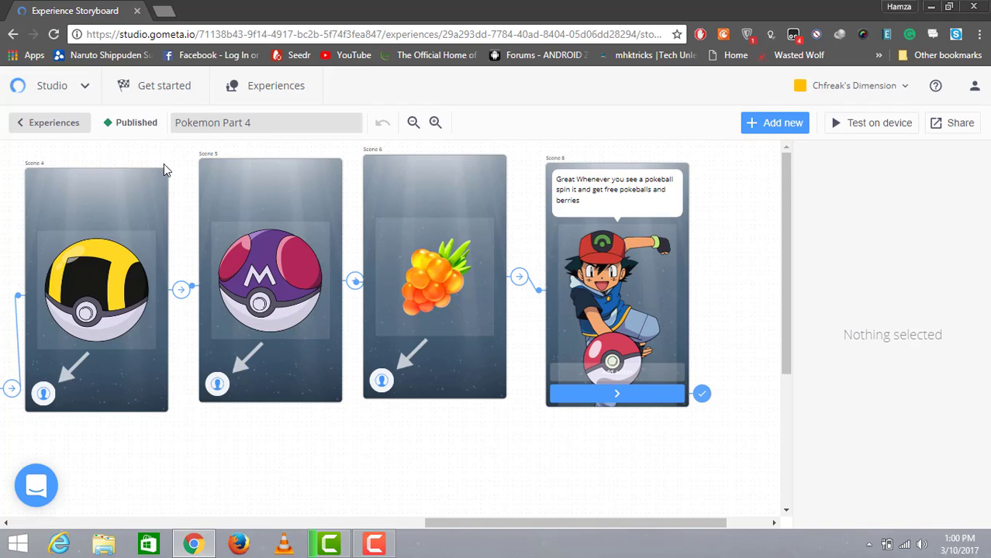
Create a new experience from the experiences list and name it "Pokeman part 4 Test"
{"action": "left_click", "coordinate": [47, 122]}
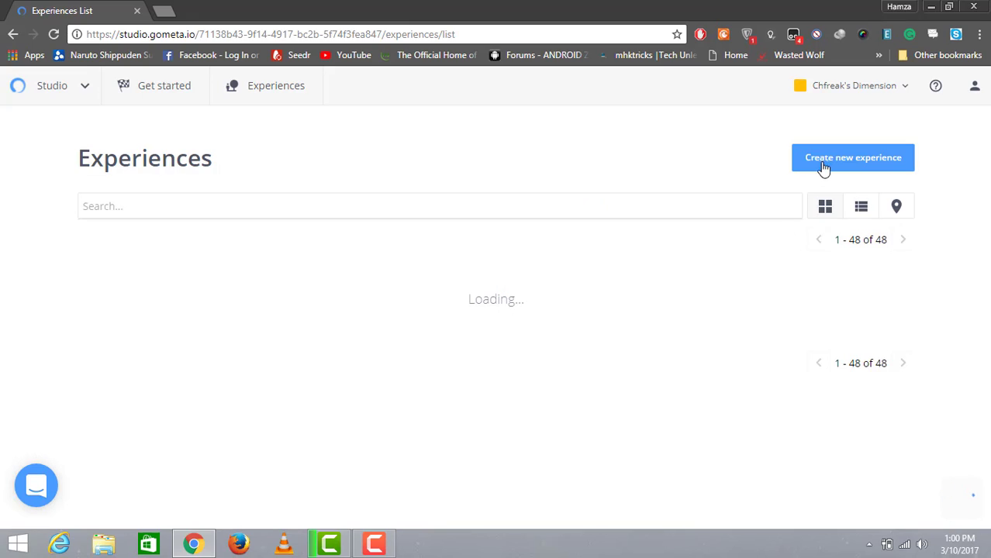
{"action": "left_click", "coordinate": [823, 162]}
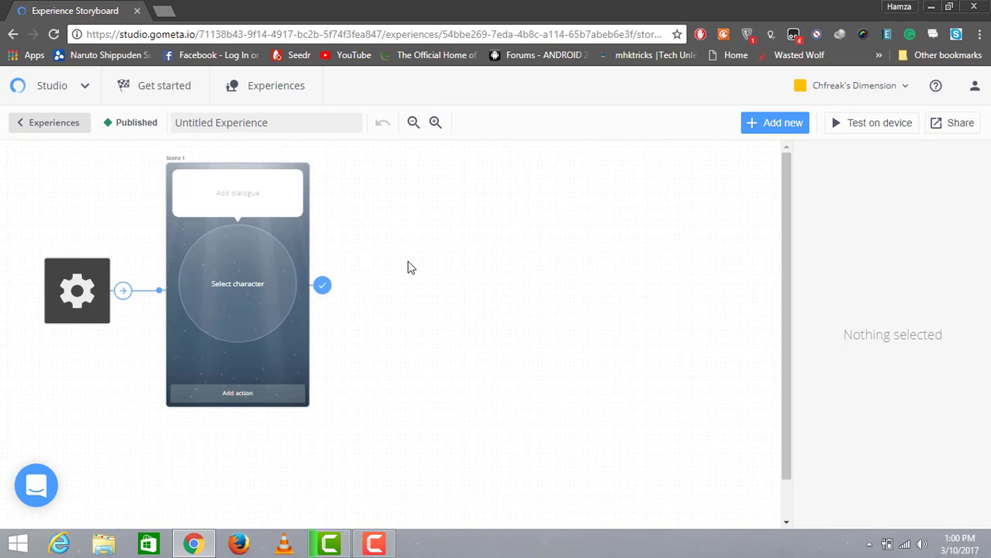
{"action": "triple_click", "coordinate": [299, 129]}
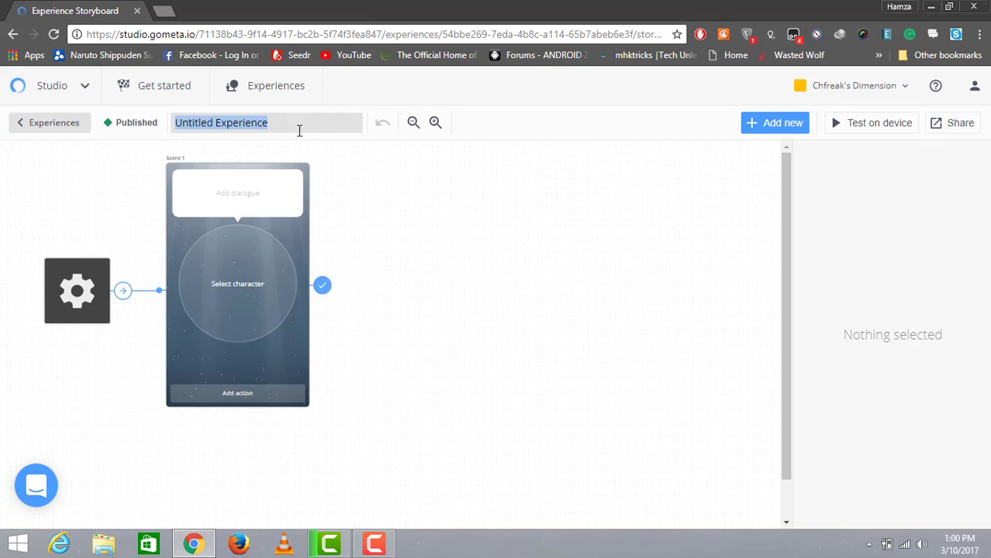
{"action": "key", "text": "BackSpace"}
{"action": "type", "text": "Poke"}
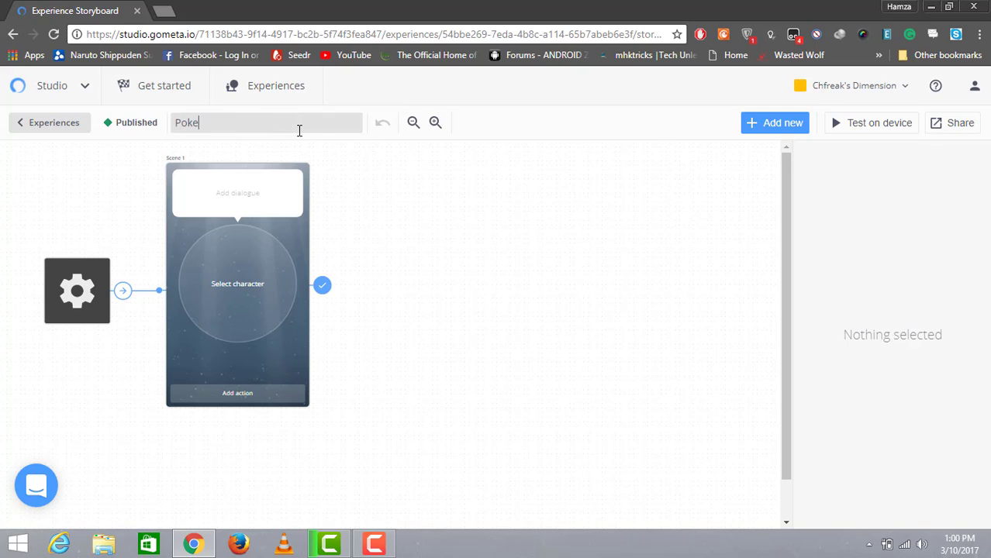
{"action": "type", "text": "man part 4 Test"}
Assign Scene 1 the Ash character and dialogue "Hi I got the news that you ran out of pokeballs and berries? Do you wanna get them for free?"
{"action": "left_click", "coordinate": [273, 266]}
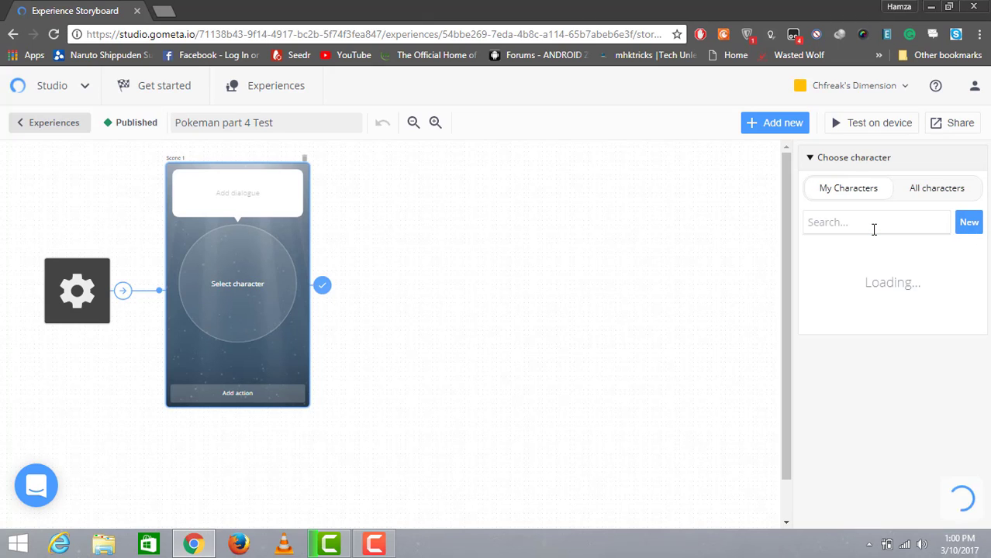
{"action": "left_click", "coordinate": [851, 264]}
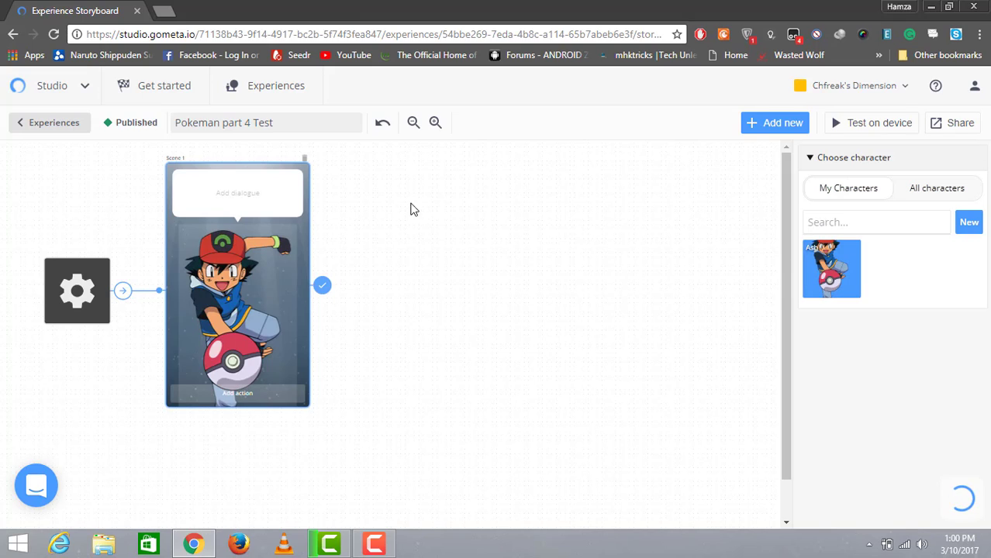
{"action": "left_click", "coordinate": [266, 188]}
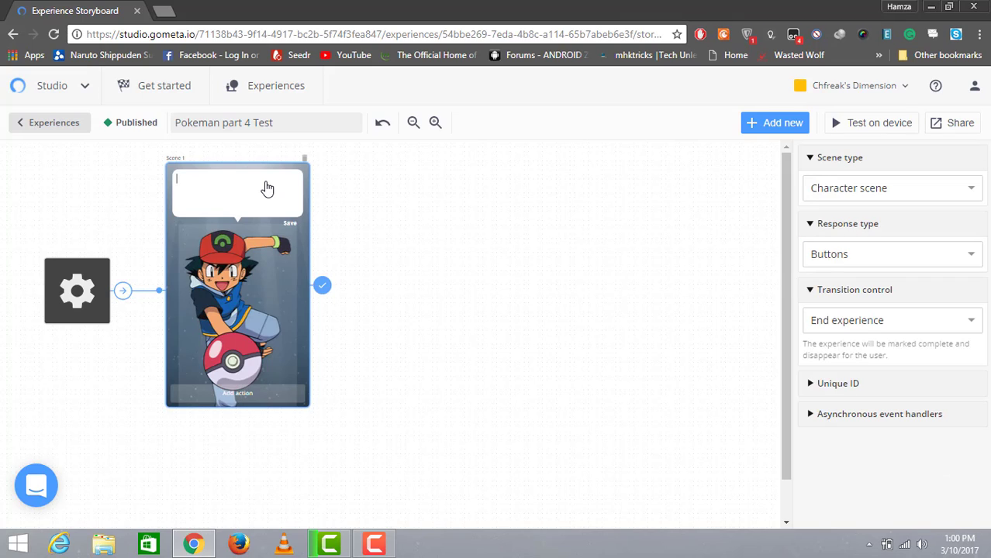
{"action": "type", "text": "Hi"}
{"action": "key", "text": "Return"}
{"action": "type", "text": "I got the news that you ar"}
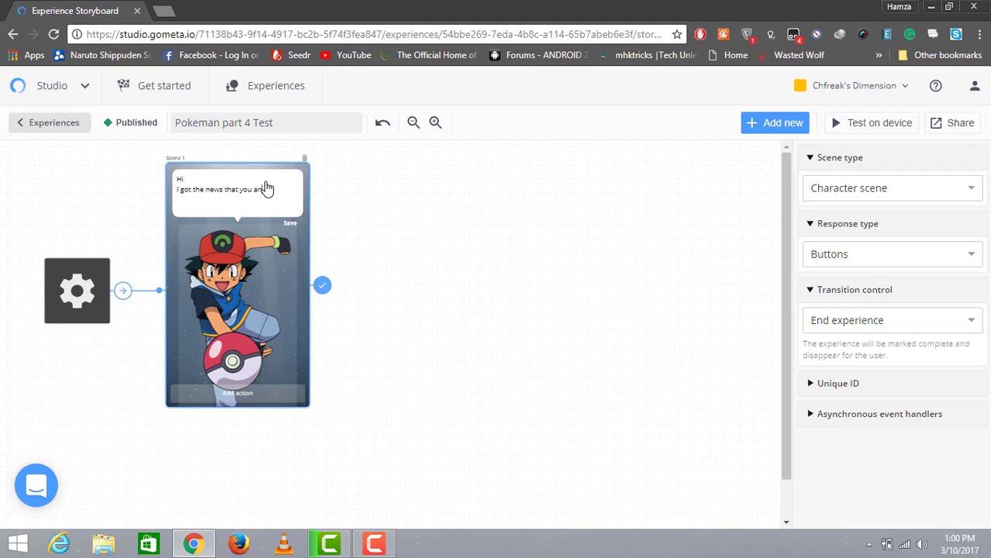
{"action": "type", "text": " arn out of pokeballs and berres"}
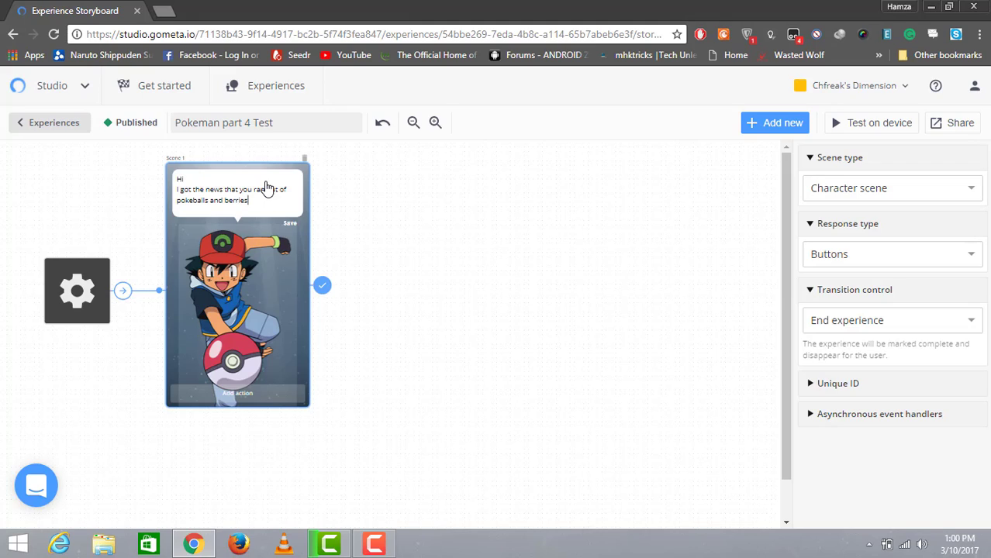
{"action": "type", "text": "? Do you wanna "}
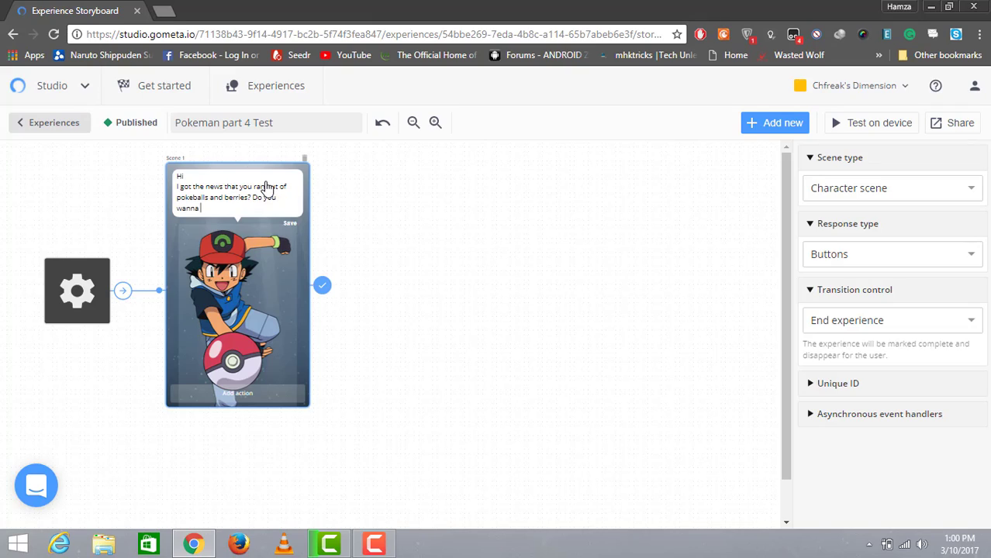
{"action": "type", "text": "get them for free?"}
Add a "Yes" button response to Scene 1 and create a second character scene
{"action": "left_click", "coordinate": [290, 396]}
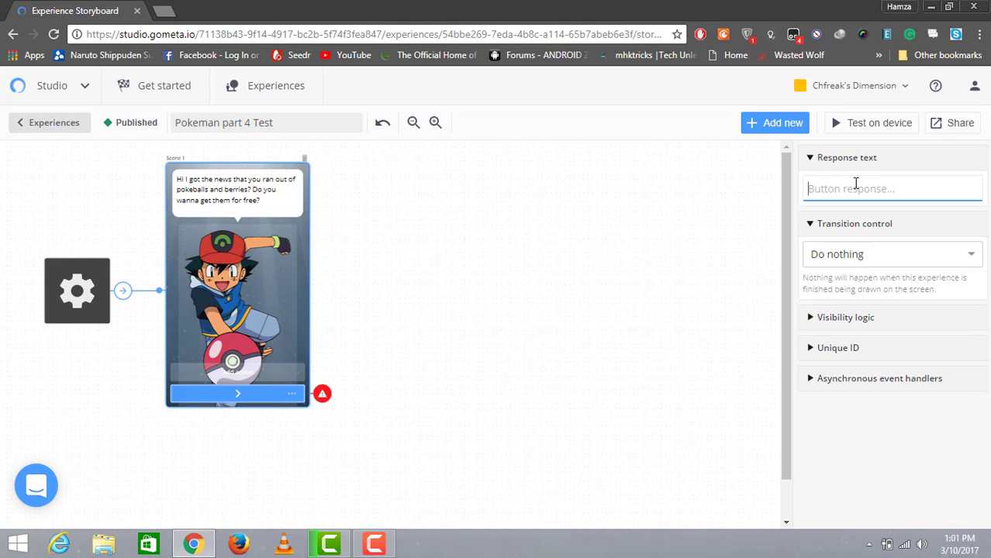
{"action": "type", "text": "Yes"}
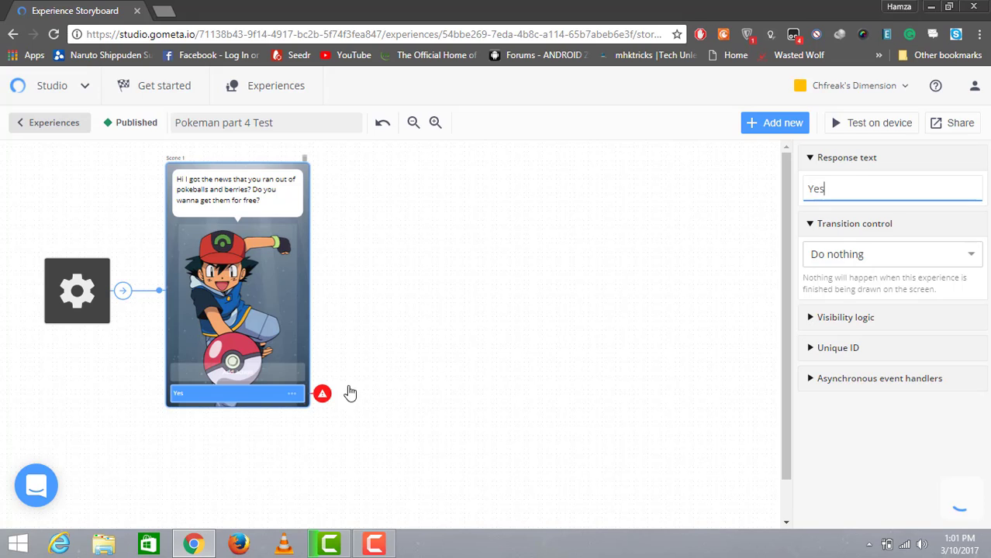
{"action": "left_click", "coordinate": [770, 122]}
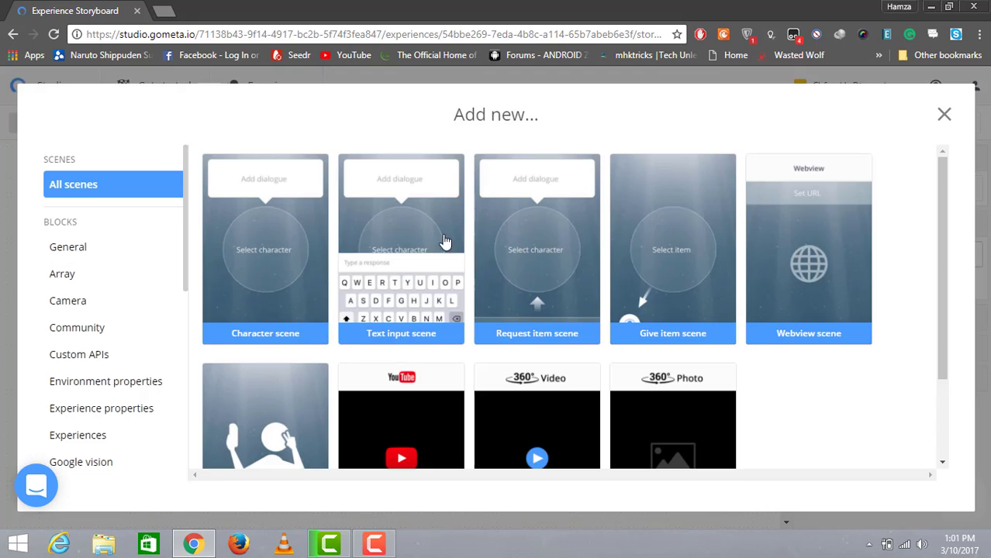
{"action": "left_click", "coordinate": [301, 238]}
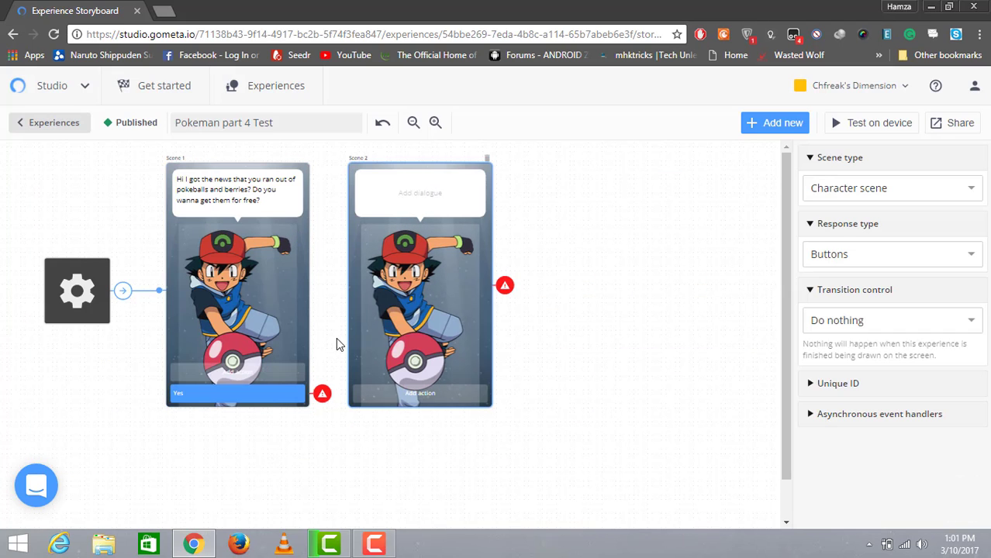
Set the "Yes" response of Scene 1 to transition to Scene 2
{"action": "left_click", "coordinate": [318, 393]}
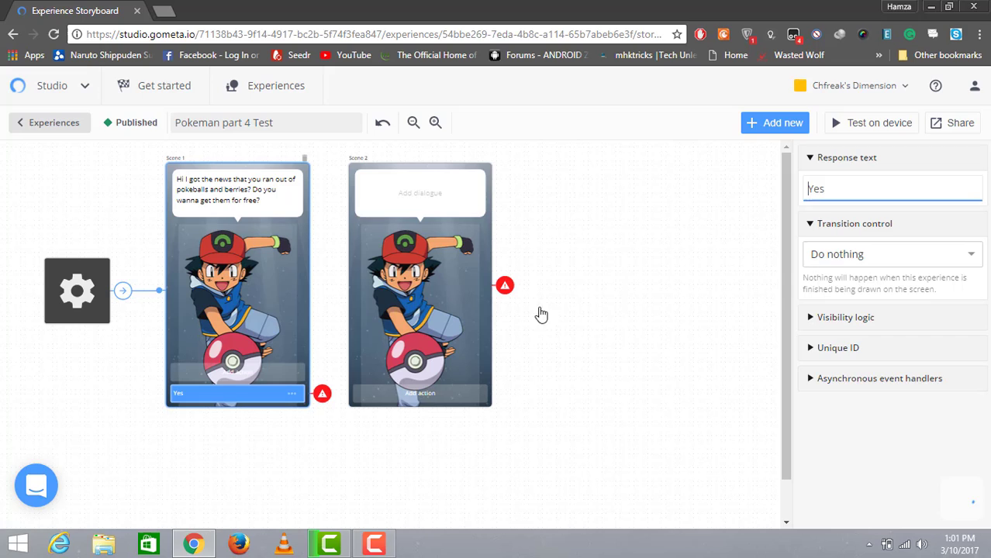
{"action": "left_click", "coordinate": [882, 258]}
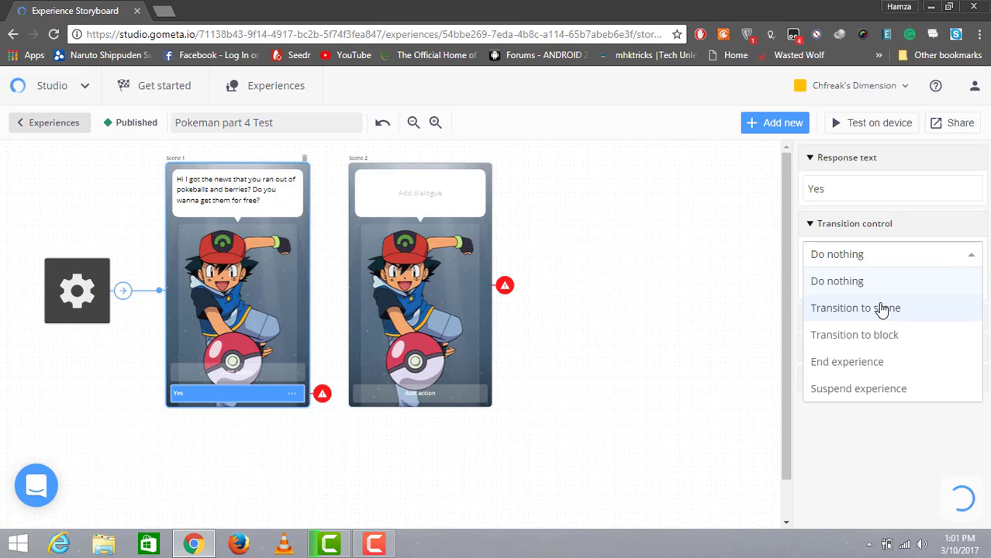
{"action": "left_click", "coordinate": [885, 309]}
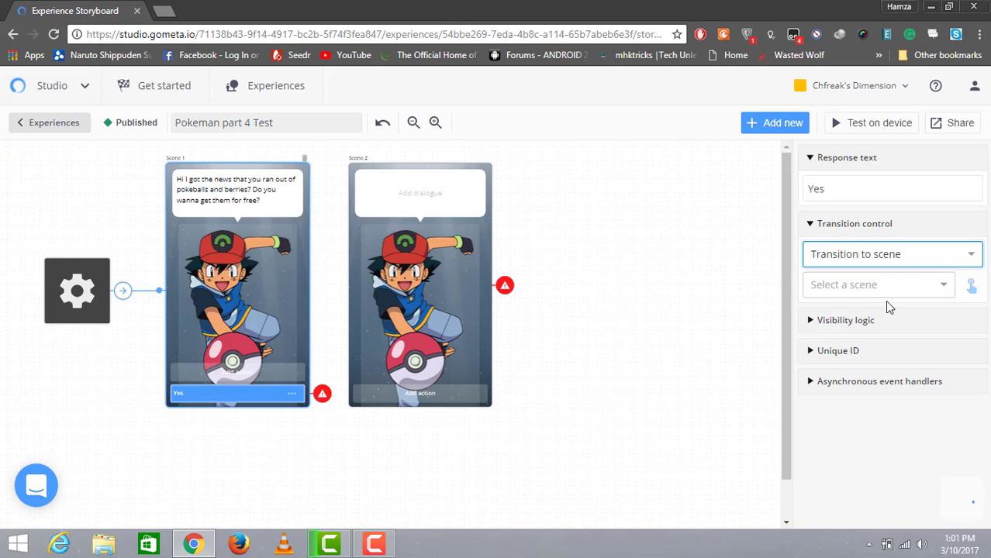
{"action": "left_click", "coordinate": [969, 286]}
{"action": "left_click", "coordinate": [443, 307]}
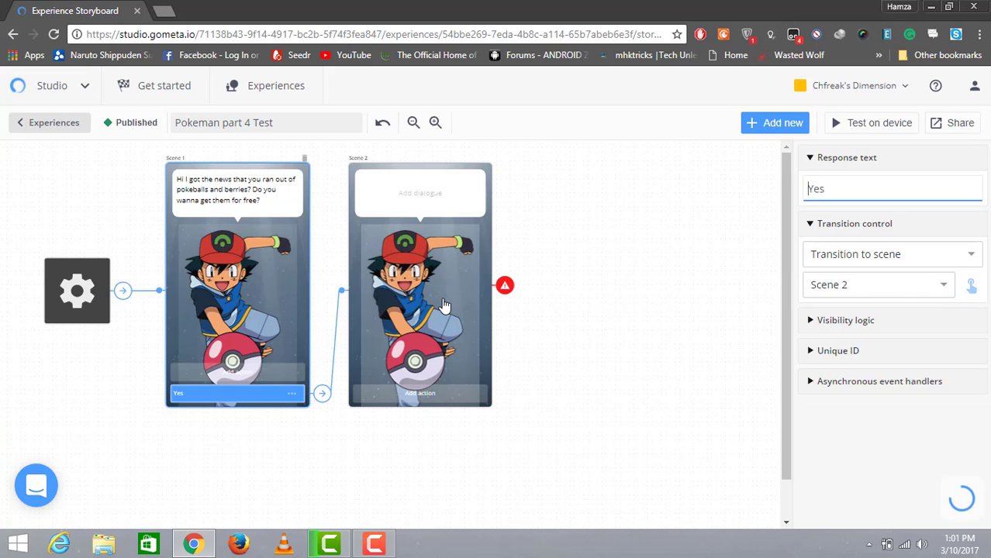
Write the Scene 2 dialogue "Great So whenever you see at pokestop spin and you will get free pokeballs and berries"
{"action": "left_click", "coordinate": [427, 212]}
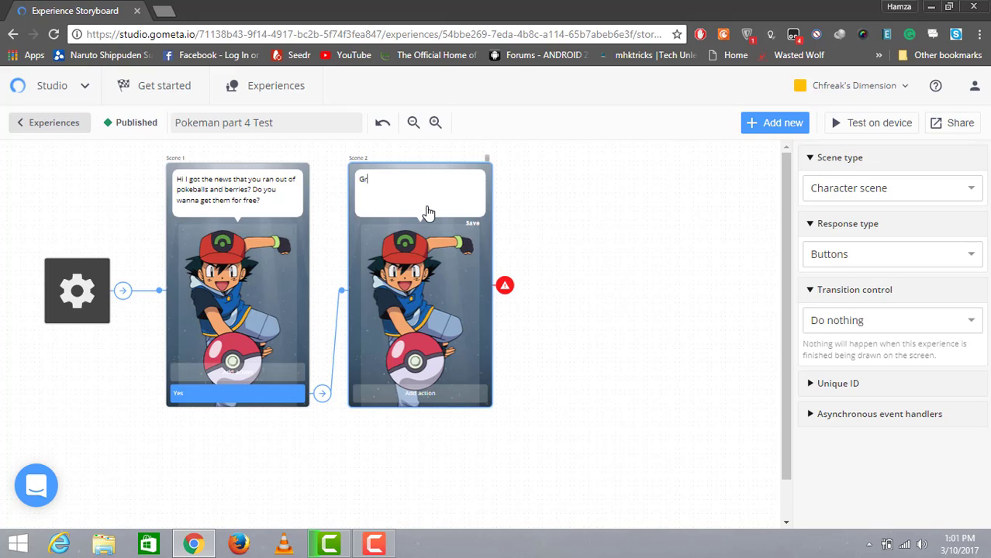
{"action": "type", "text": "Great"}
{"action": "key", "text": "Return"}
{"action": "type", "text": "Whenee"}
{"action": "key", "text": "BackSpace"}
{"action": "type", "text": "So whenever you s"}
{"action": "key", "text": "BackSpace"}
{"action": "type", "text": "see at "}
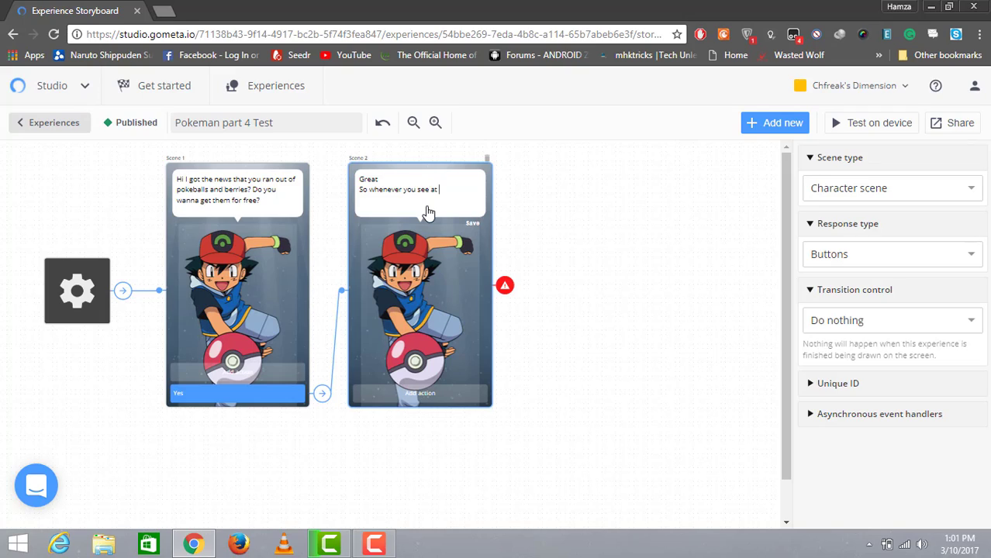
{"action": "type", "text": "pokestop spin and you will get p"}
{"action": "type", "text": "ree pokea"}
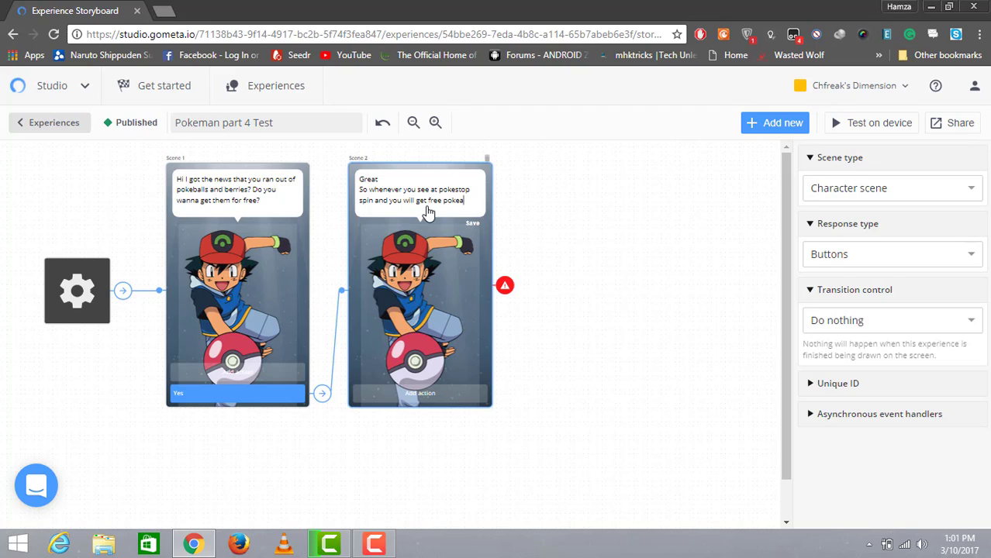
{"action": "key", "text": "BackSpace"}
{"action": "type", "text": "balls and be"}
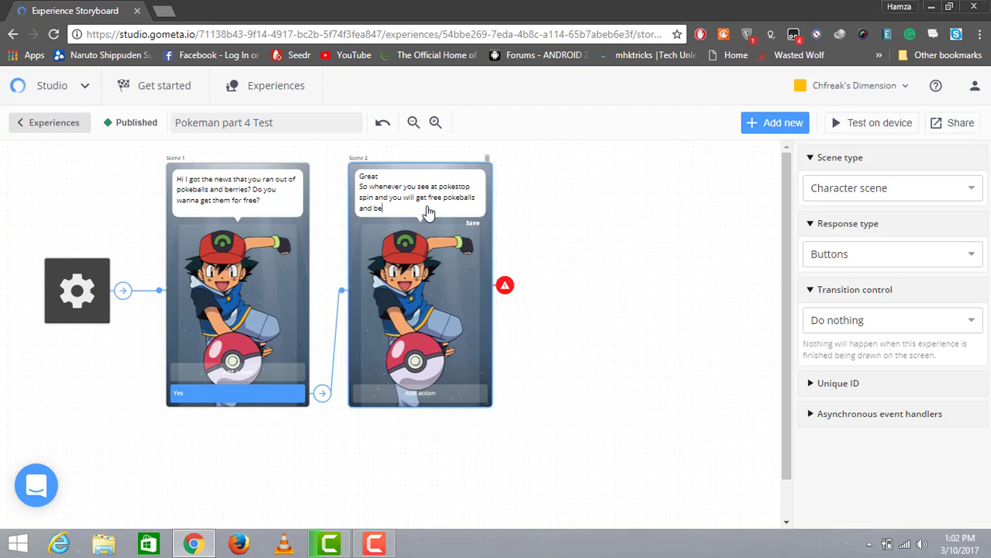
{"action": "type", "text": "rries"}
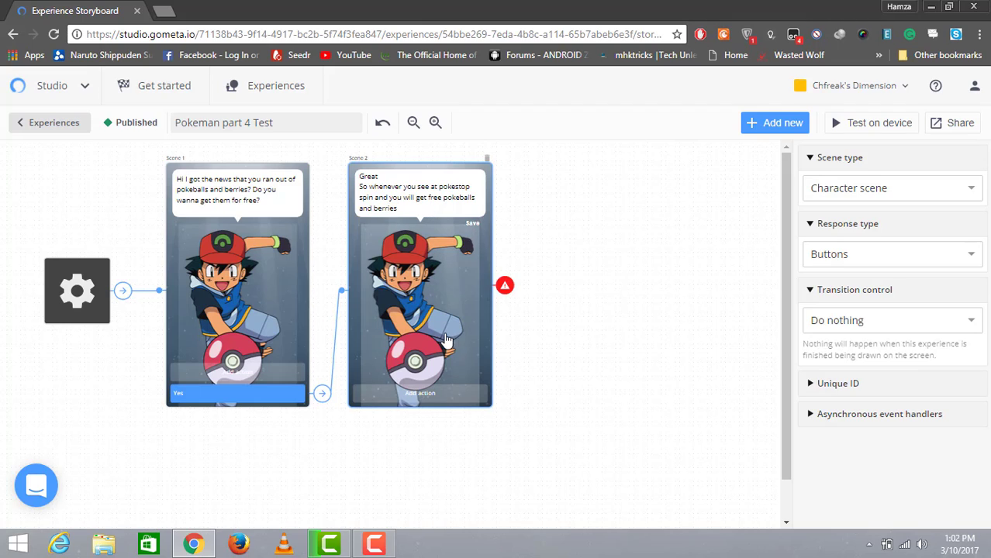
Add a response without text to Scene 2 and make it transition to a newly created character scene
{"action": "left_click", "coordinate": [476, 400]}
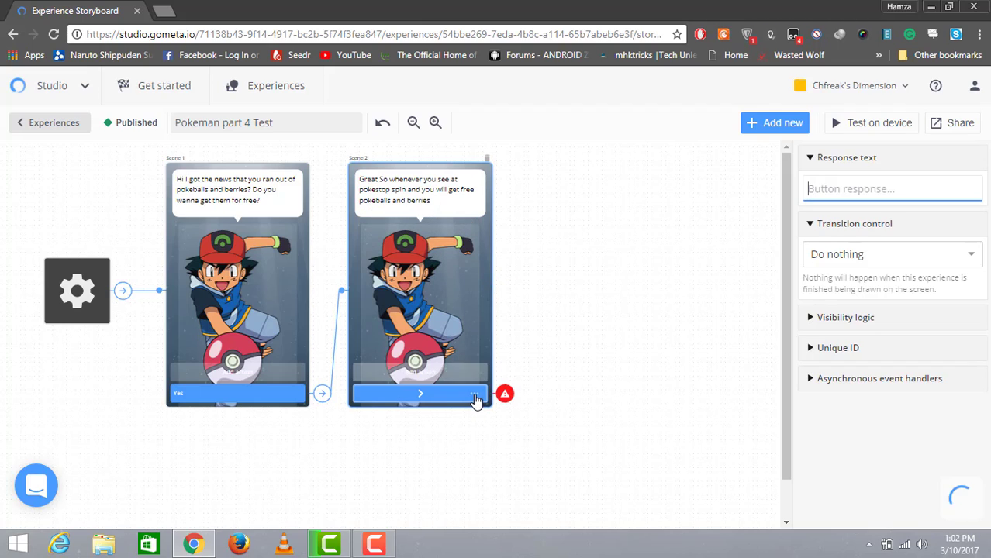
{"action": "left_click", "coordinate": [904, 189]}
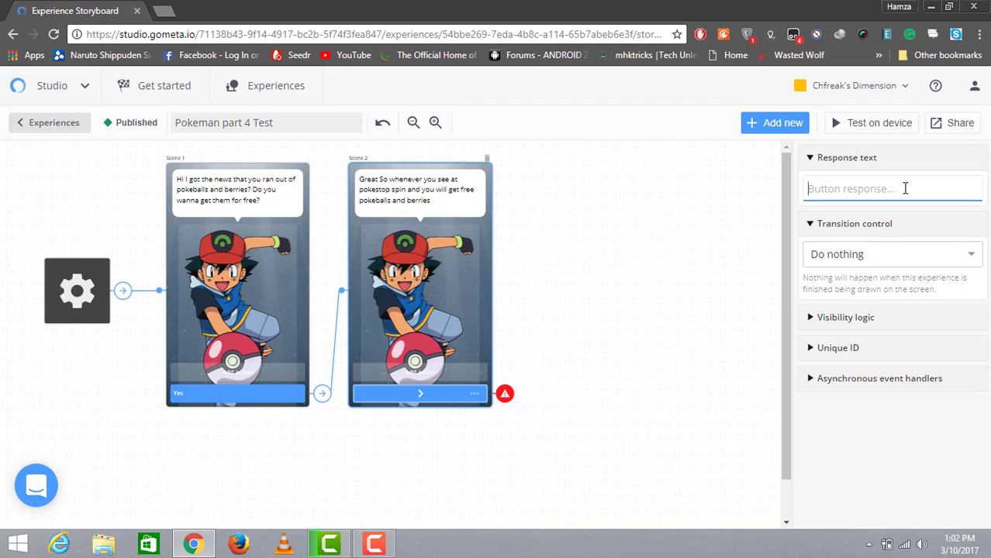
{"action": "left_click", "coordinate": [904, 254]}
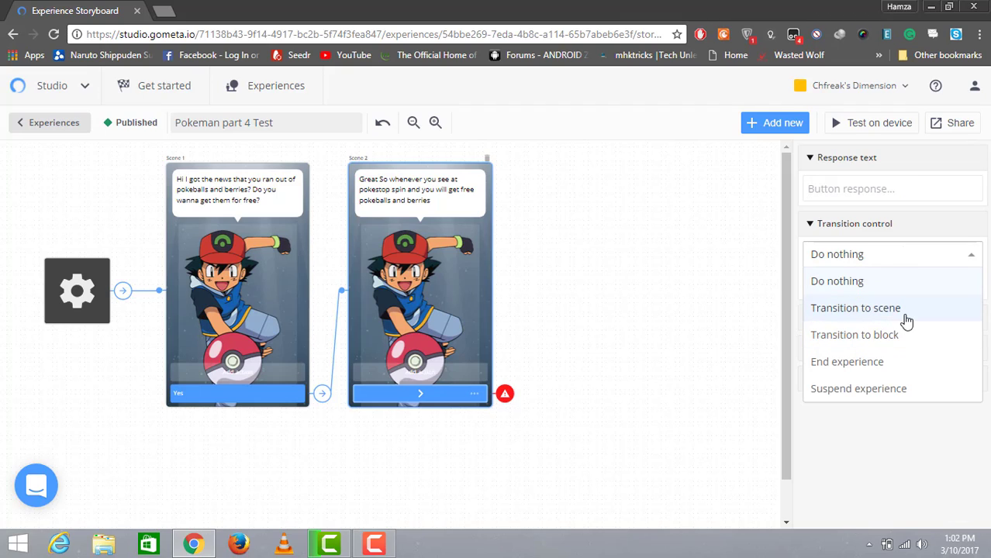
{"action": "left_click", "coordinate": [903, 310]}
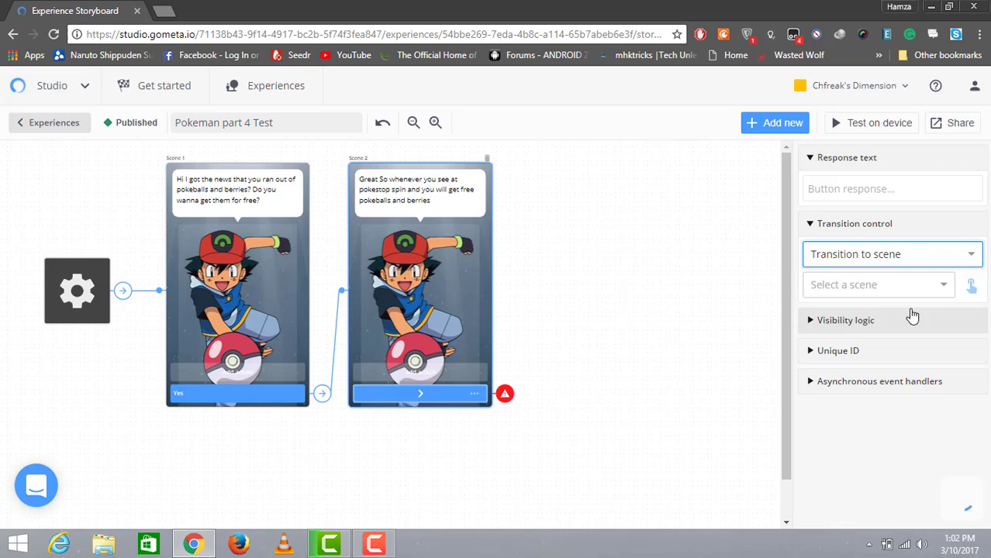
{"action": "left_click", "coordinate": [944, 285]}
{"action": "left_click", "coordinate": [894, 314]}
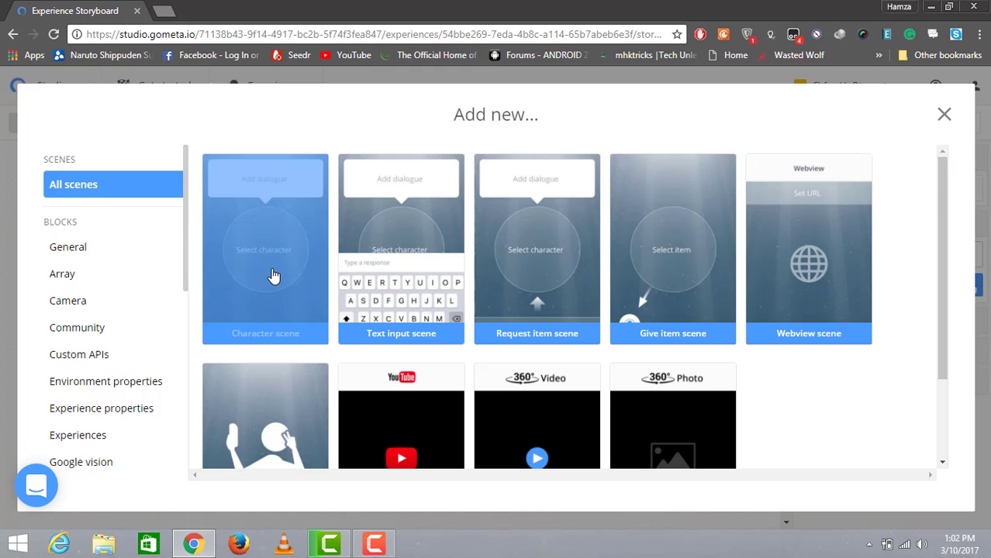
{"action": "left_click", "coordinate": [273, 276]}
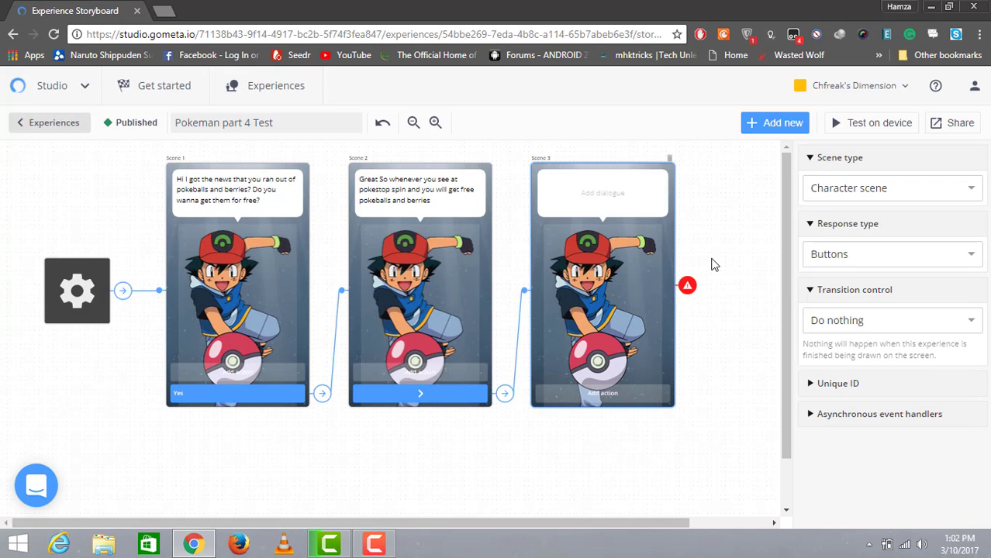
Change the Scene 3 character to Pokestops and add a "Spin It" button response
{"action": "left_click", "coordinate": [649, 277]}
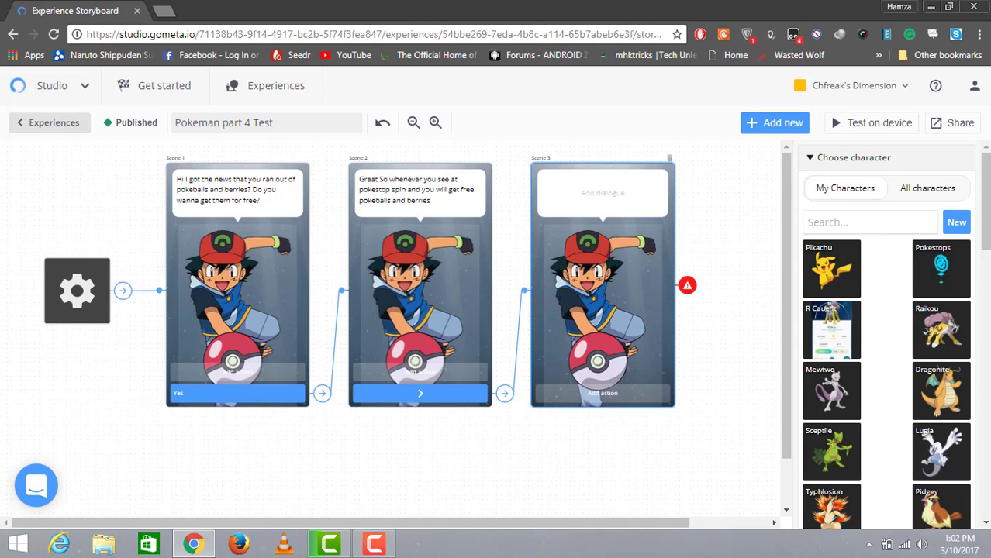
{"action": "left_click", "coordinate": [940, 271]}
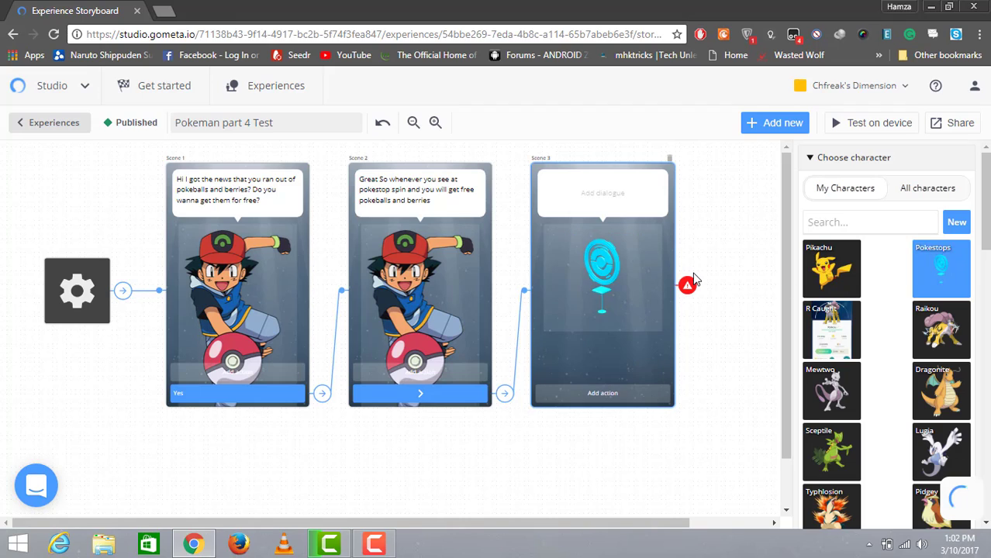
{"action": "left_click", "coordinate": [597, 396]}
{"action": "type", "text": "Sp"}
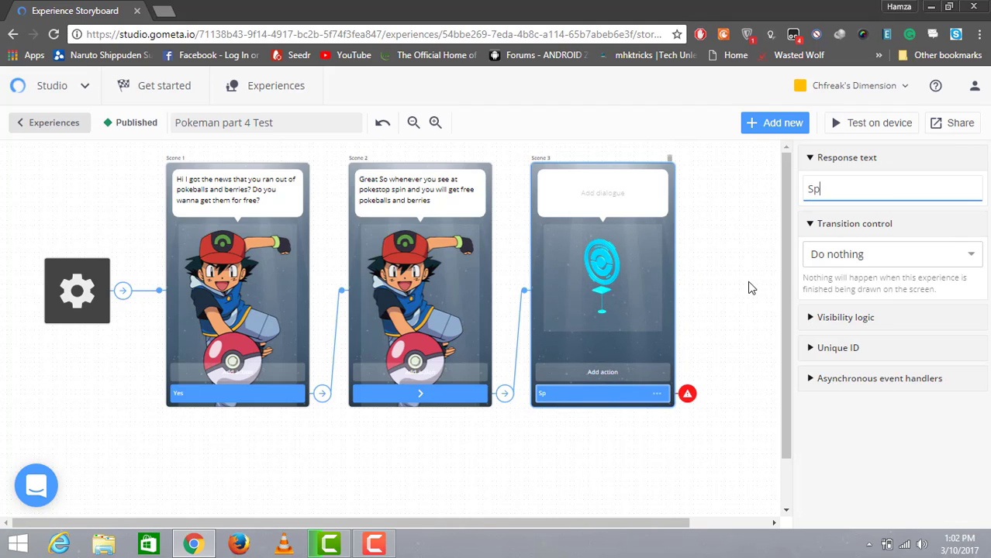
{"action": "type", "text": "in It"}
Enter "Spin the pokeball" as the Scene 3 dialogue
{"action": "left_click", "coordinate": [632, 199]}
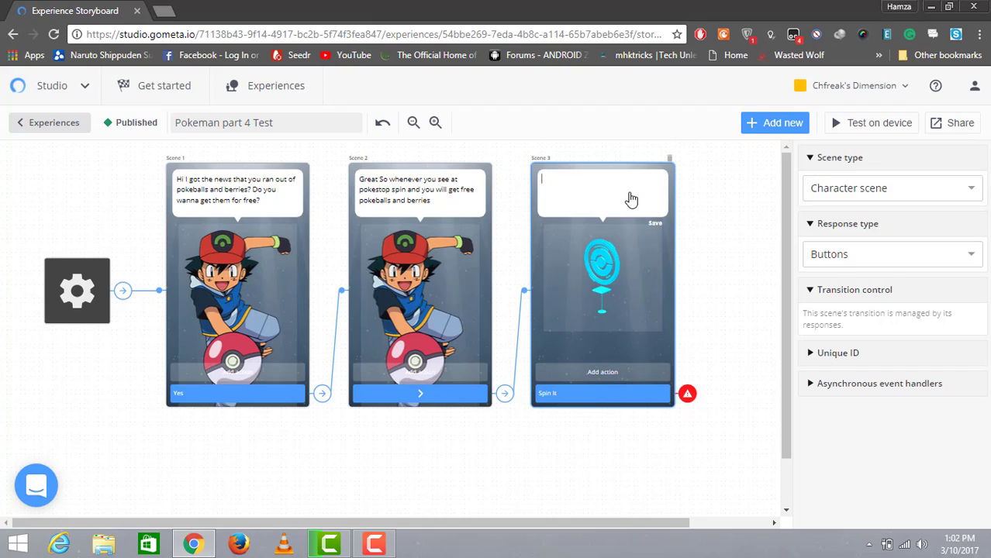
{"action": "type", "text": "Spin the pokeball"}
Add a Simple probability block to the storyboard and place it beside Scene 3
{"action": "left_click_drag", "start_coordinate": [629, 522], "coordinate": [672, 525]}
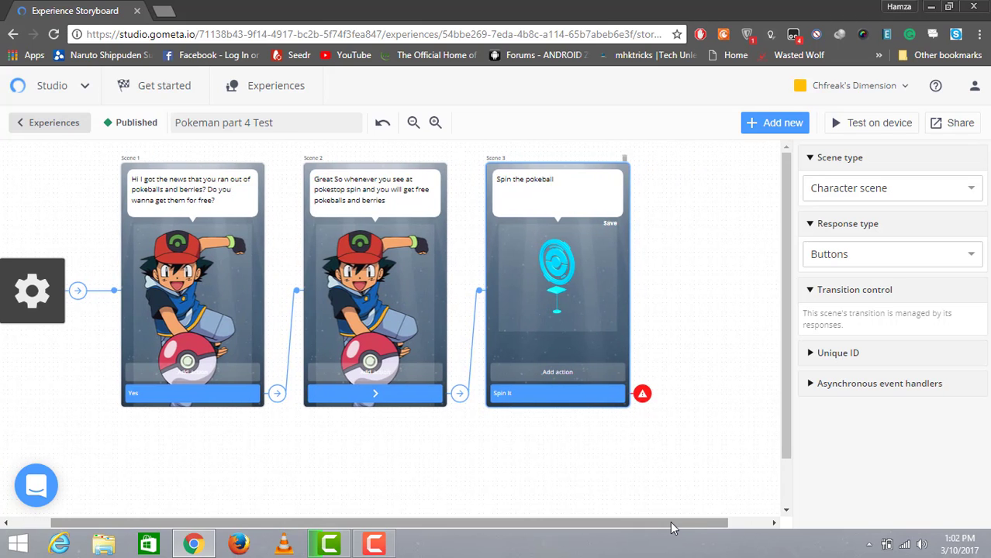
{"action": "left_click", "coordinate": [646, 397]}
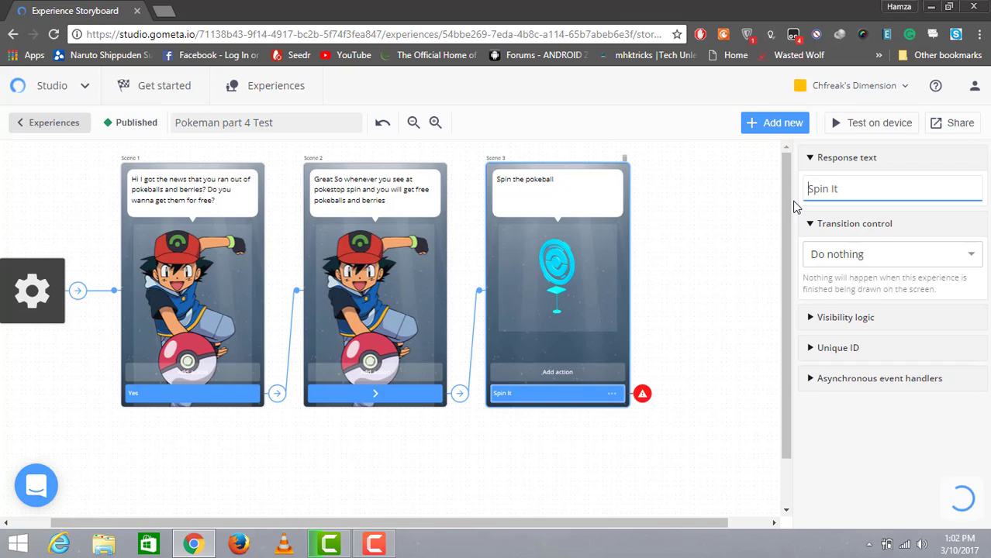
{"action": "left_click", "coordinate": [770, 129]}
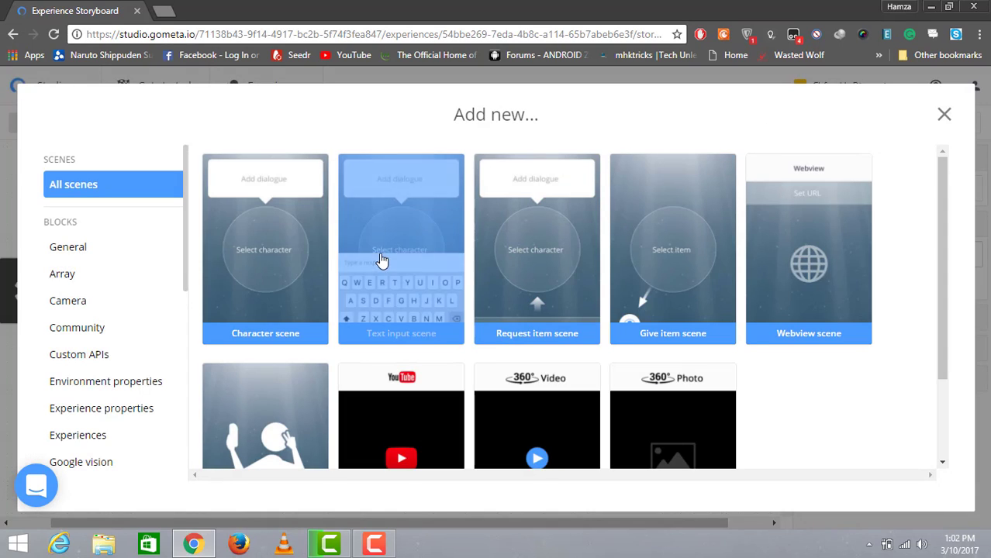
{"action": "left_click_drag", "start_coordinate": [186, 264], "coordinate": [171, 428]}
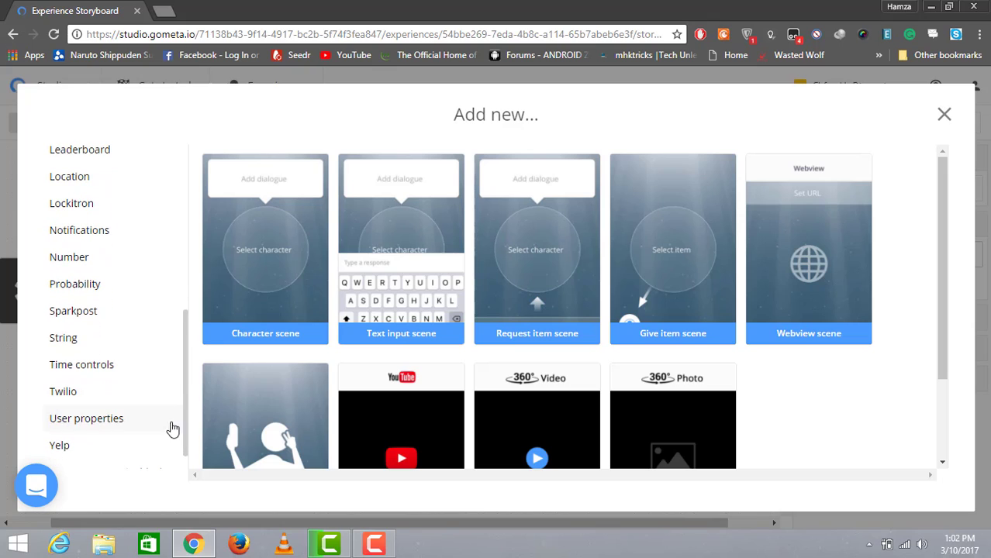
{"action": "left_click", "coordinate": [85, 283]}
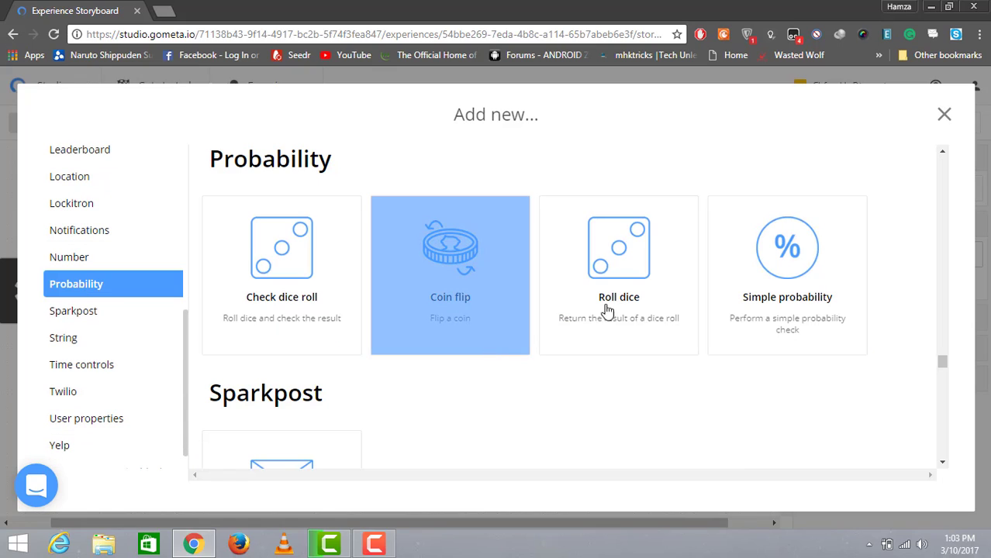
{"action": "left_click", "coordinate": [773, 279]}
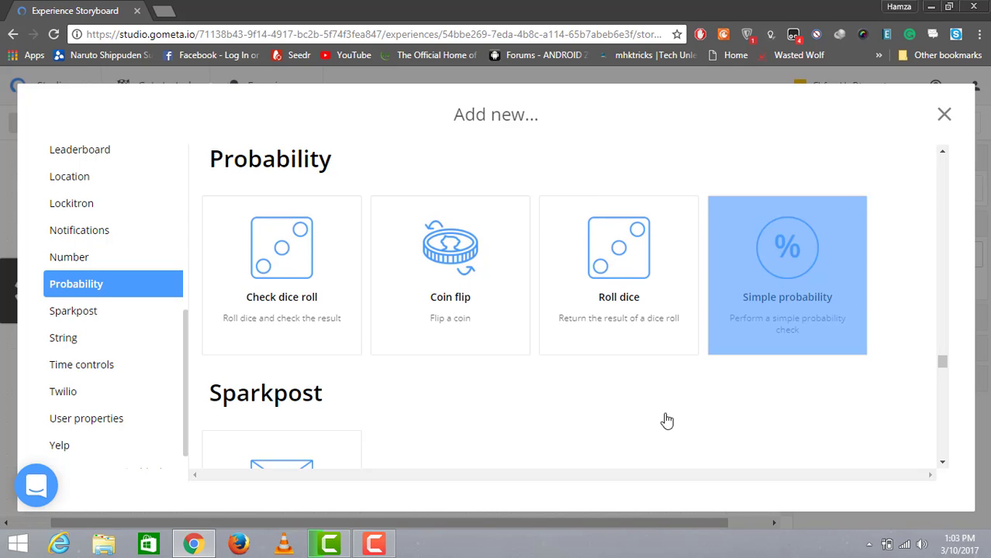
{"action": "left_click_drag", "start_coordinate": [567, 519], "coordinate": [607, 519]}
{"action": "left_click_drag", "start_coordinate": [669, 226], "coordinate": [661, 249]}
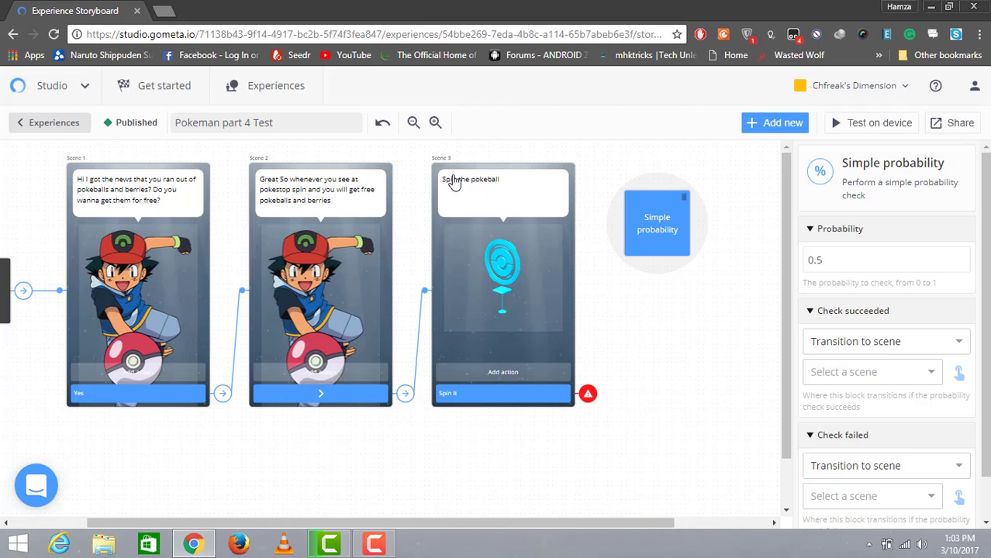
Add a Set time gate block beside Scene 3 and arrange it above the Simple probability block
{"action": "left_click", "coordinate": [752, 118]}
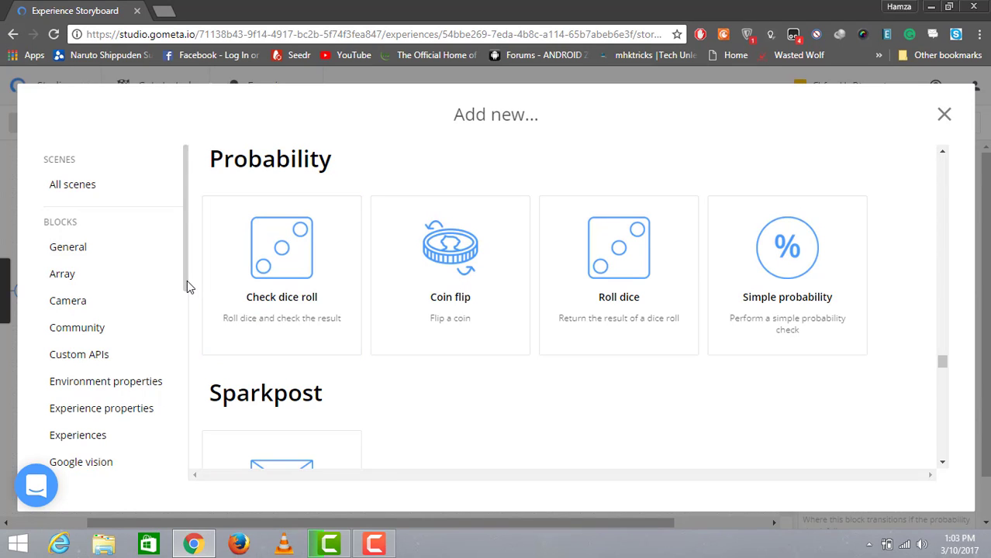
{"action": "scroll", "coordinate": [186, 431], "scroll_direction": "down", "scroll_amount": 2}
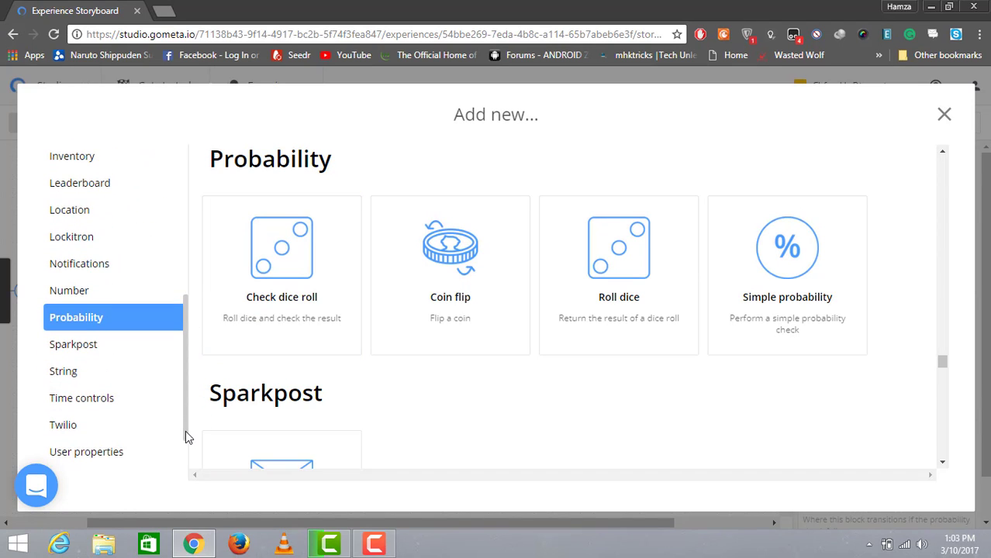
{"action": "left_click", "coordinate": [107, 388]}
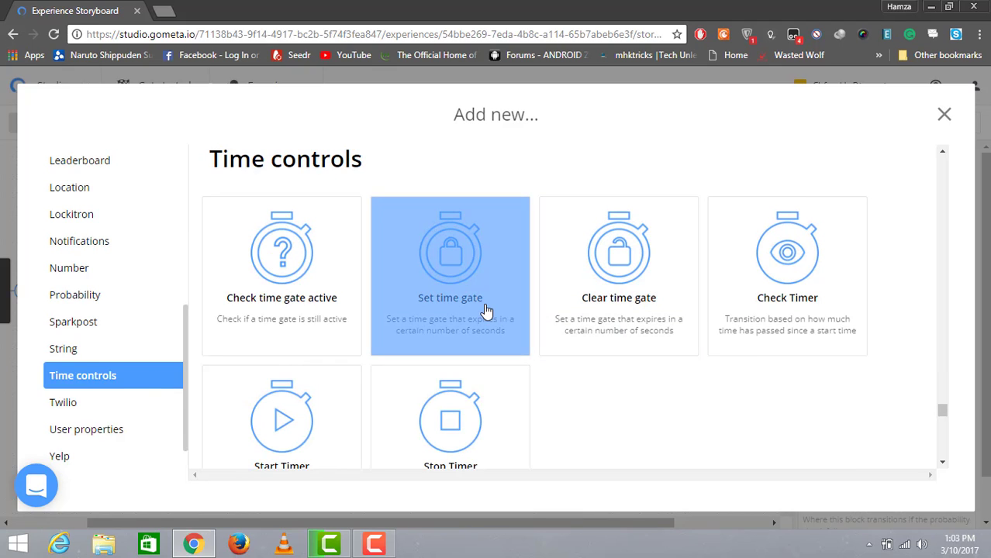
{"action": "left_click", "coordinate": [486, 311]}
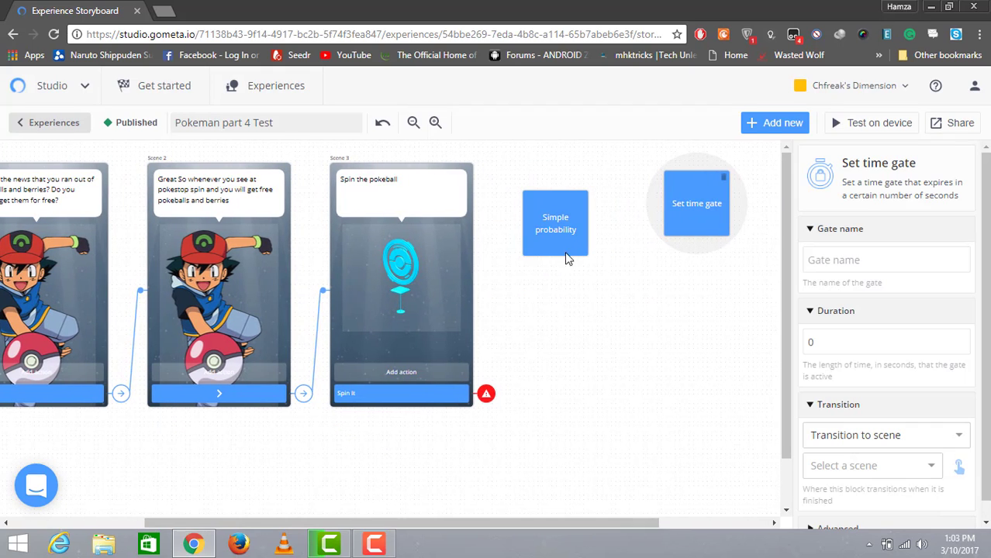
{"action": "left_click_drag", "start_coordinate": [556, 236], "coordinate": [548, 357]}
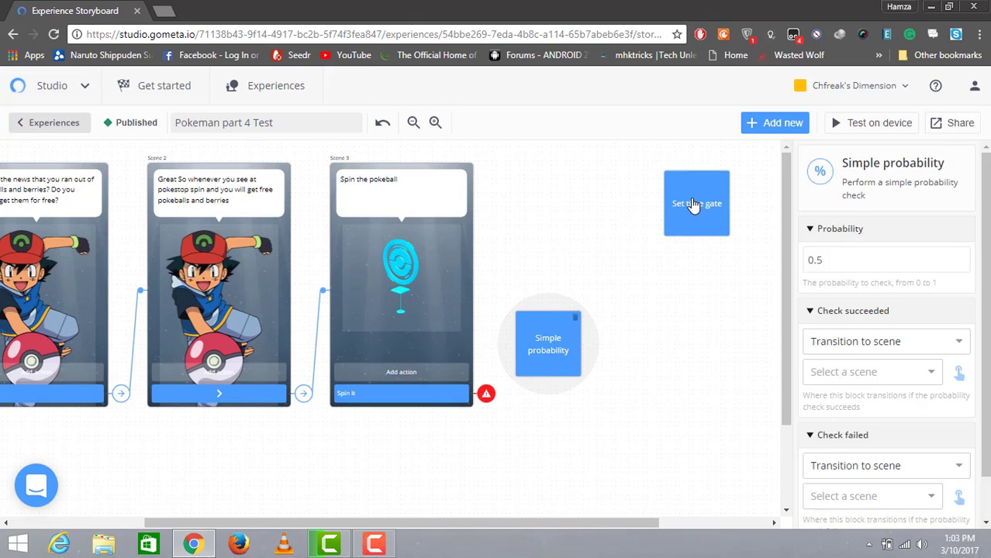
{"action": "left_click_drag", "start_coordinate": [676, 207], "coordinate": [593, 215]}
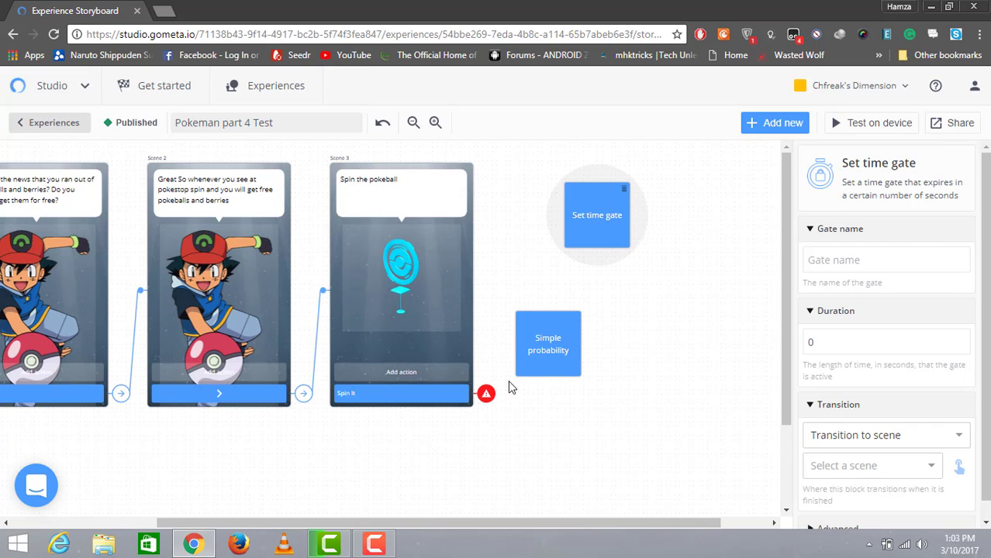
Make the Scene 3 "Spin It" response transition to the Simple probability block
{"action": "left_click", "coordinate": [485, 397]}
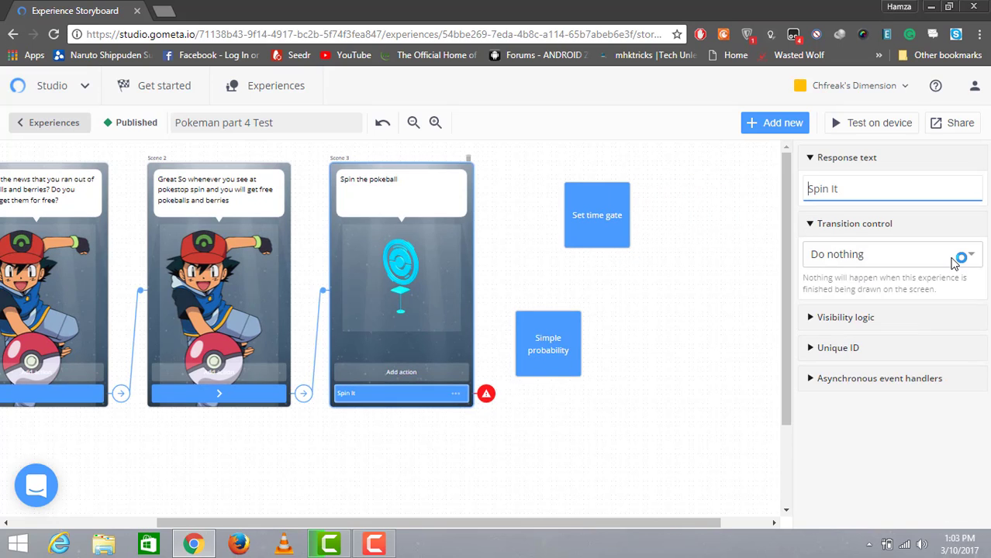
{"action": "left_click", "coordinate": [946, 257]}
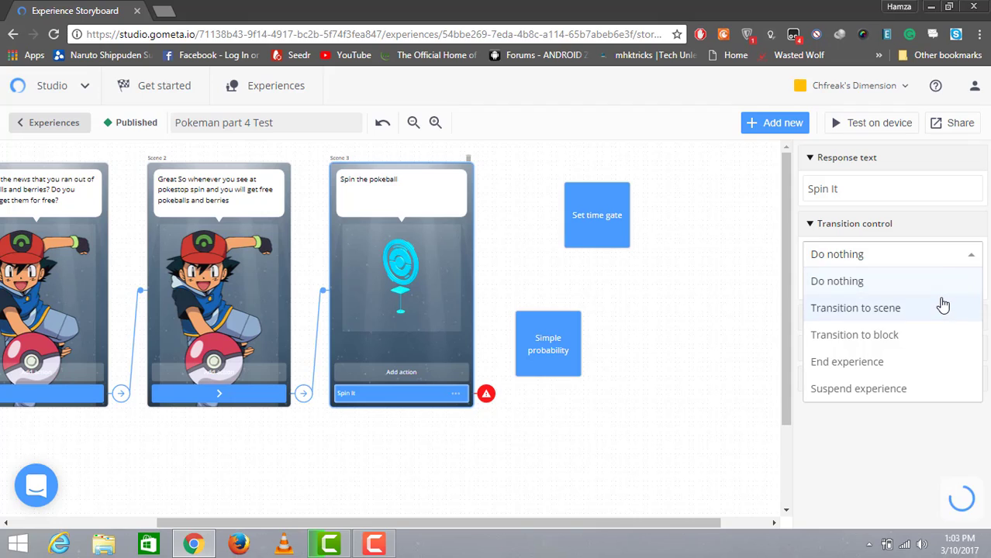
{"action": "left_click", "coordinate": [943, 306]}
{"action": "left_click", "coordinate": [971, 285]}
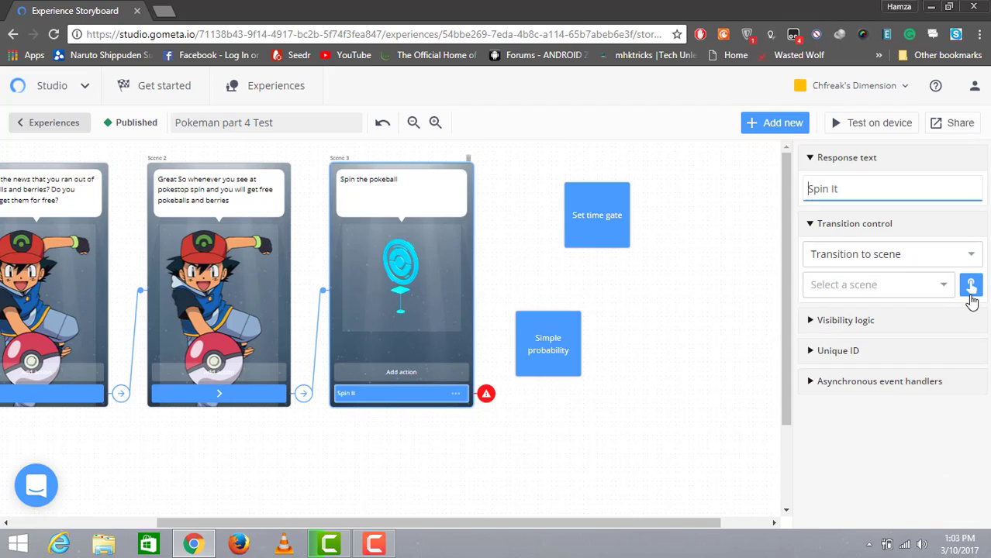
{"action": "left_click", "coordinate": [573, 340]}
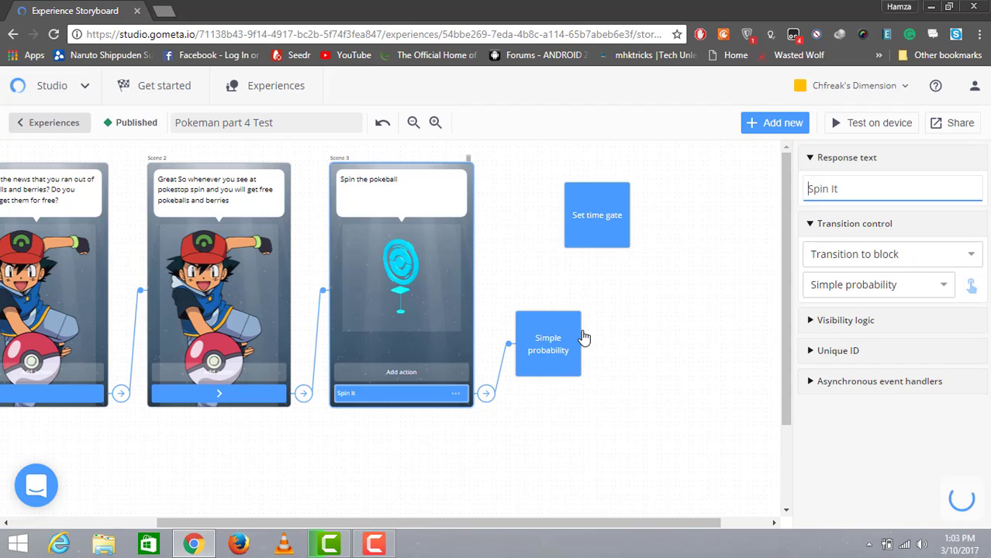
Place the Set time gate block between Scene 3 and Simple probability, and redirect the "Spin It" response to Set time gate
{"action": "left_click", "coordinate": [566, 344]}
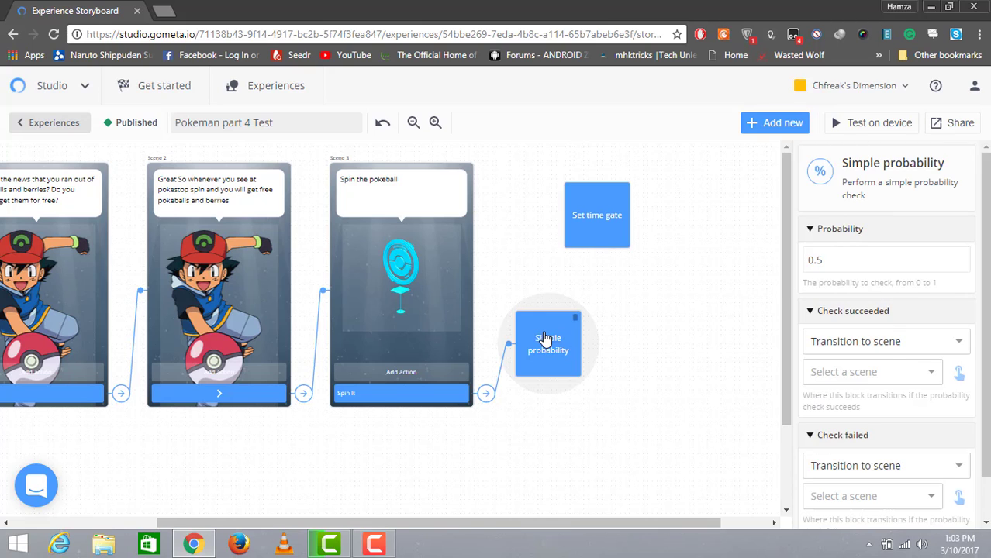
{"action": "left_click_drag", "start_coordinate": [548, 338], "coordinate": [646, 335]}
{"action": "left_click_drag", "start_coordinate": [614, 195], "coordinate": [563, 257]}
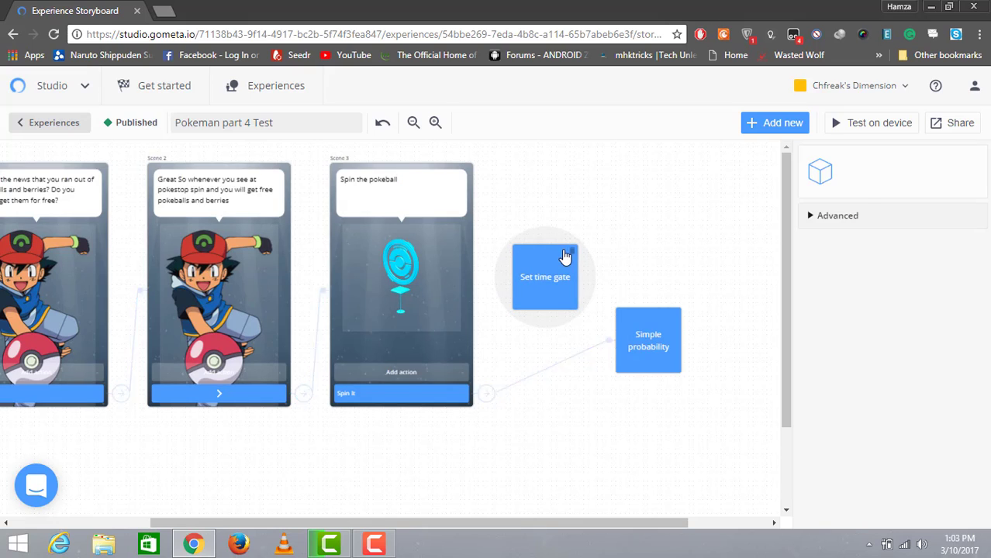
{"action": "left_click", "coordinate": [489, 393]}
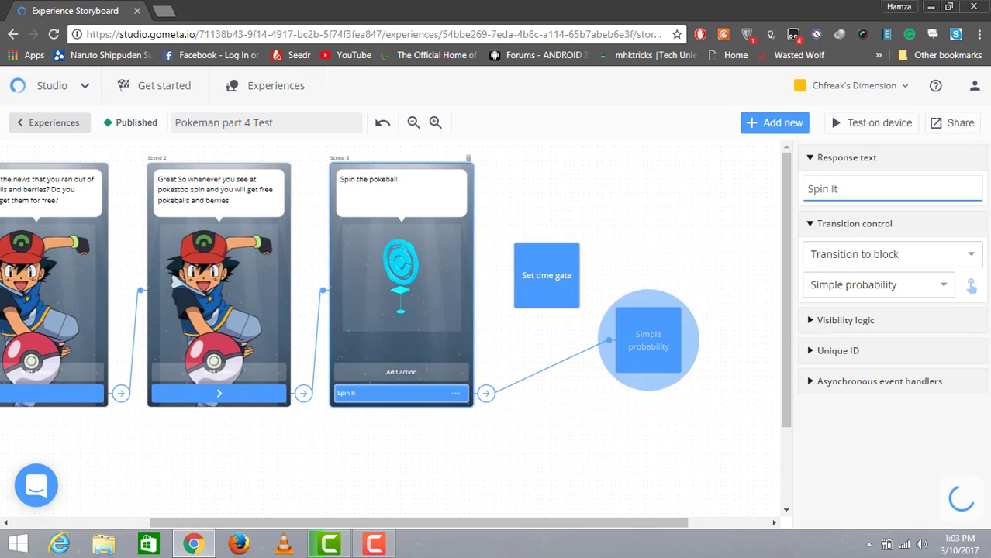
{"action": "left_click", "coordinate": [970, 286]}
{"action": "left_click", "coordinate": [553, 287]}
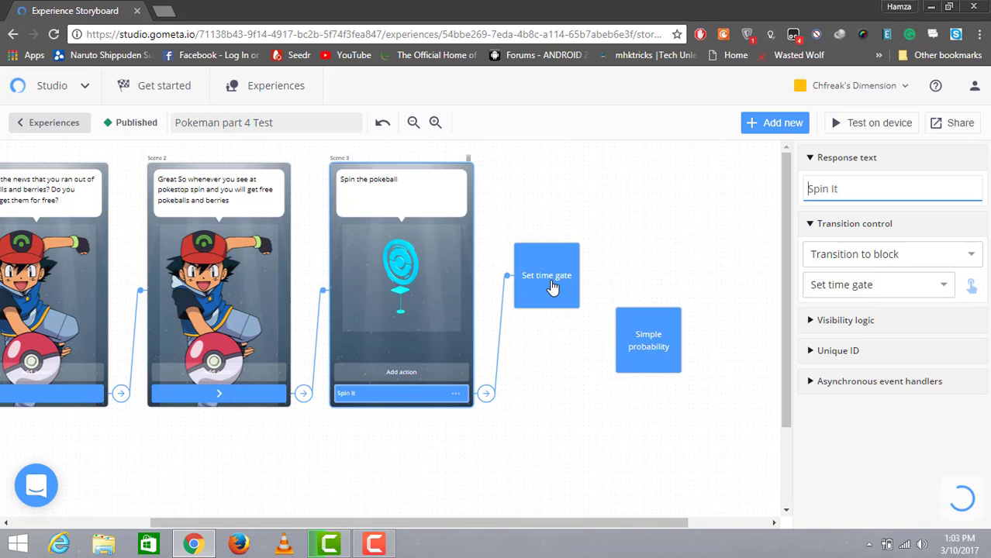
Name the time gate "Pokeballs and berries" and set its duration to 30 seconds
{"action": "left_click", "coordinate": [553, 287]}
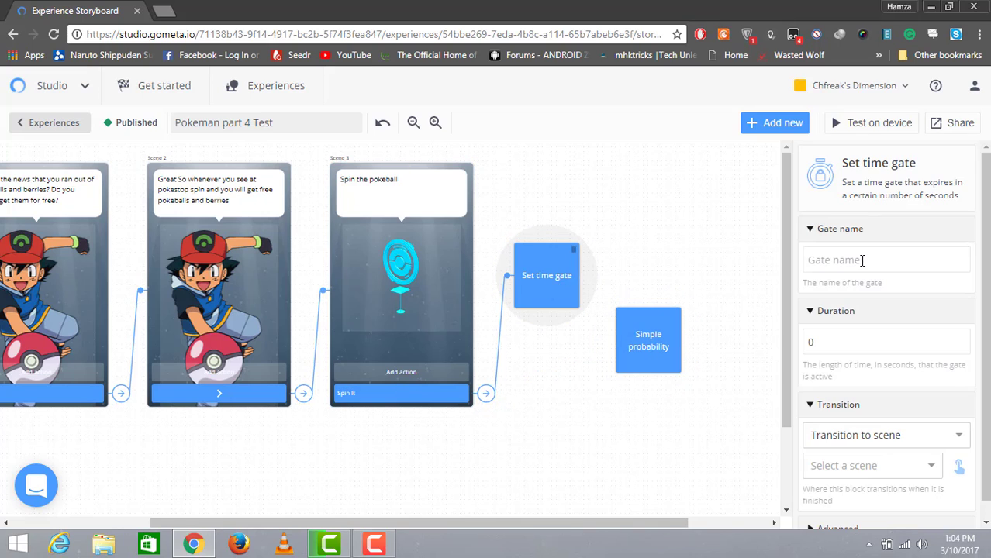
{"action": "left_click", "coordinate": [862, 261]}
{"action": "type", "text": "Pok"}
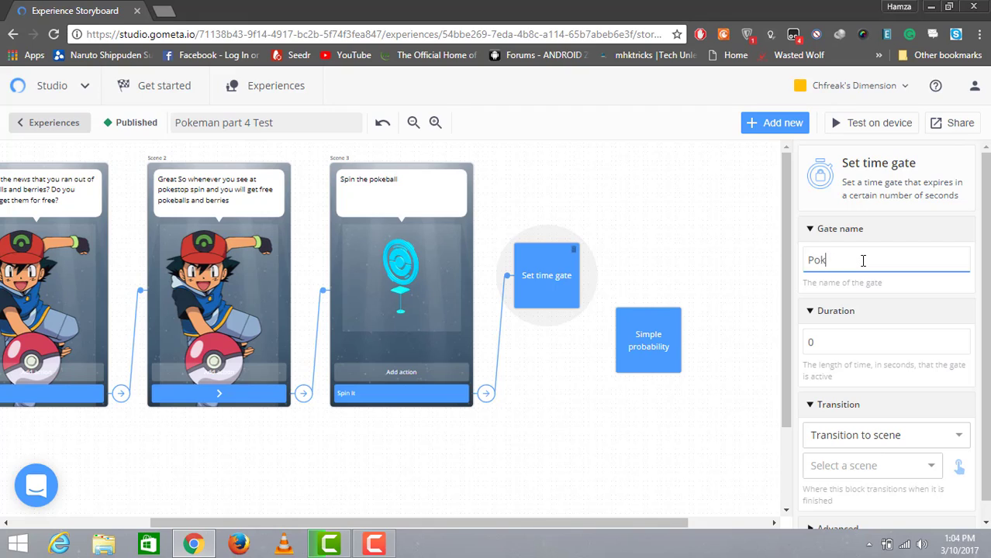
{"action": "type", "text": "eballs a"}
{"action": "type", "text": "nd"}
{"action": "type", "text": "nd be"}
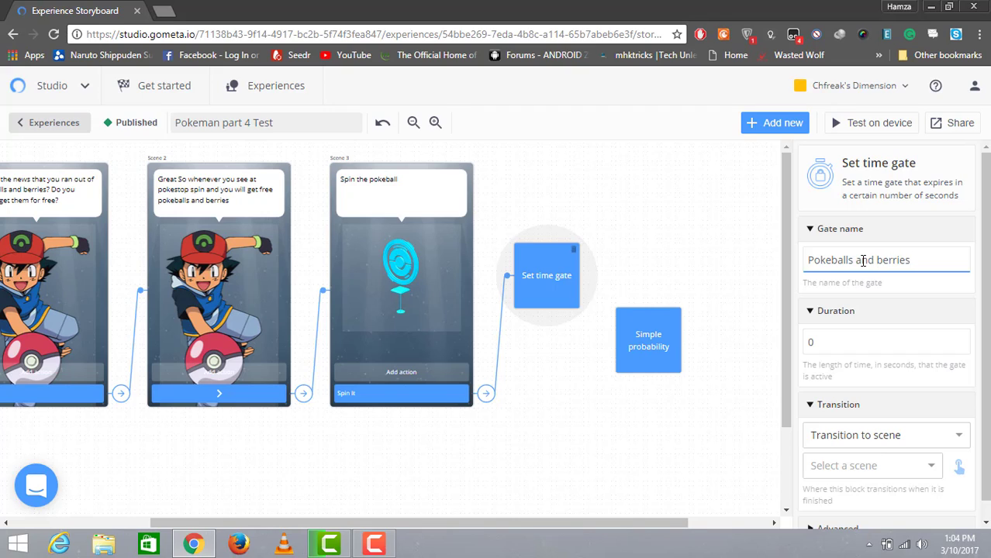
{"action": "left_click", "coordinate": [848, 335]}
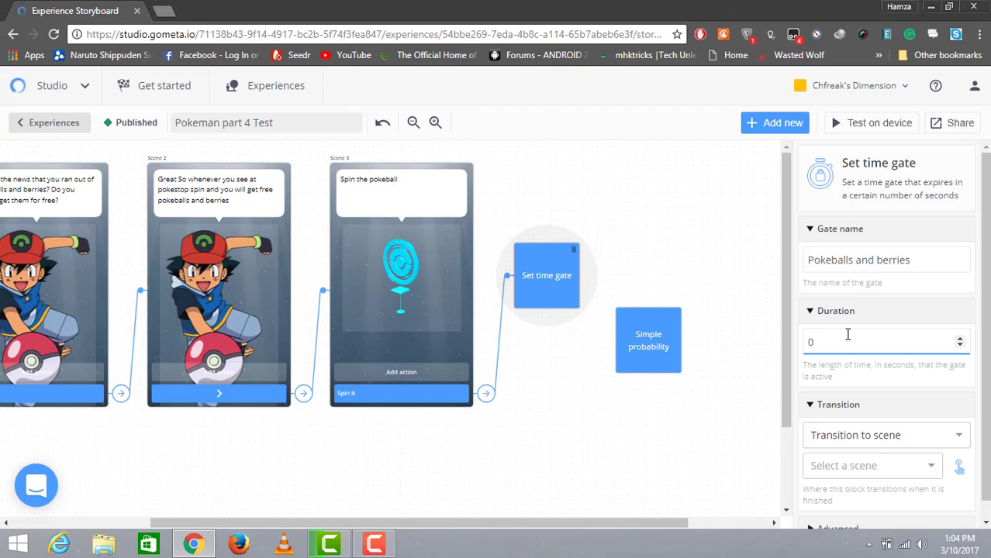
{"action": "key", "text": "BackSpace"}
{"action": "type", "text": "3"}
{"action": "left_click", "coordinate": [529, 284]}
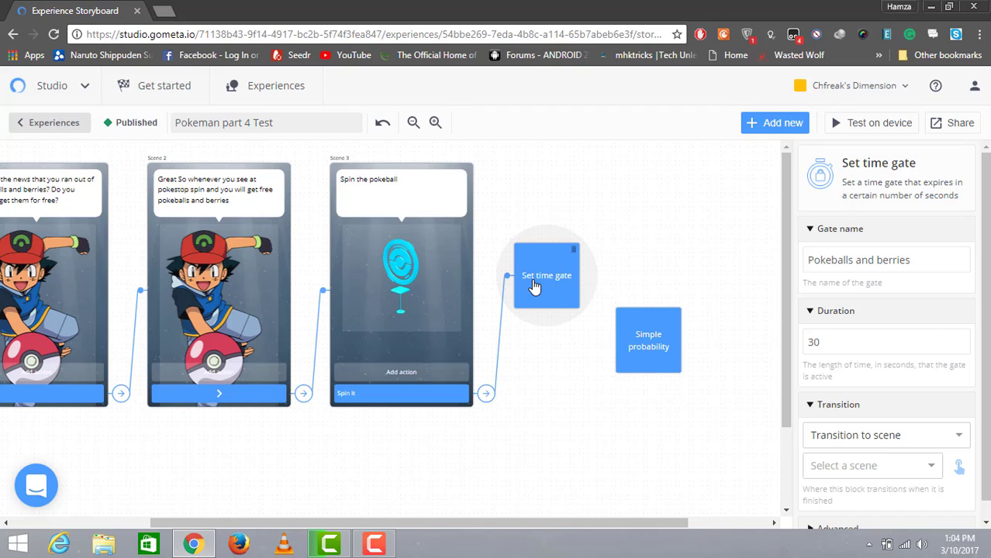
Make the Set time gate block transition to the Simple probability block and move that block slightly higher
{"action": "left_click", "coordinate": [960, 436]}
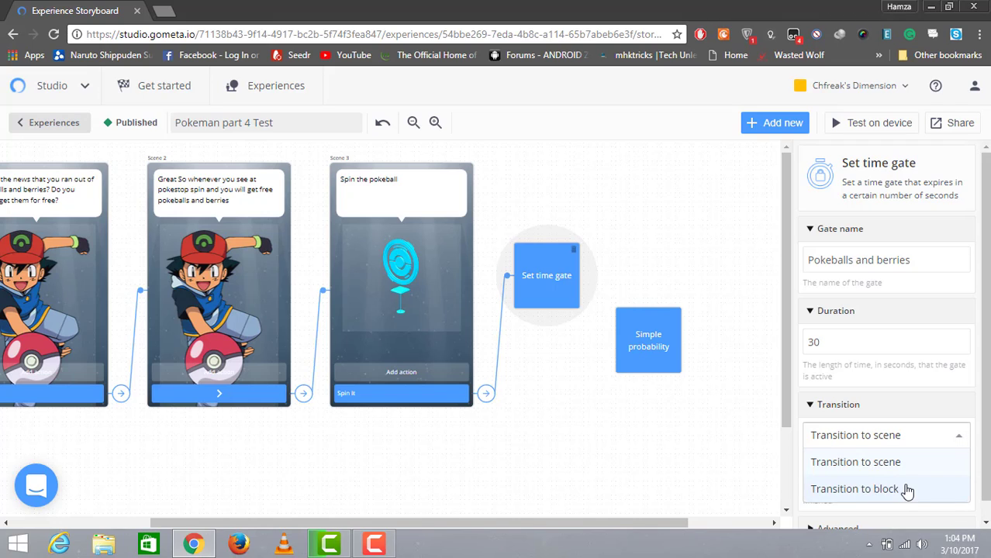
{"action": "left_click", "coordinate": [907, 490]}
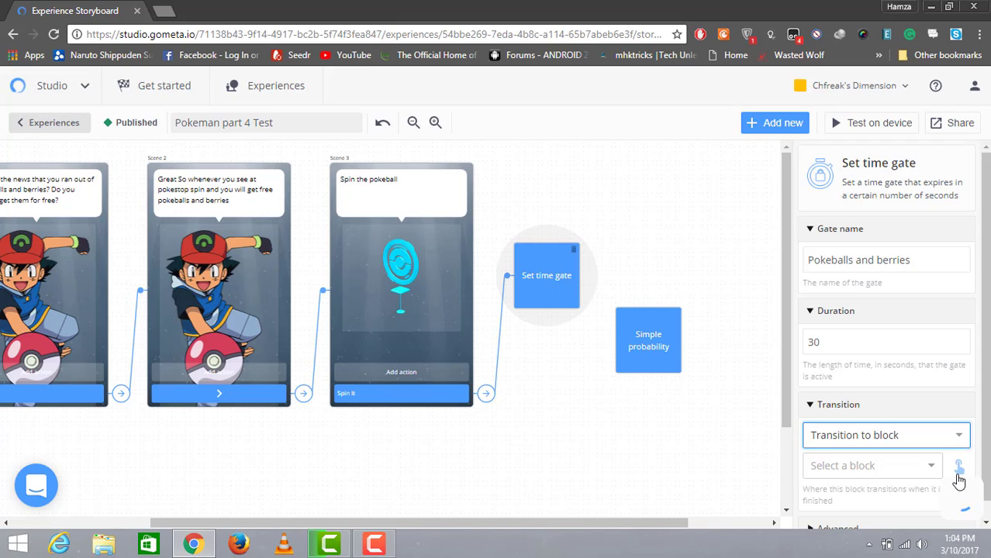
{"action": "left_click", "coordinate": [959, 466]}
{"action": "left_click", "coordinate": [664, 369]}
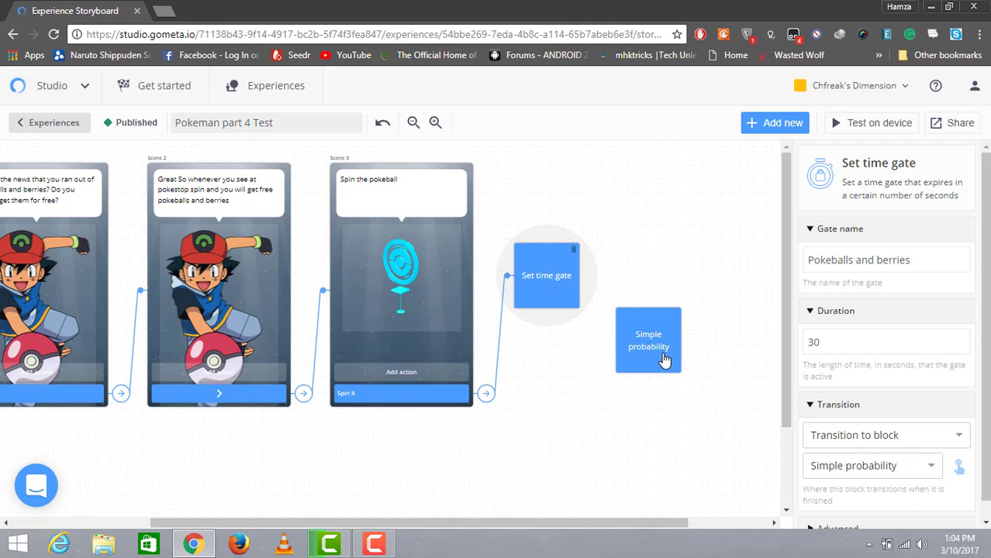
{"action": "left_click_drag", "start_coordinate": [657, 354], "coordinate": [656, 319]}
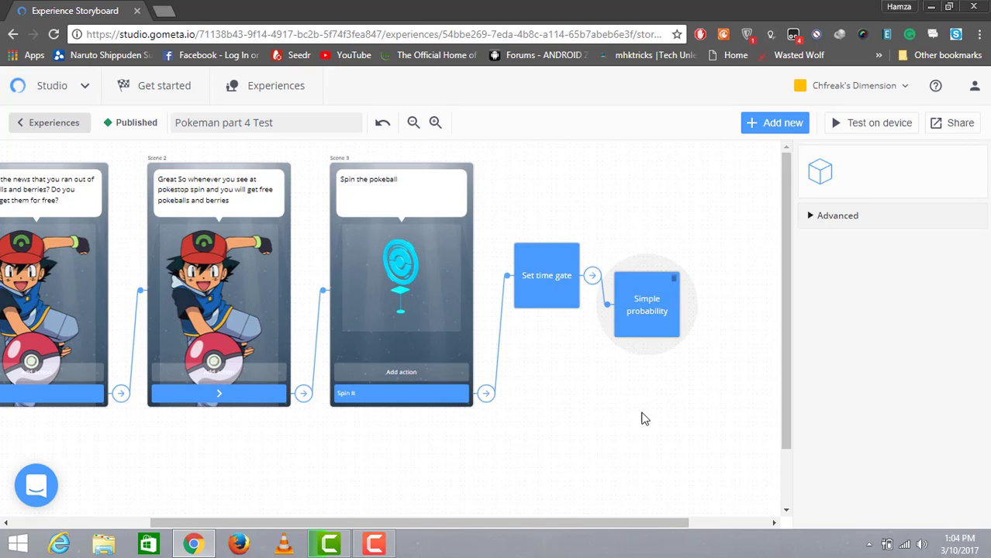
Make the Simple probability block's successful check transition to a newly created character scene
{"action": "left_click_drag", "start_coordinate": [625, 524], "coordinate": [698, 524]}
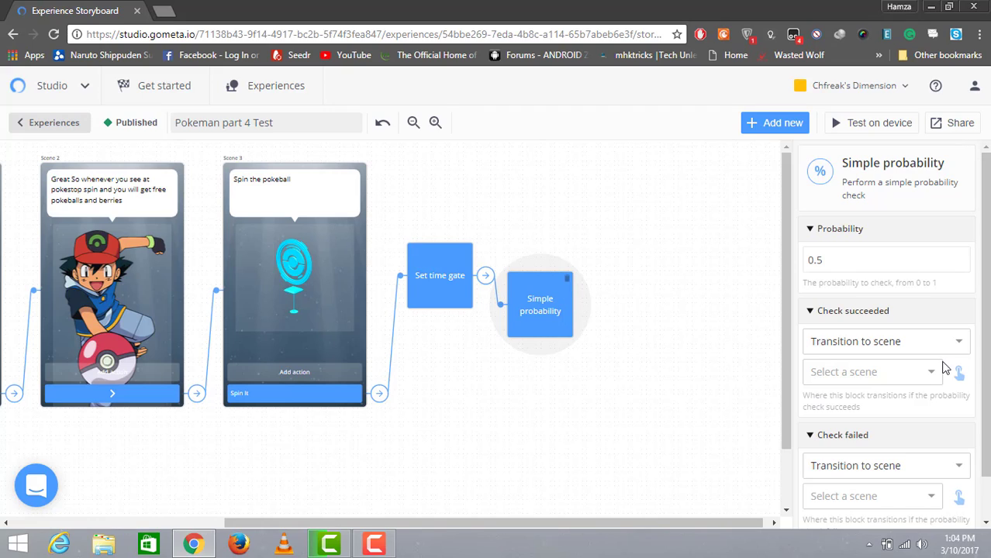
{"action": "left_click", "coordinate": [924, 383]}
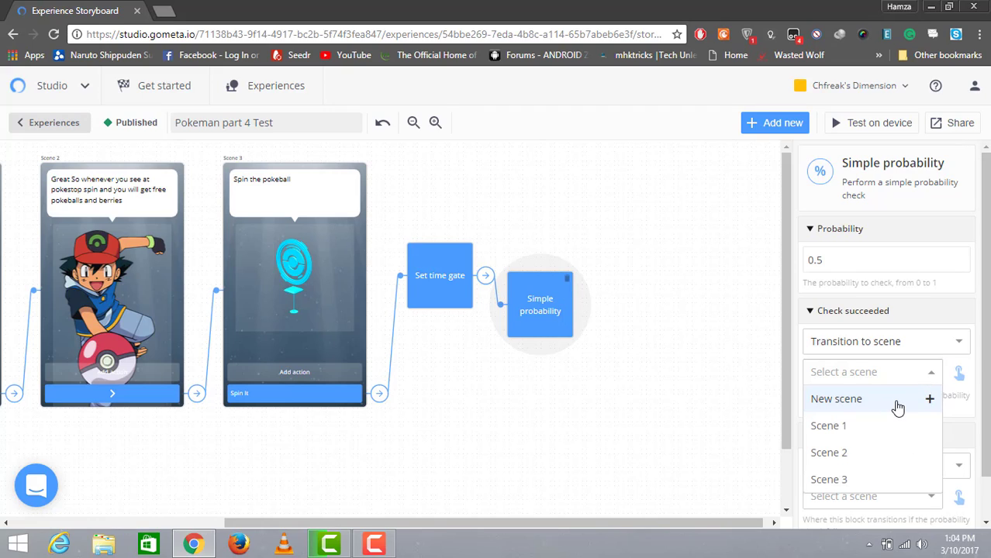
{"action": "left_click", "coordinate": [841, 408]}
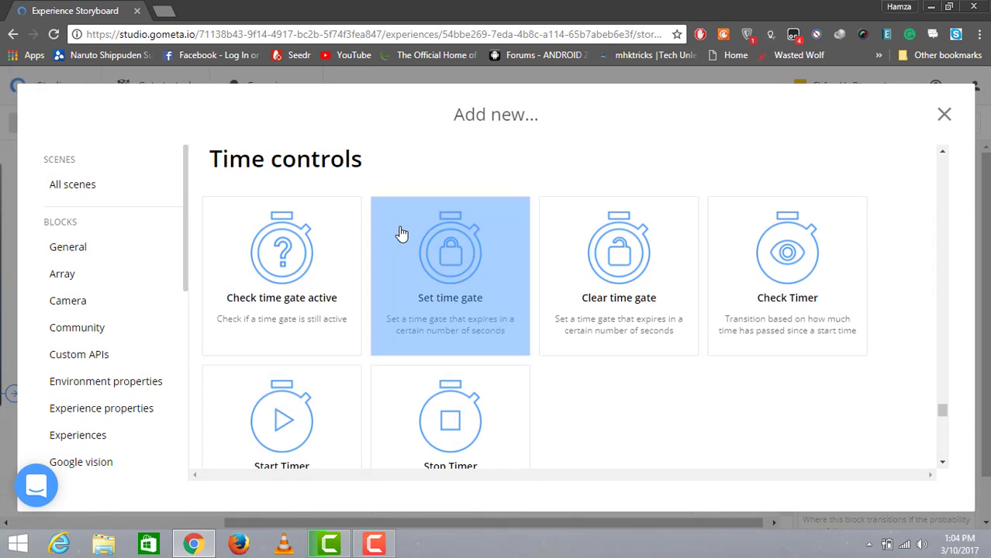
{"action": "left_click", "coordinate": [138, 190]}
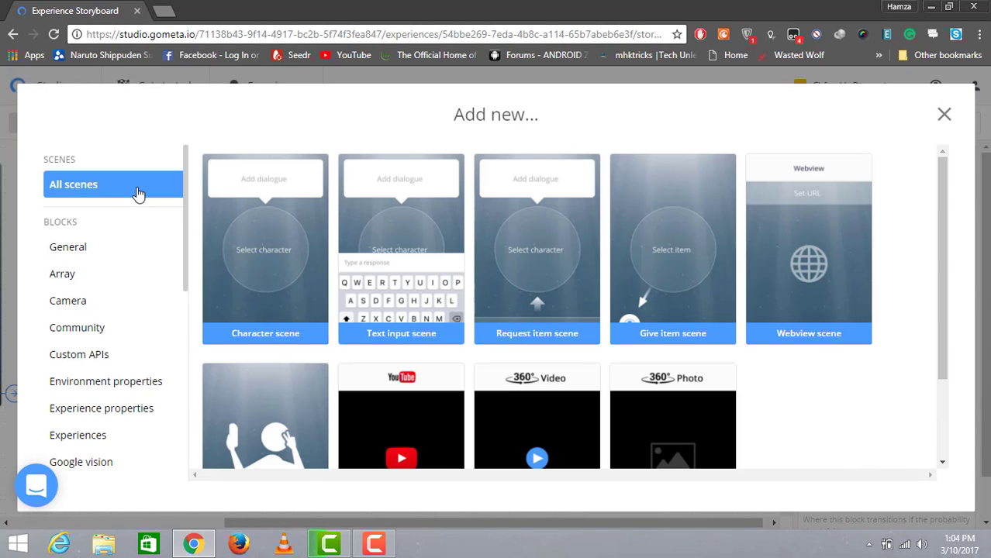
{"action": "left_click", "coordinate": [315, 257]}
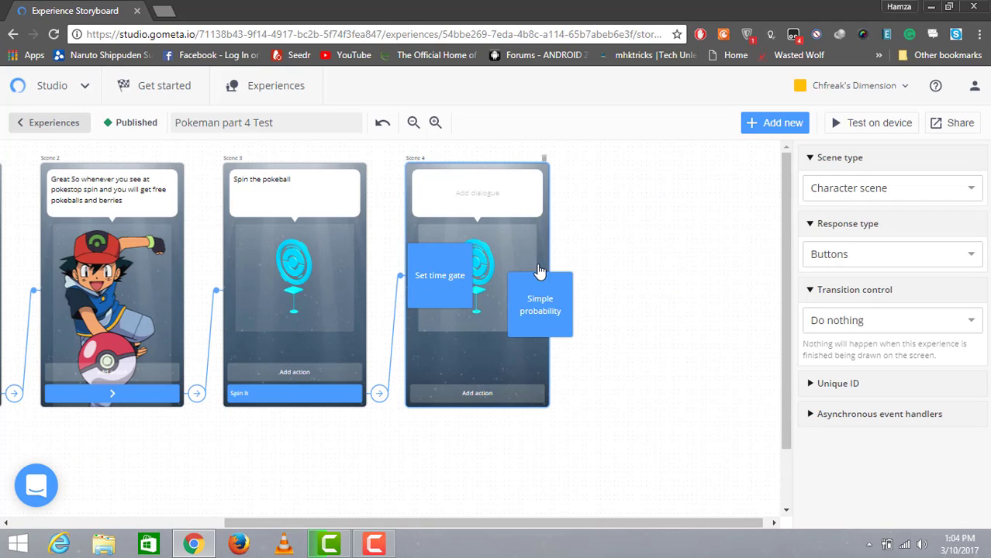
Move Scene 4 beyond the Simple probability block and enter the dialogue "You've won one great ball one master ball and one golden razz berry"
{"action": "left_click_drag", "start_coordinate": [526, 281], "coordinate": [623, 274]}
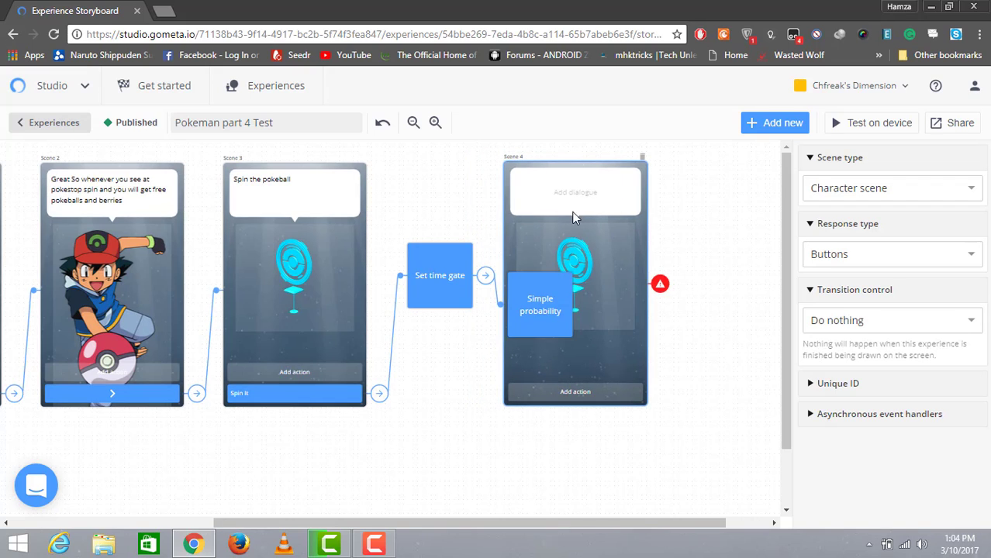
{"action": "left_click_drag", "start_coordinate": [576, 215], "coordinate": [674, 211]}
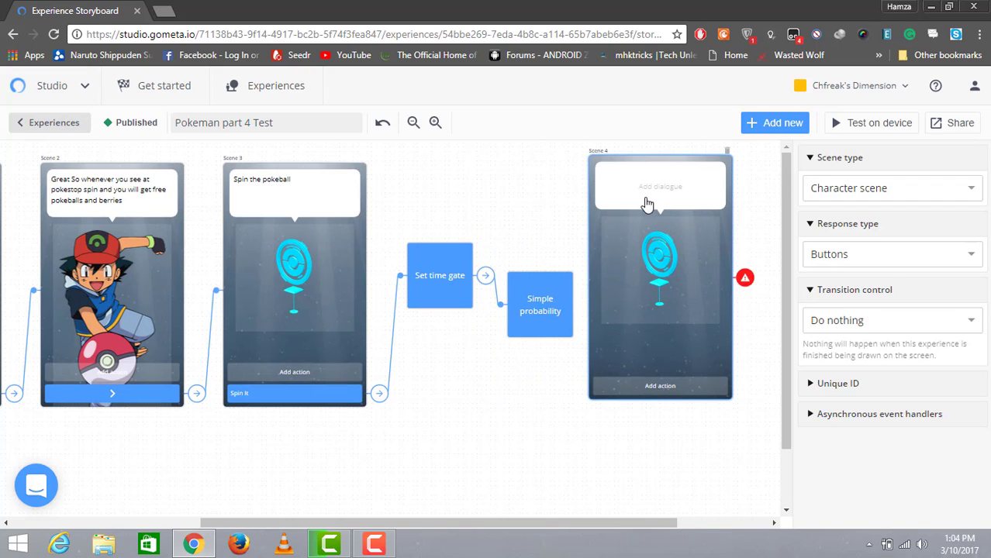
{"action": "left_click", "coordinate": [646, 204]}
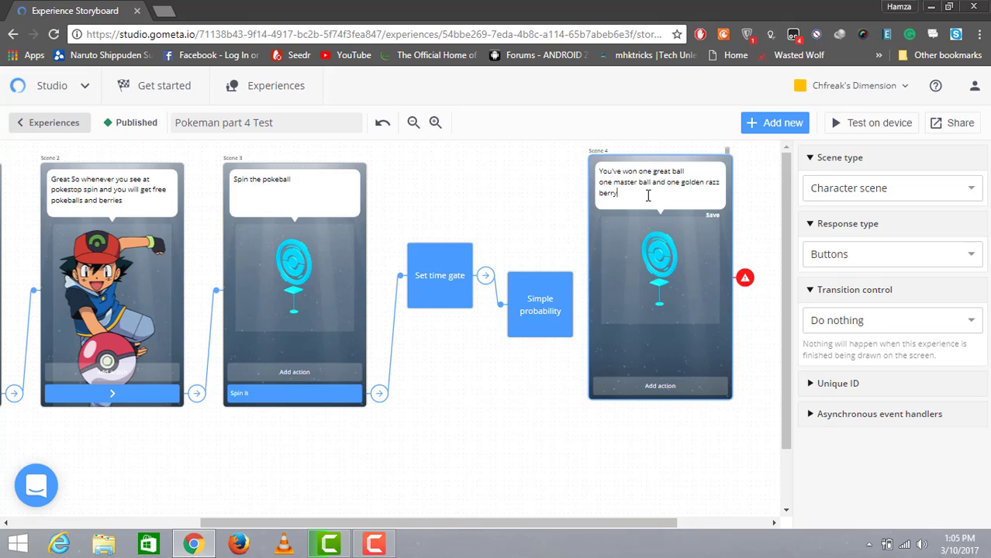
Set the Simple probability block's failed check to Scene 4 and pick Scene 4 again for its successful check
{"action": "left_click", "coordinate": [523, 307]}
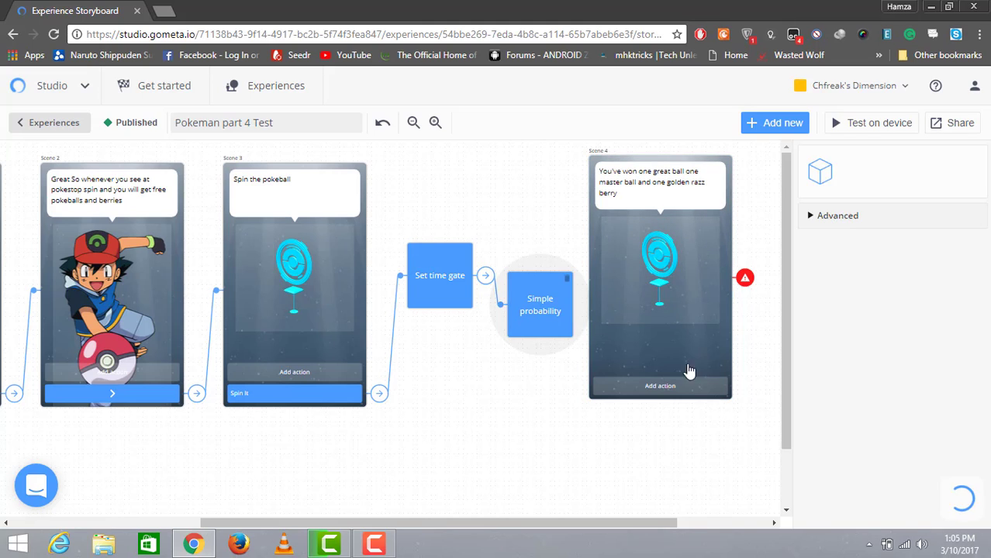
{"action": "scroll", "coordinate": [890, 381], "scroll_direction": "down", "scroll_amount": 1}
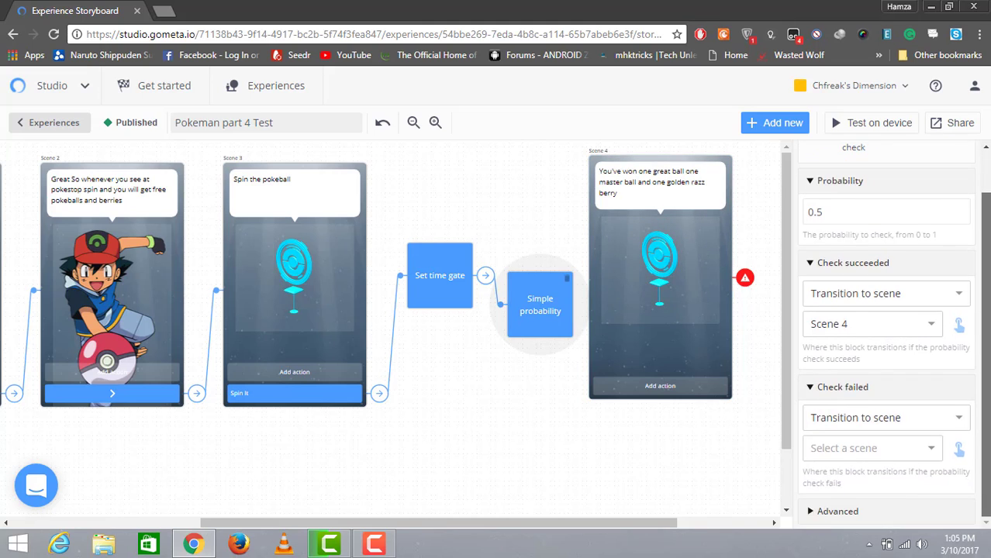
{"action": "left_click", "coordinate": [959, 449]}
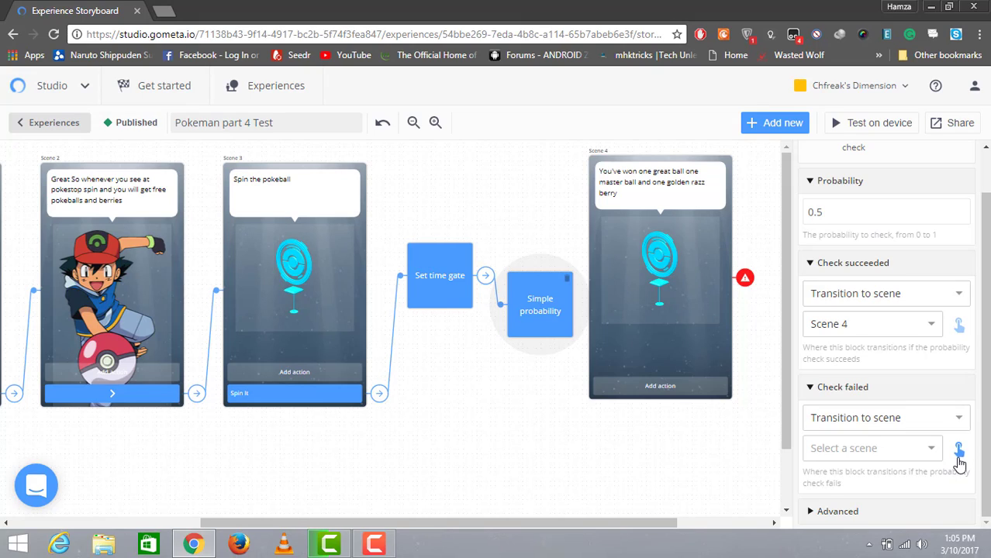
{"action": "left_click", "coordinate": [656, 342]}
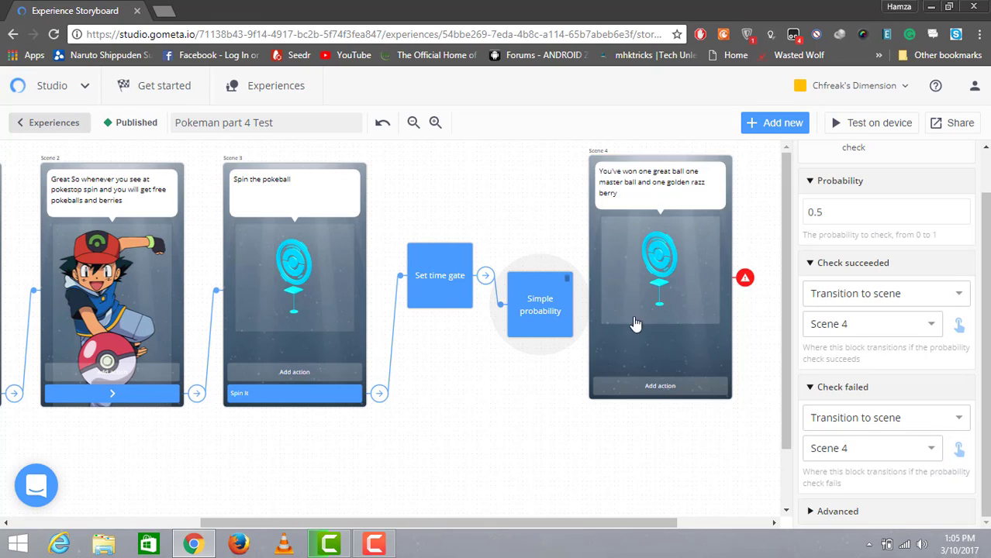
{"action": "left_click", "coordinate": [958, 326]}
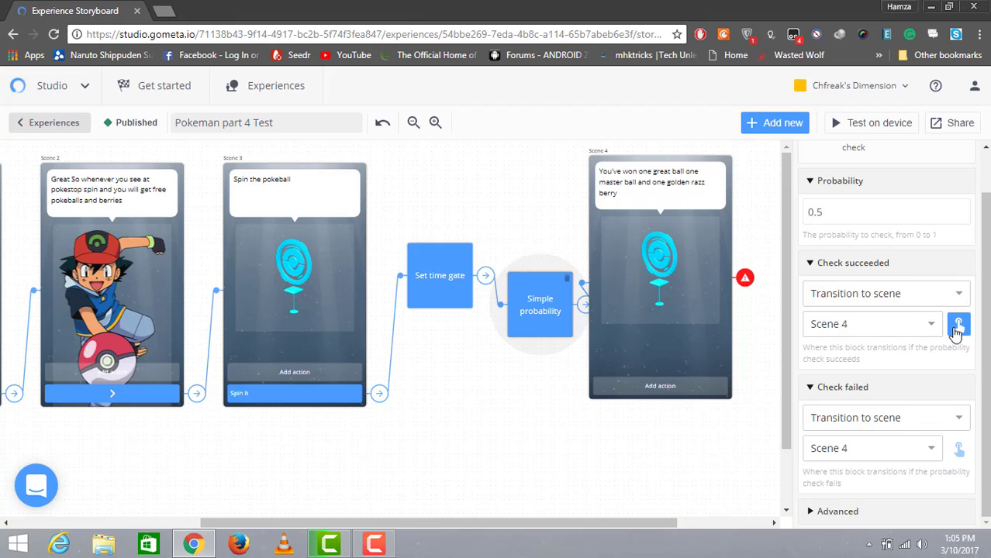
{"action": "left_click", "coordinate": [691, 281]}
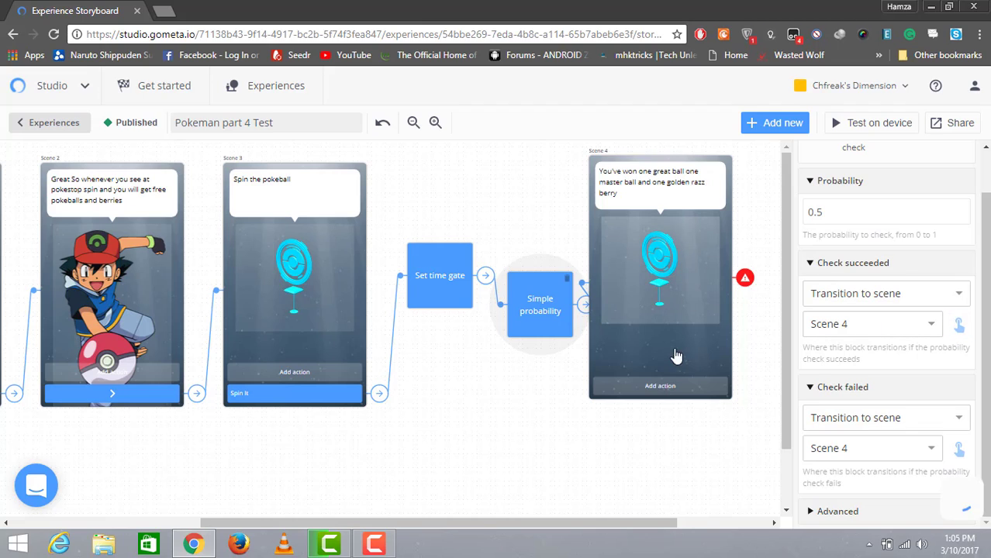
Move the Simple probability block higher and make its failed check transition to a new character scene
{"action": "left_click_drag", "start_coordinate": [540, 282], "coordinate": [509, 213]}
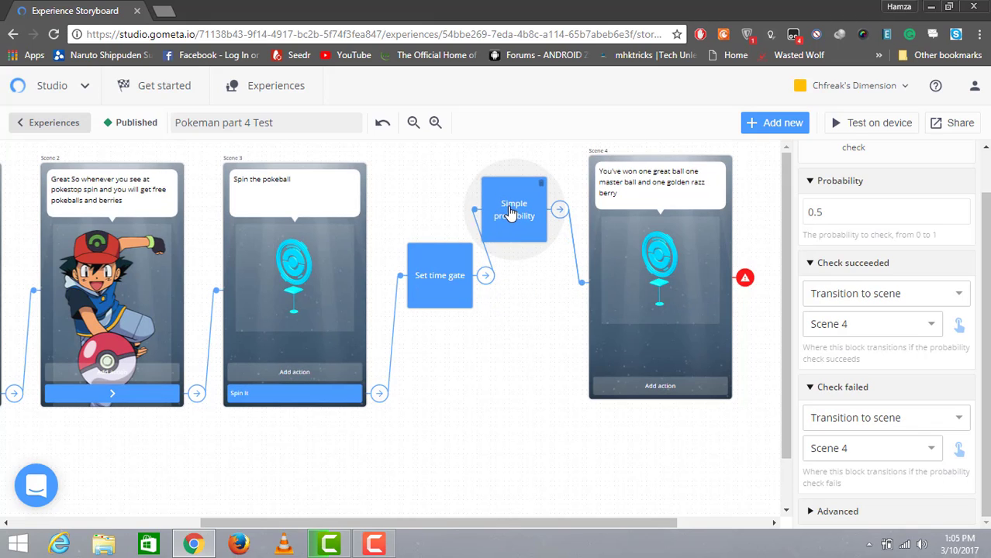
{"action": "left_click", "coordinate": [936, 452]}
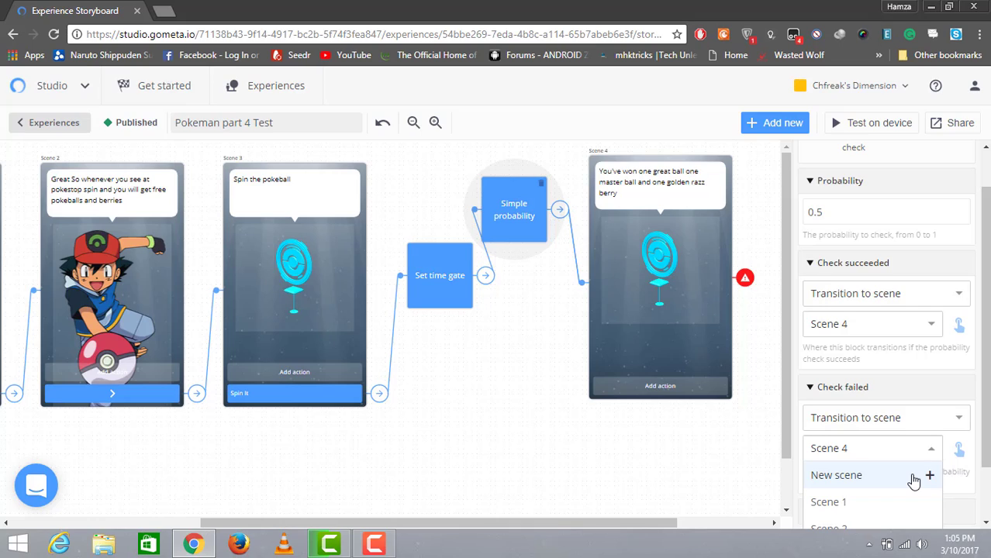
{"action": "left_click", "coordinate": [915, 481]}
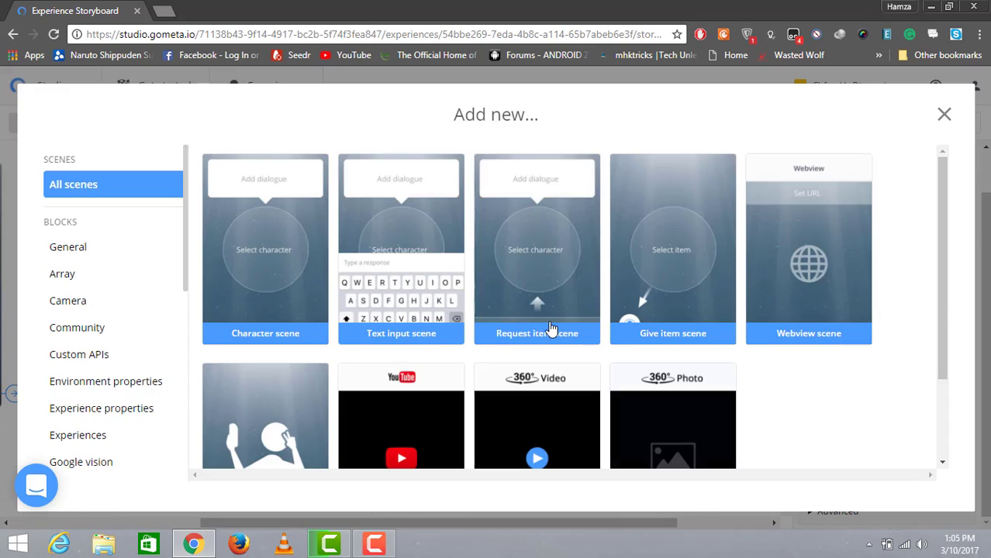
{"action": "left_click", "coordinate": [326, 288]}
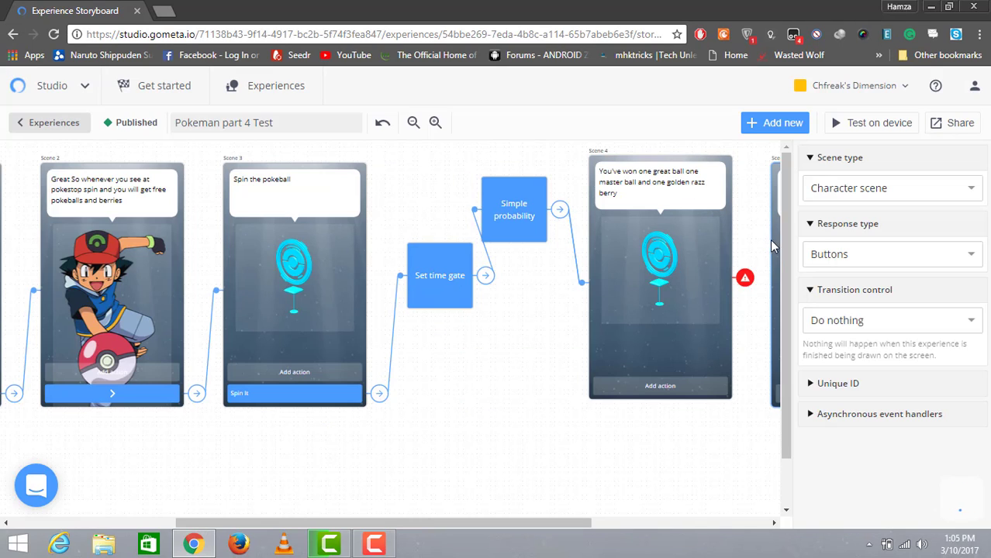
Place Scene 5 beneath the raised Set time gate and Simple probability blocks, with the dialogue "Pokestop is busy at the moment"
{"action": "left_click_drag", "start_coordinate": [771, 245], "coordinate": [438, 365]}
{"action": "left_click_drag", "start_coordinate": [414, 259], "coordinate": [401, 204]}
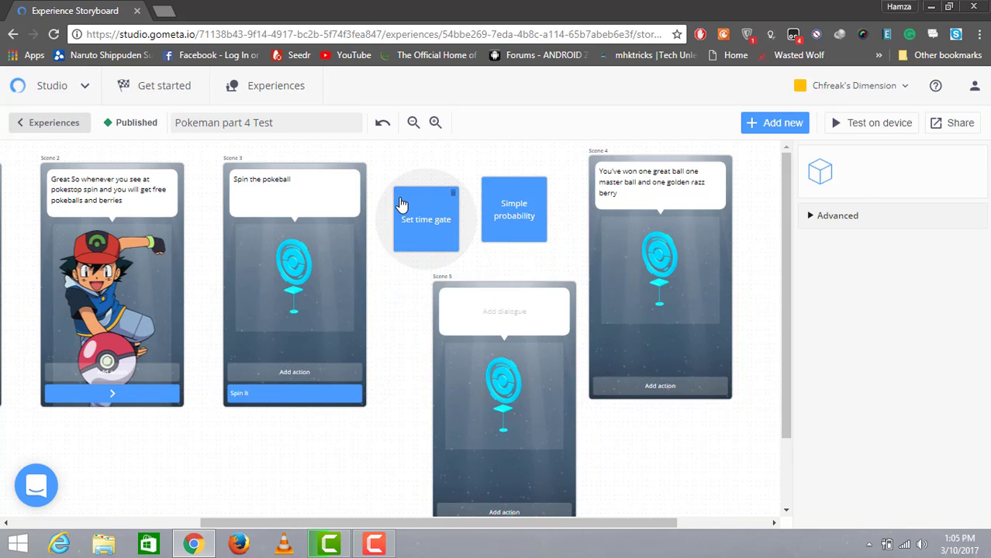
{"action": "left_click", "coordinate": [452, 280]}
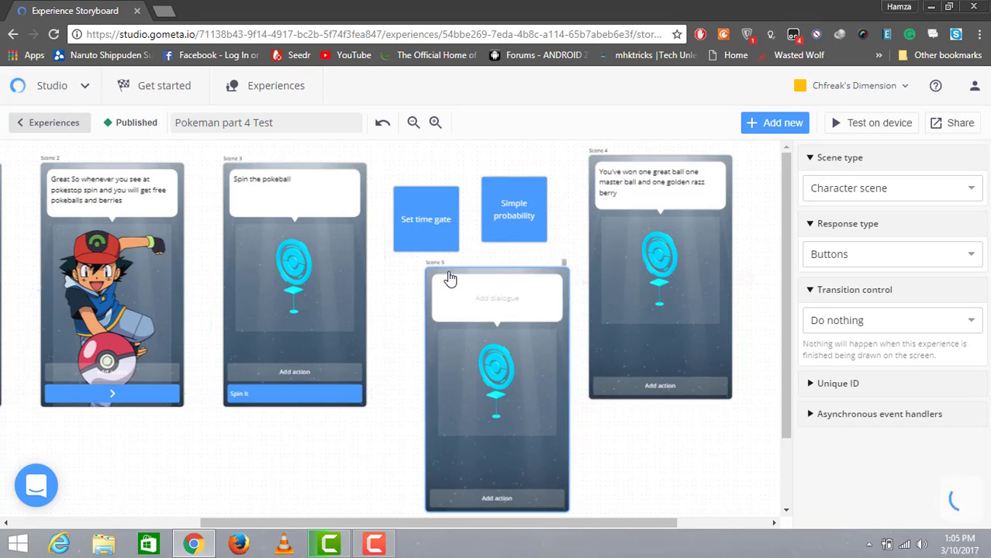
{"action": "left_click", "coordinate": [463, 293]}
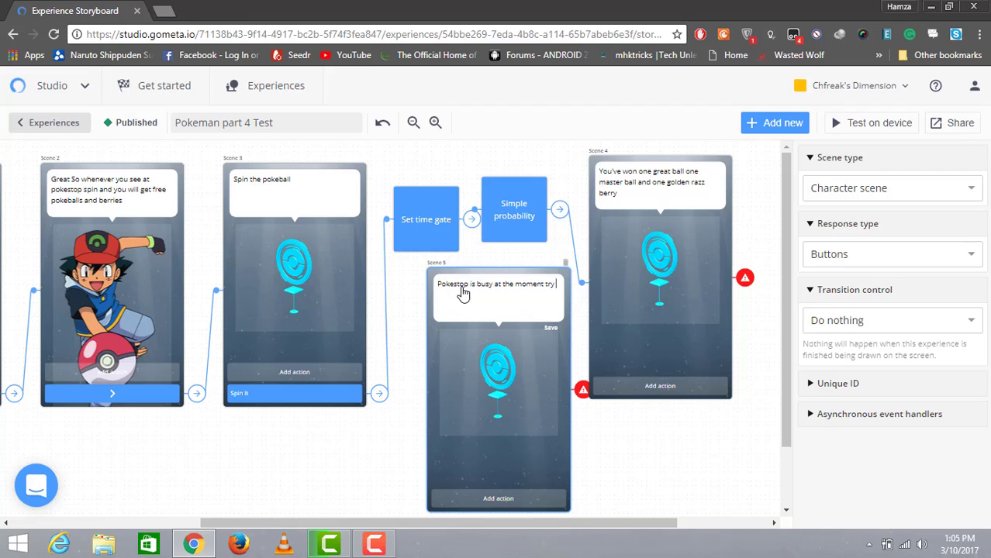
Add two responses to Scene 5, "Try Again" and "Come back later"
{"action": "left_click", "coordinate": [499, 499]}
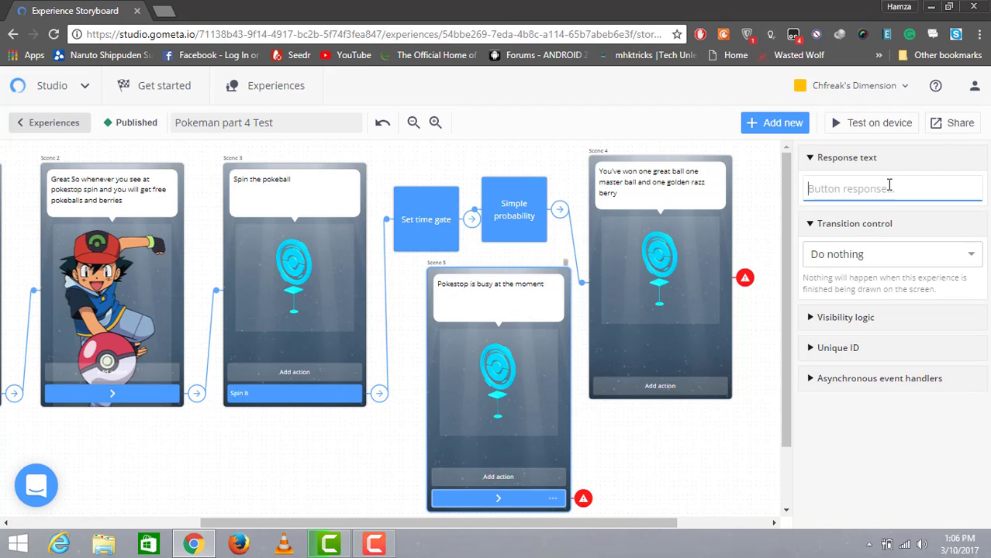
{"action": "type", "text": "Try Again"}
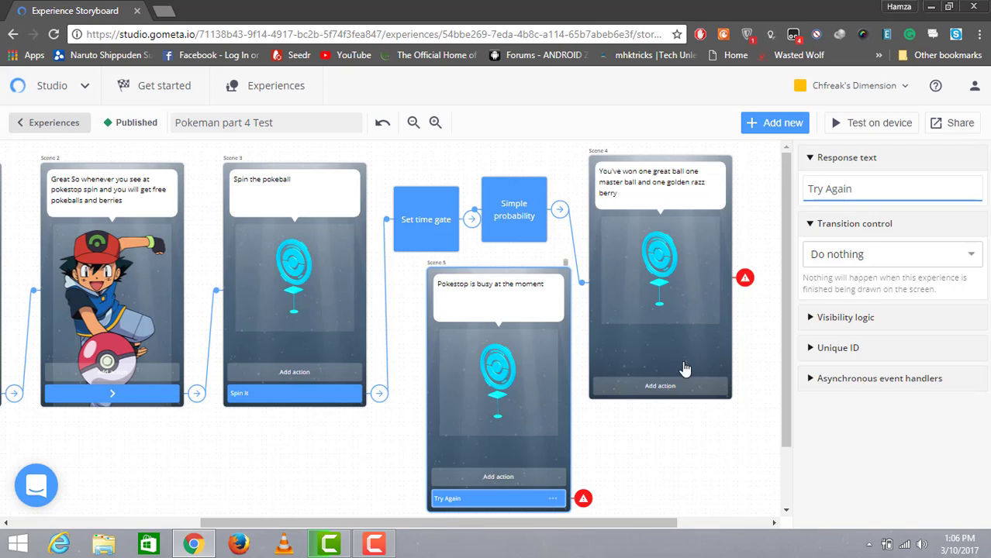
{"action": "left_click", "coordinate": [499, 476]}
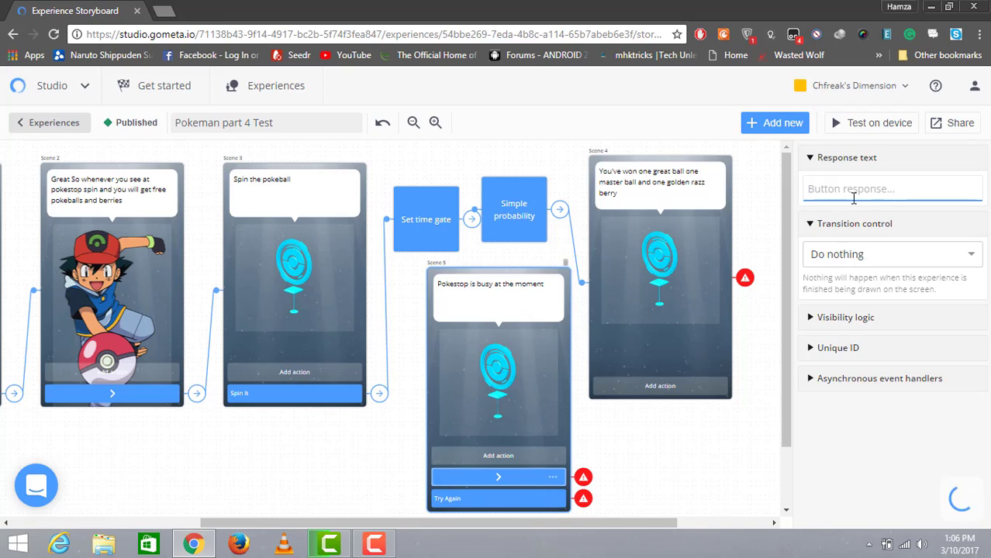
{"action": "type", "text": "Come"}
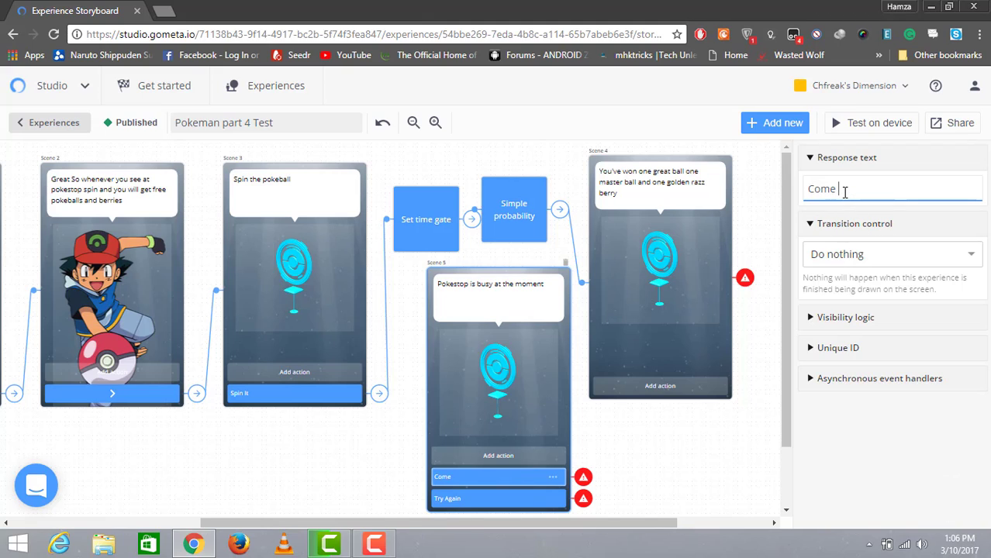
{"action": "type", "text": " back later"}
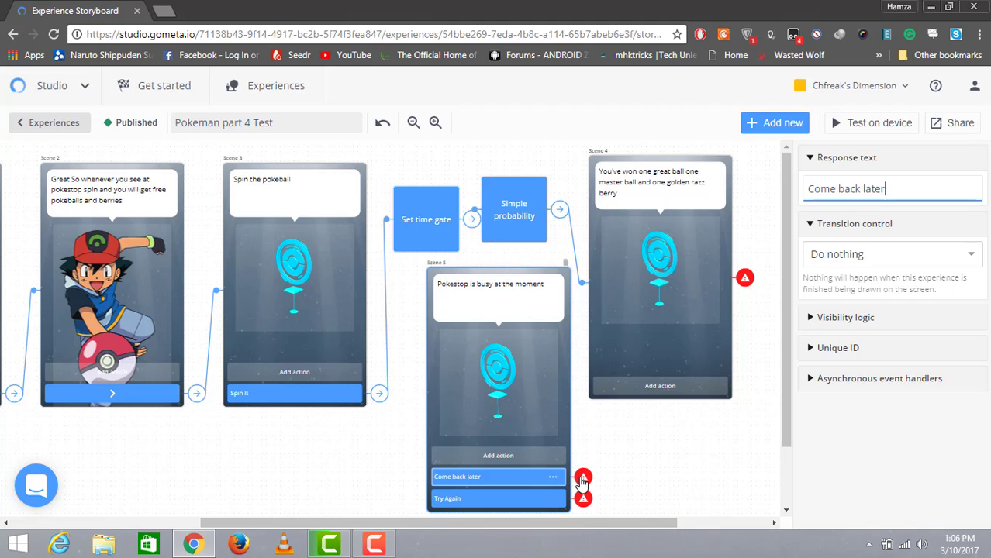
Make Scene 5's "Come back later" response end the experience and its "Try Again" response transition to Scene 3
{"action": "left_click", "coordinate": [950, 254]}
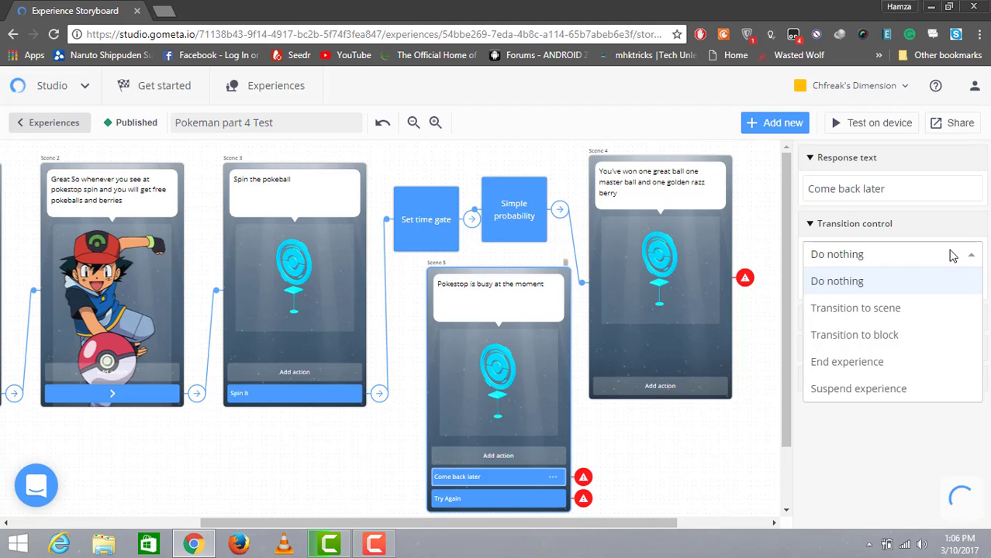
{"action": "left_click", "coordinate": [918, 374]}
{"action": "left_click", "coordinate": [583, 499]}
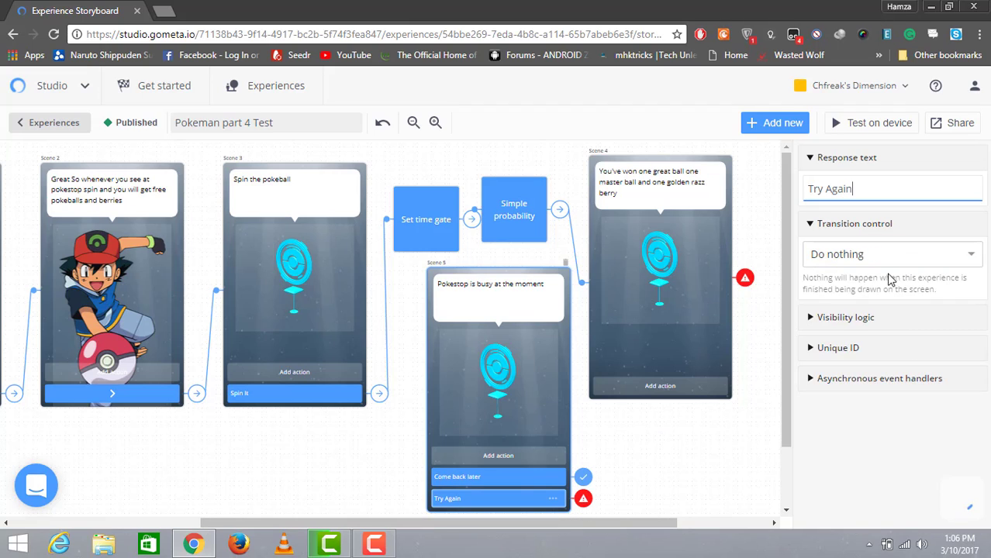
{"action": "left_click", "coordinate": [902, 252]}
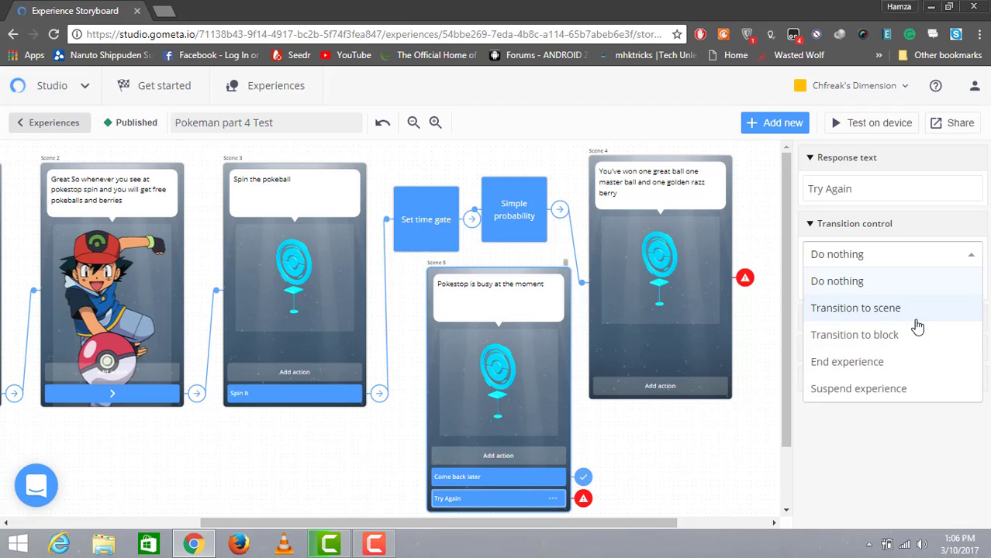
{"action": "left_click", "coordinate": [916, 321]}
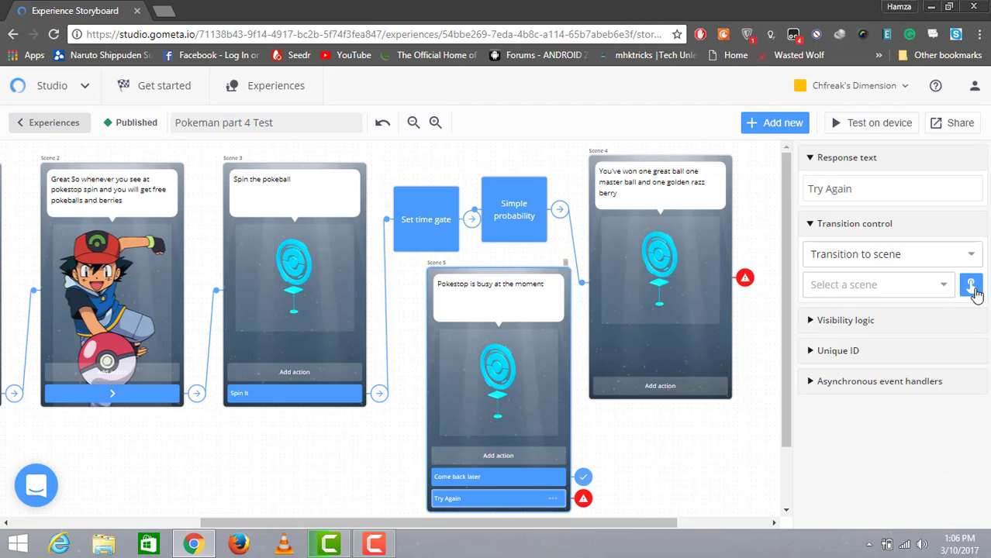
{"action": "left_click", "coordinate": [971, 287]}
{"action": "left_click", "coordinate": [323, 286]}
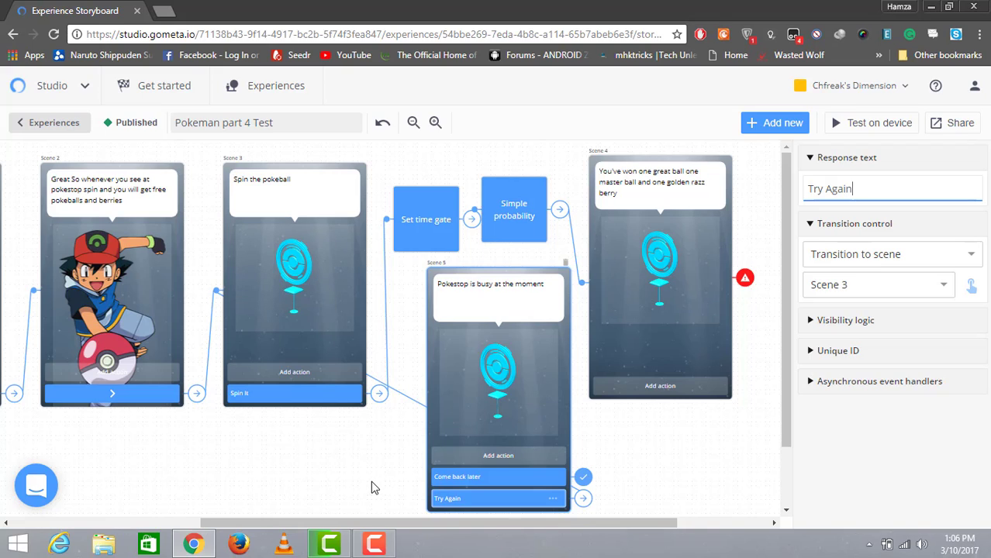
Add a "Claim your prize" response to Scene 4 that transitions to a new Give item scene
{"action": "left_click_drag", "start_coordinate": [401, 528], "coordinate": [492, 528]}
{"action": "left_click", "coordinate": [552, 386]}
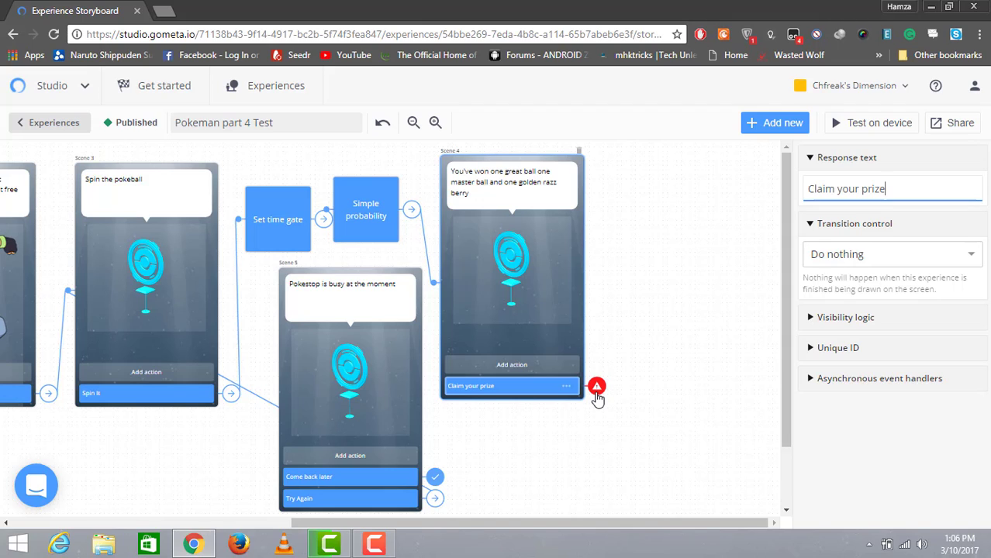
{"action": "left_click", "coordinate": [921, 254]}
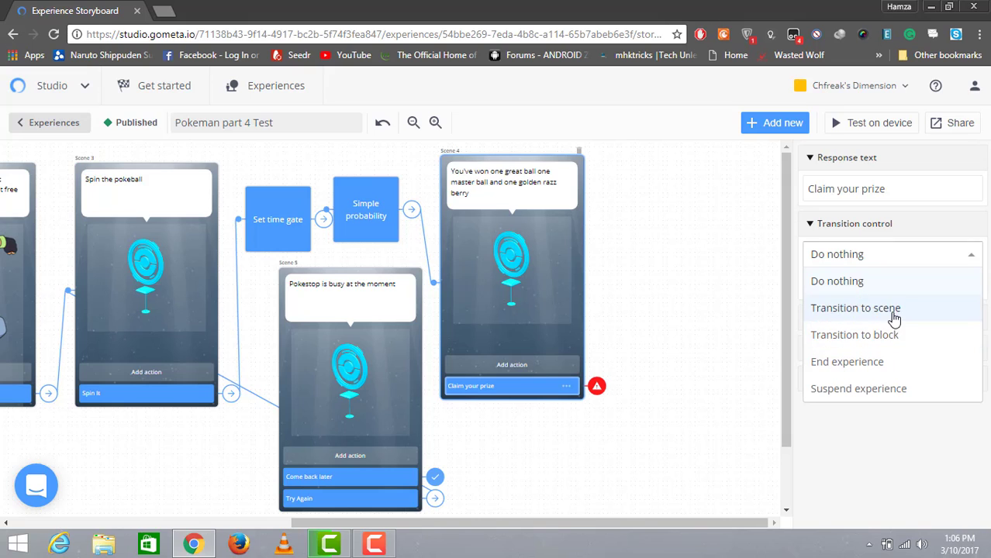
{"action": "left_click", "coordinate": [885, 309]}
{"action": "left_click", "coordinate": [942, 287]}
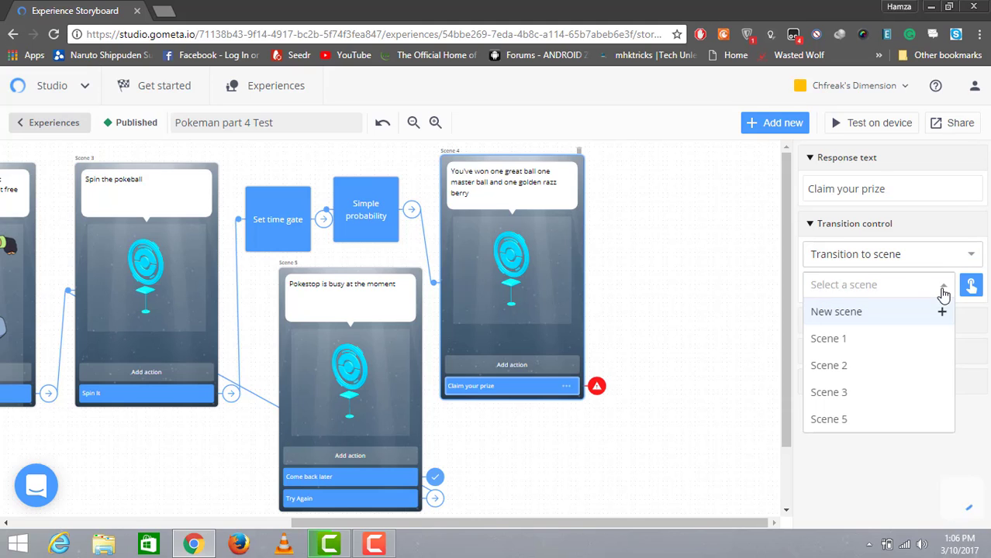
{"action": "left_click", "coordinate": [867, 319]}
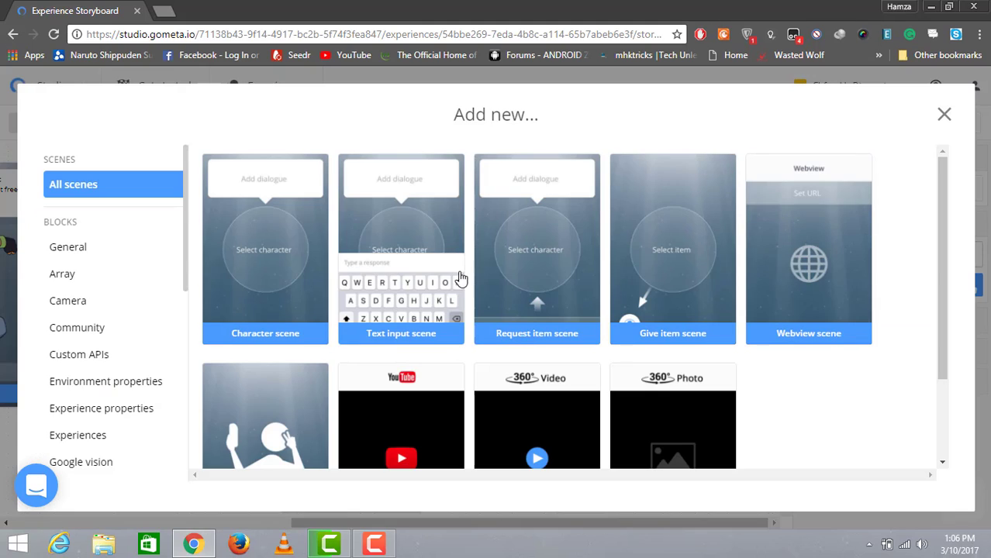
{"action": "left_click", "coordinate": [641, 278]}
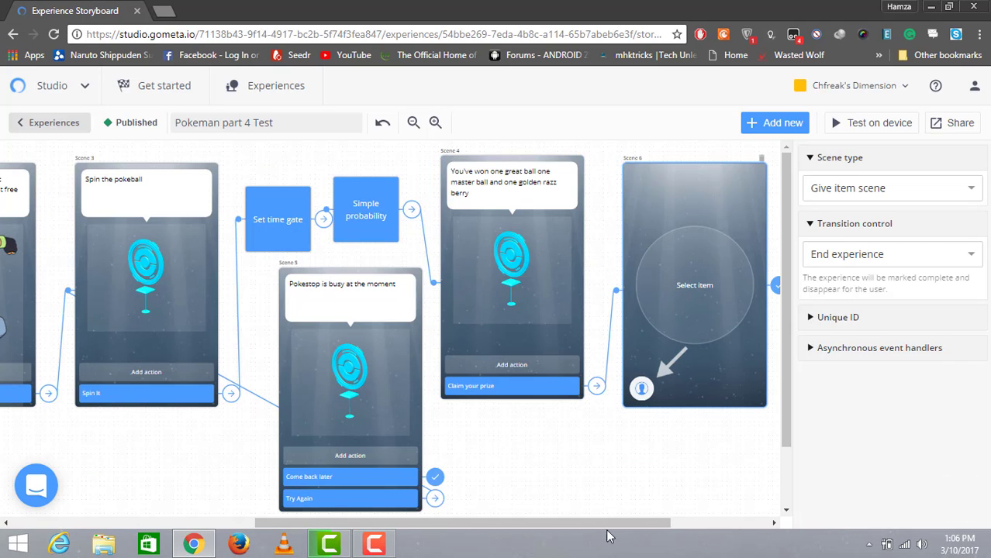
Make Scene 6 transition to a new Give item scene instead of ending the experience
{"action": "left_click_drag", "start_coordinate": [625, 529], "coordinate": [688, 353]}
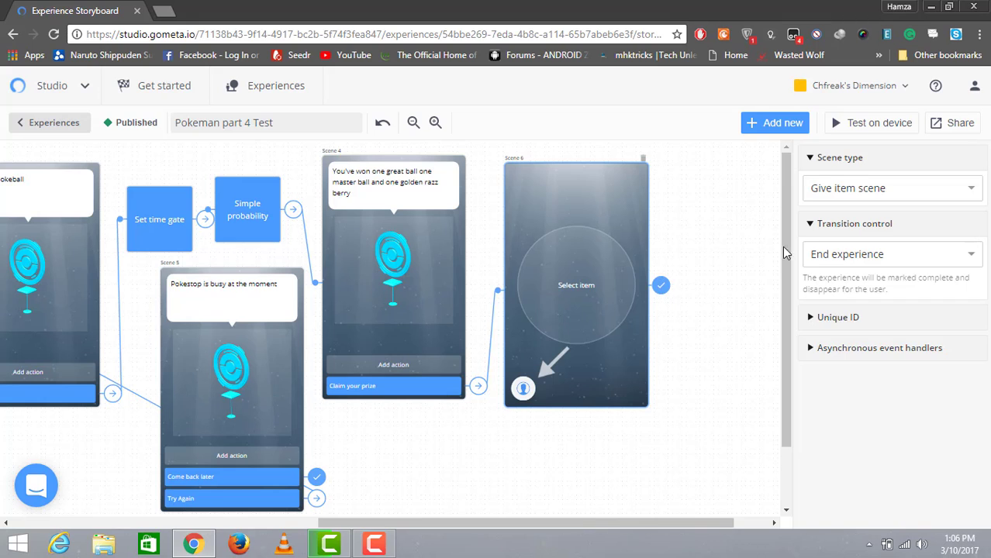
{"action": "left_click", "coordinate": [841, 260]}
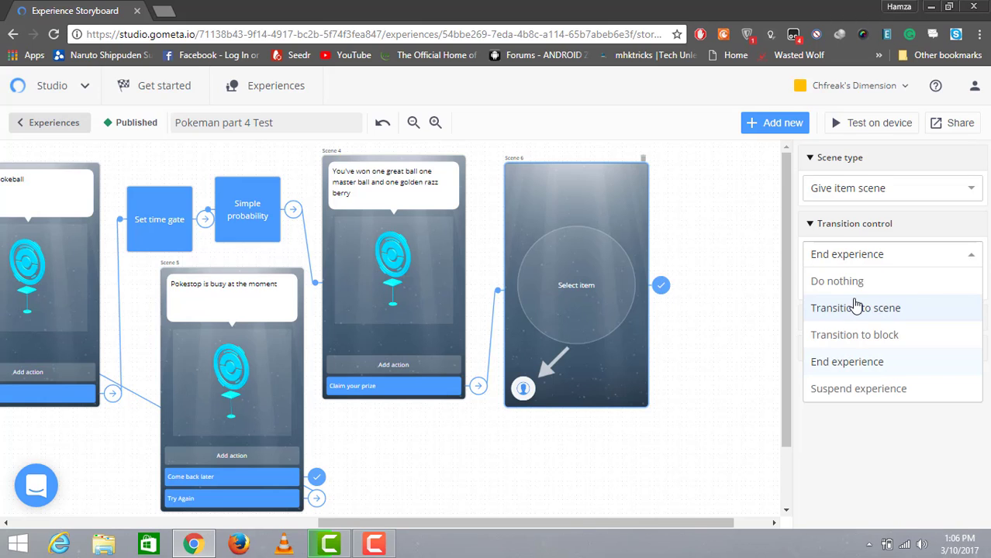
{"action": "left_click", "coordinate": [828, 307]}
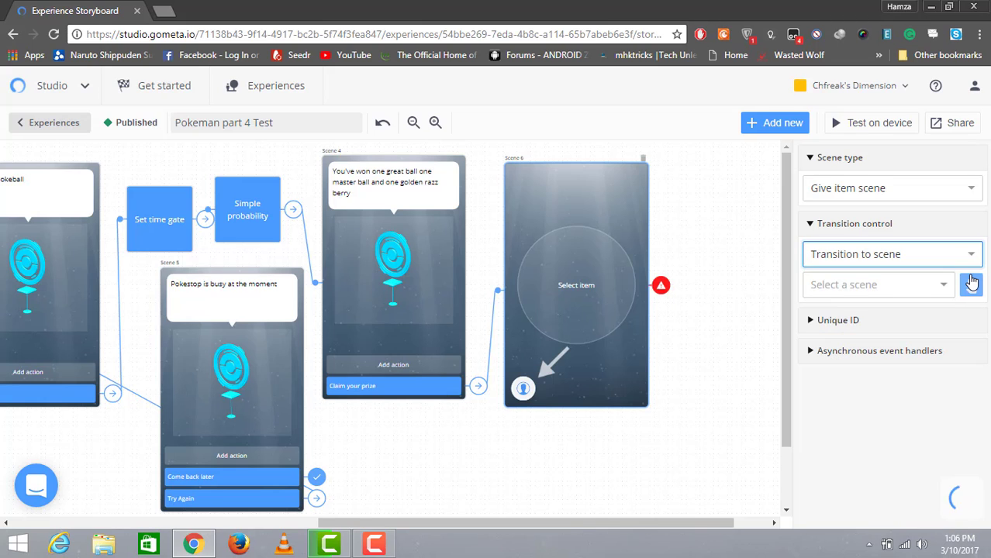
{"action": "left_click", "coordinate": [943, 286]}
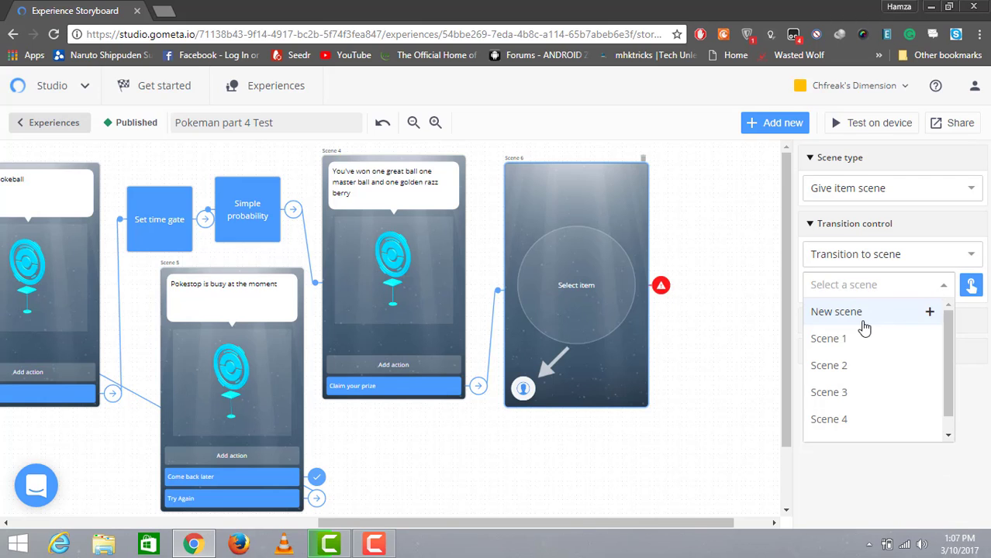
{"action": "left_click", "coordinate": [836, 312]}
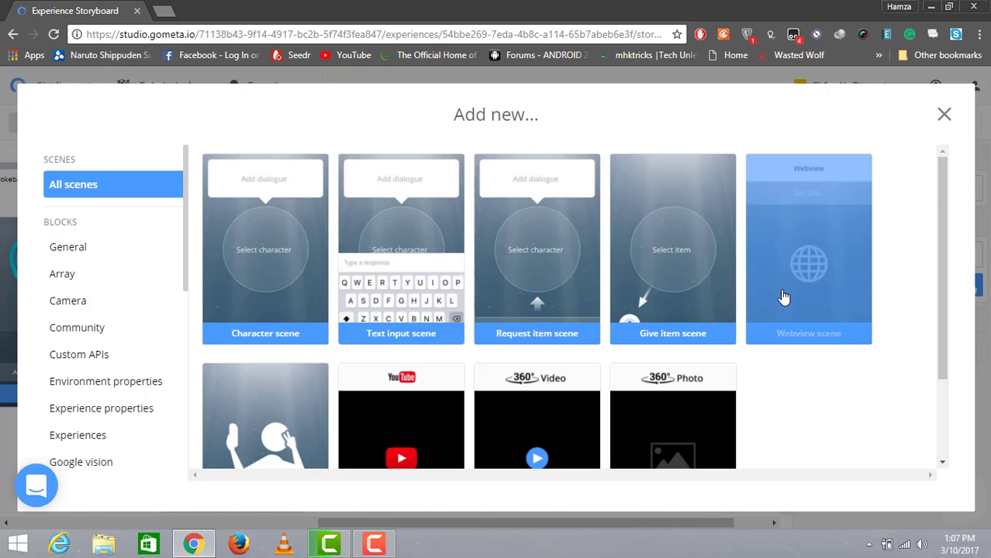
{"action": "left_click", "coordinate": [687, 282]}
Make Scene 7 transition to another new Give item scene instead of ending the experience
{"action": "left_click_drag", "start_coordinate": [633, 519], "coordinate": [733, 518]}
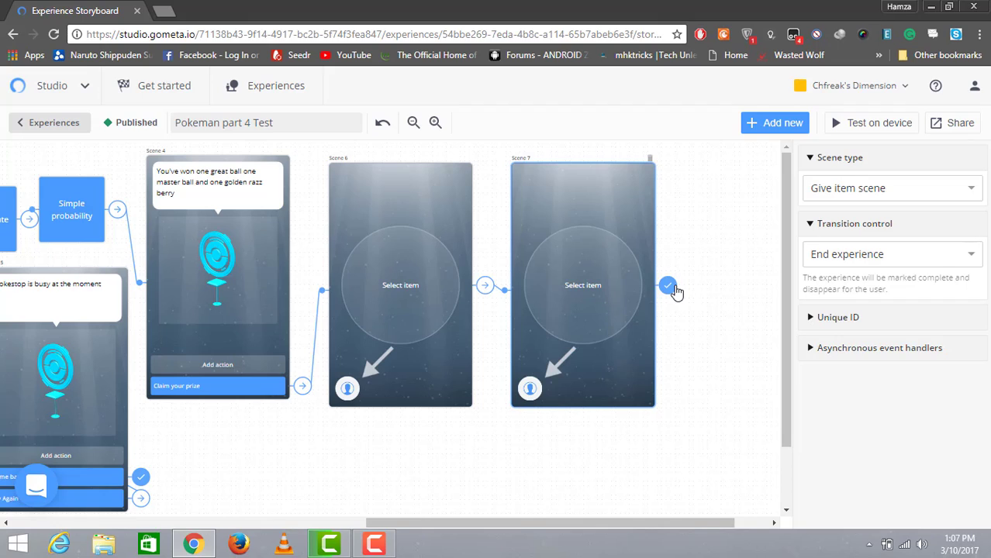
{"action": "left_click", "coordinate": [943, 260]}
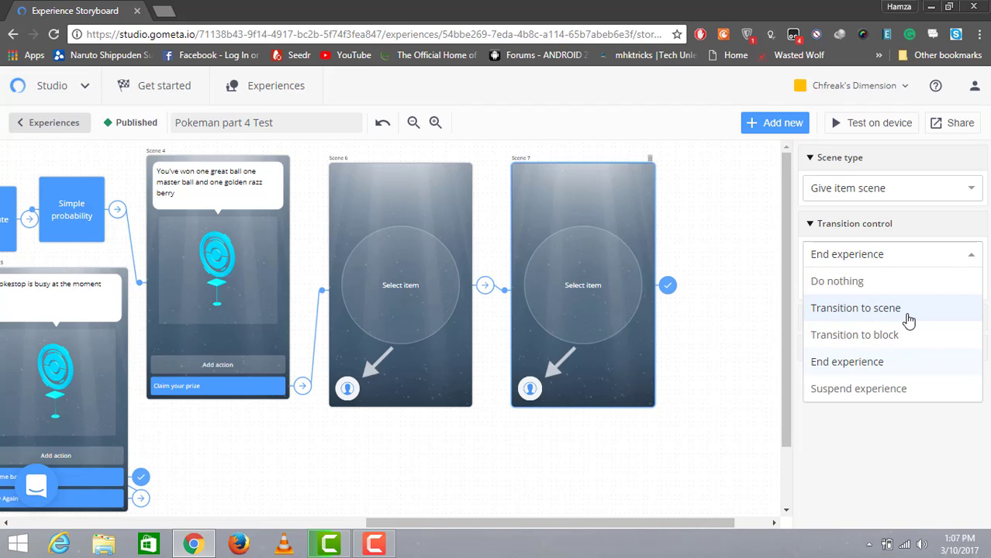
{"action": "left_click", "coordinate": [905, 312]}
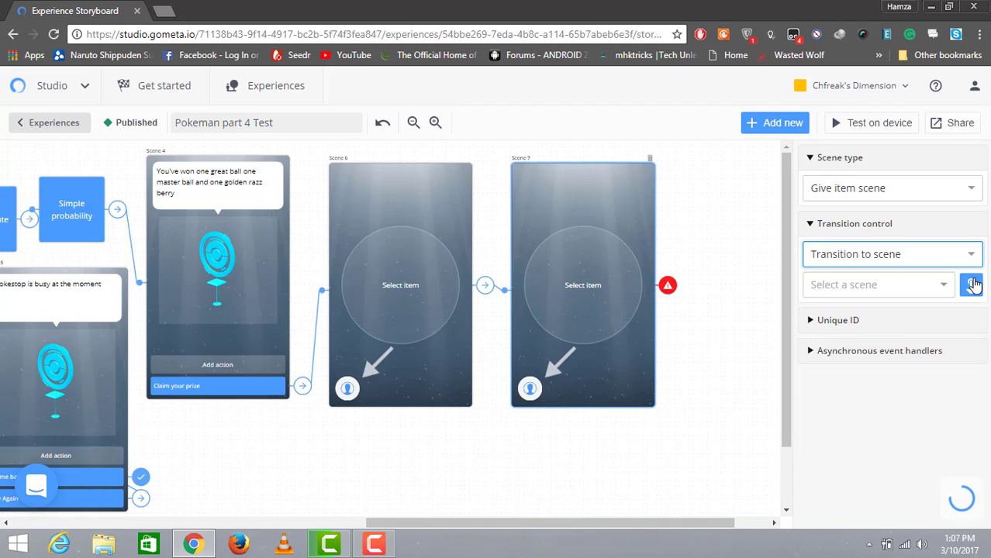
{"action": "left_click", "coordinate": [945, 287]}
{"action": "left_click", "coordinate": [891, 315]}
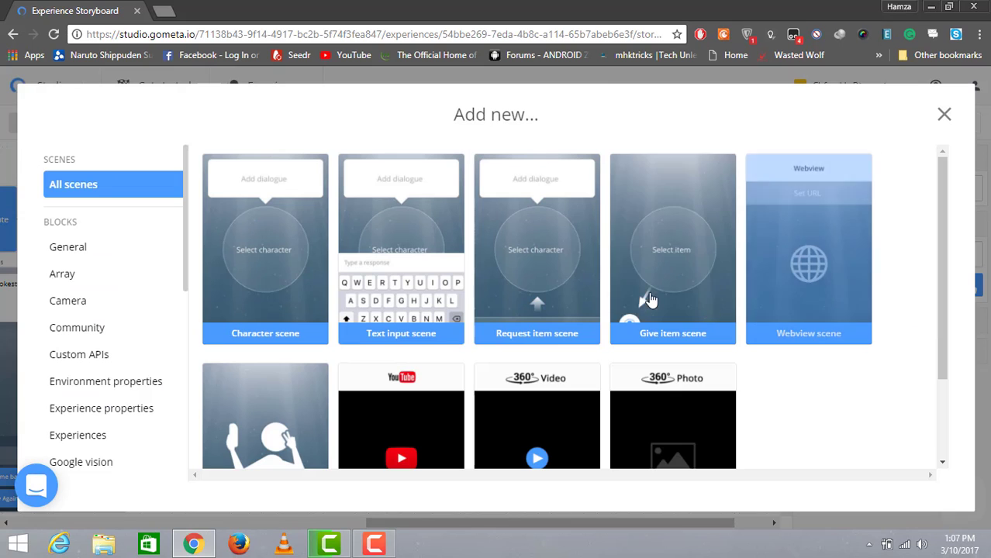
{"action": "left_click", "coordinate": [652, 285]}
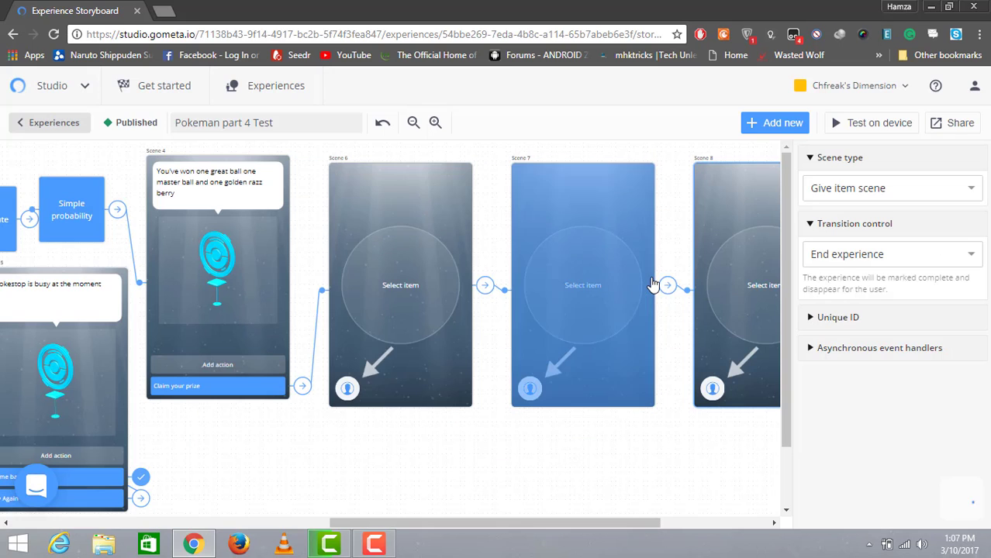
Set the item given in Scene 6 to the blue-and-red Great Ball
{"action": "left_click", "coordinate": [411, 308]}
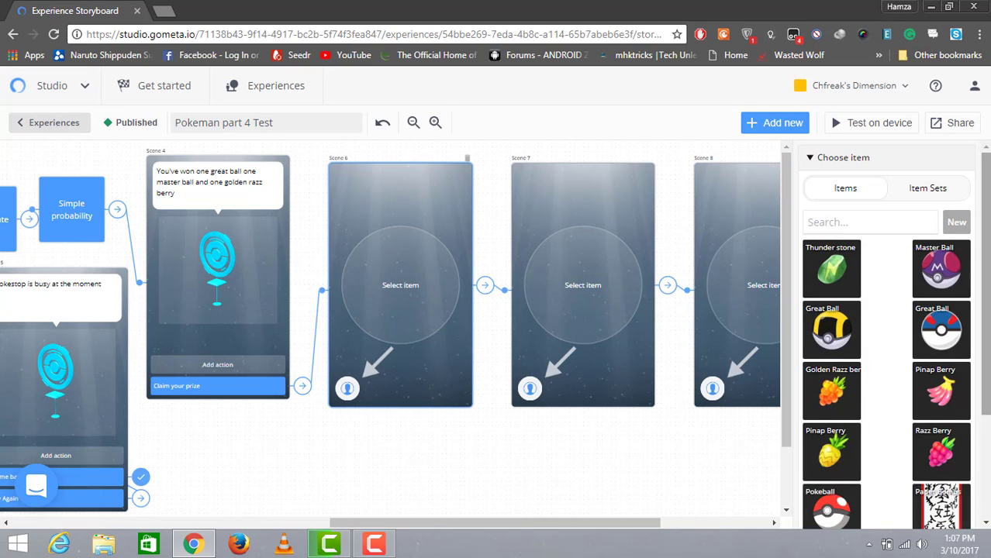
{"action": "left_click_drag", "start_coordinate": [985, 298], "coordinate": [985, 304]}
{"action": "left_click", "coordinate": [937, 306]}
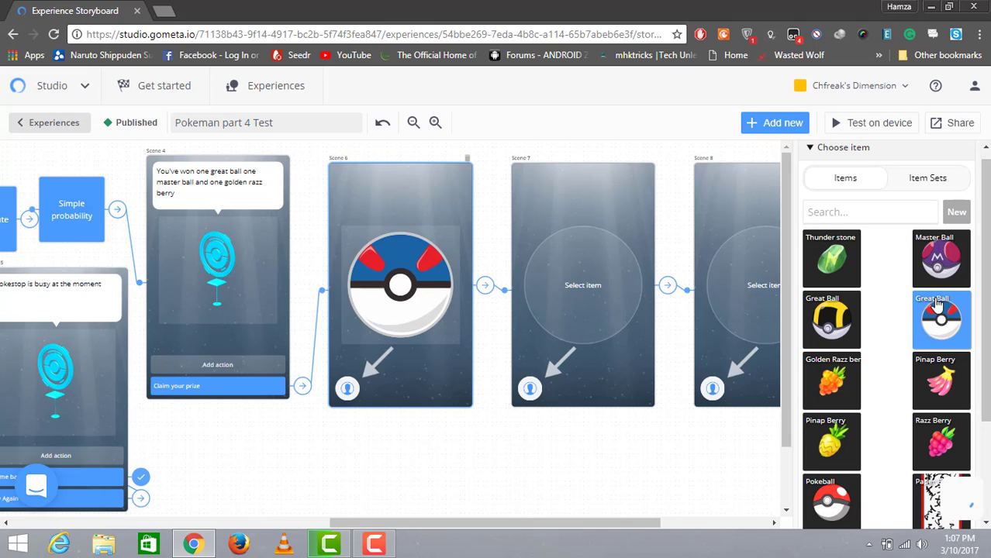
Set the item given in Scene 7 to the Master Ball and the one in Scene 8 to the Golden Razz berry
{"action": "left_click", "coordinate": [644, 314]}
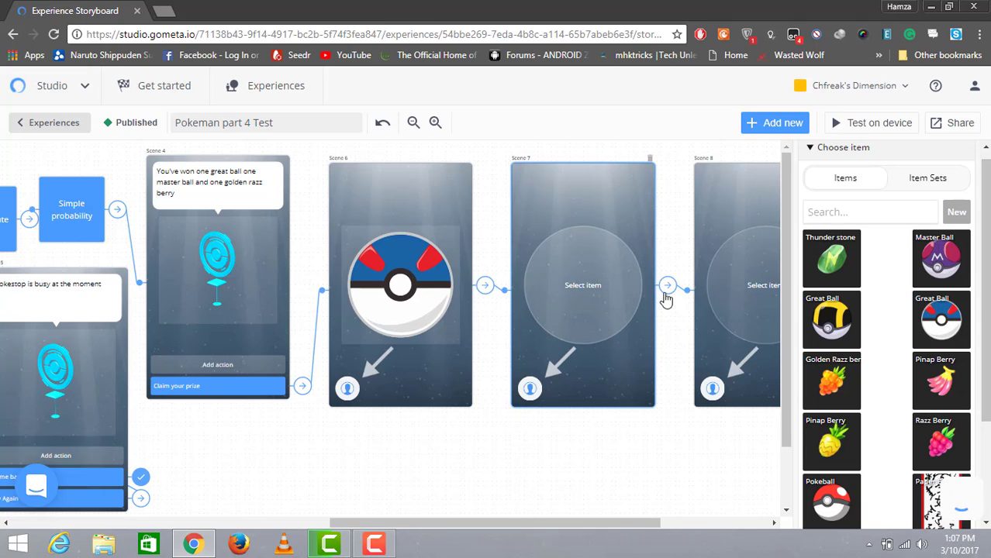
{"action": "left_click", "coordinate": [941, 258]}
{"action": "left_click", "coordinate": [766, 296]}
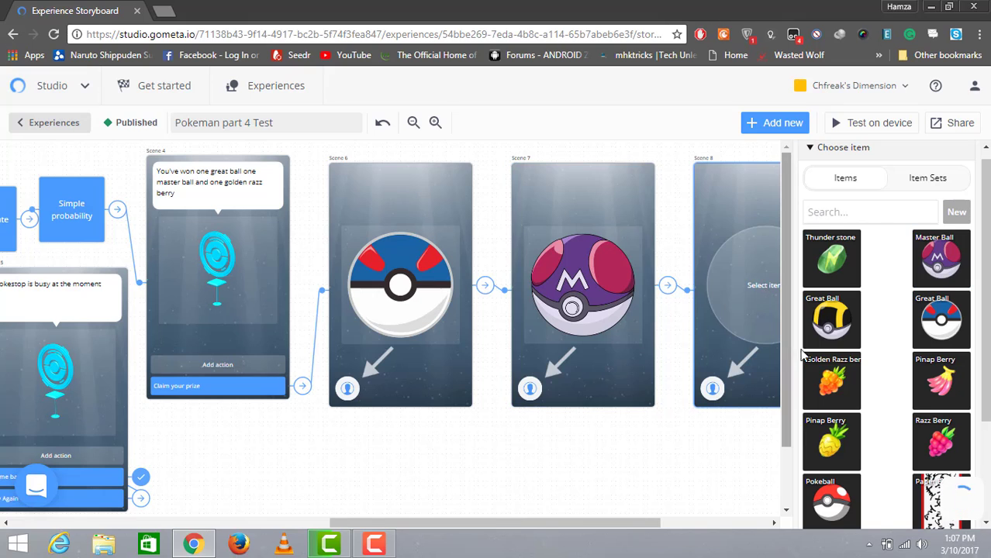
{"action": "left_click", "coordinate": [831, 380]}
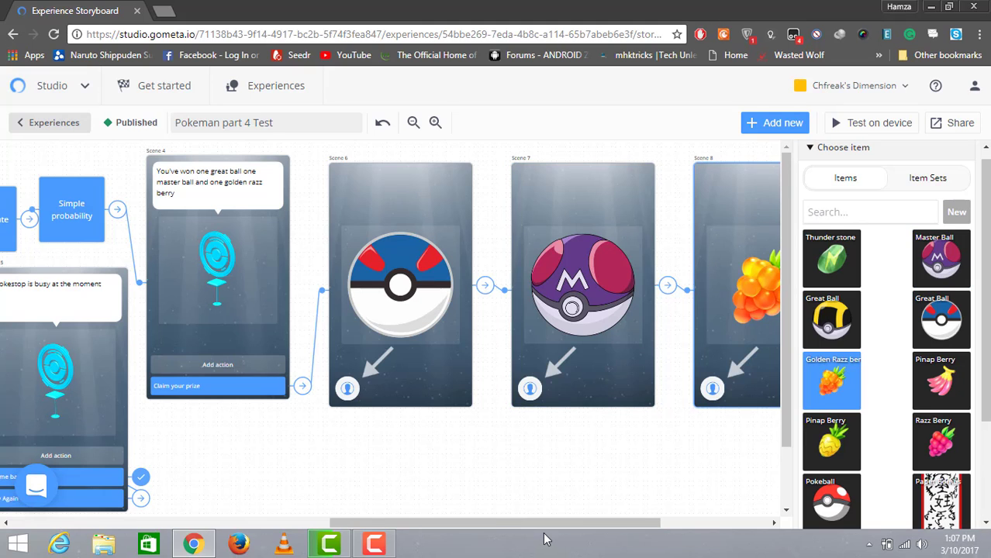
Make Scene 8 transition to a new Character scene instead of ending the experience
{"action": "left_click_drag", "start_coordinate": [547, 524], "coordinate": [617, 527]}
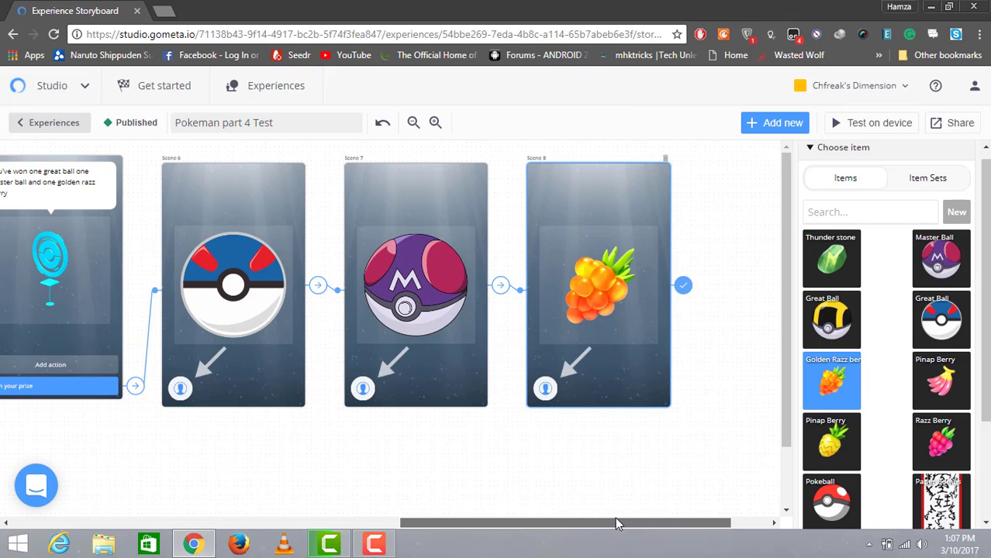
{"action": "left_click", "coordinate": [688, 294]}
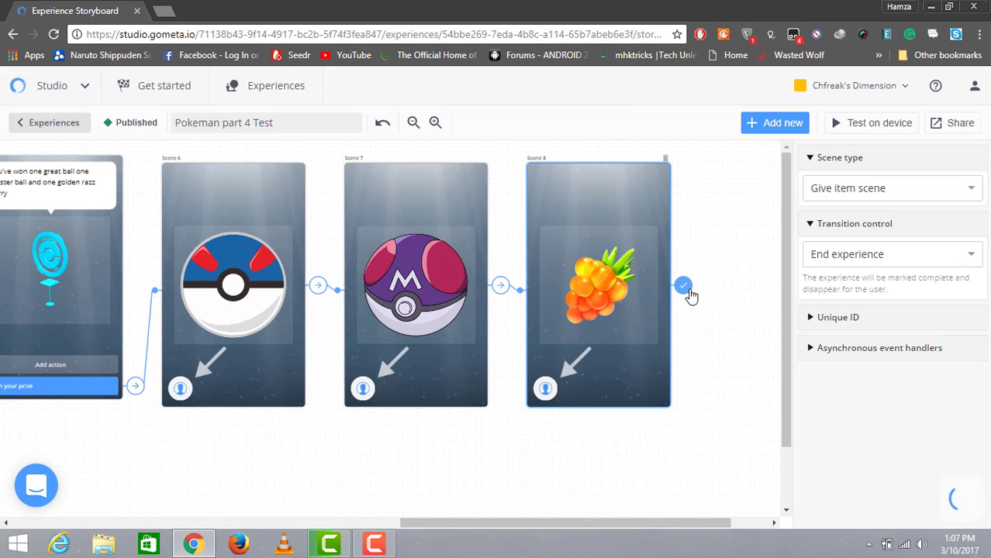
{"action": "left_click", "coordinate": [953, 256]}
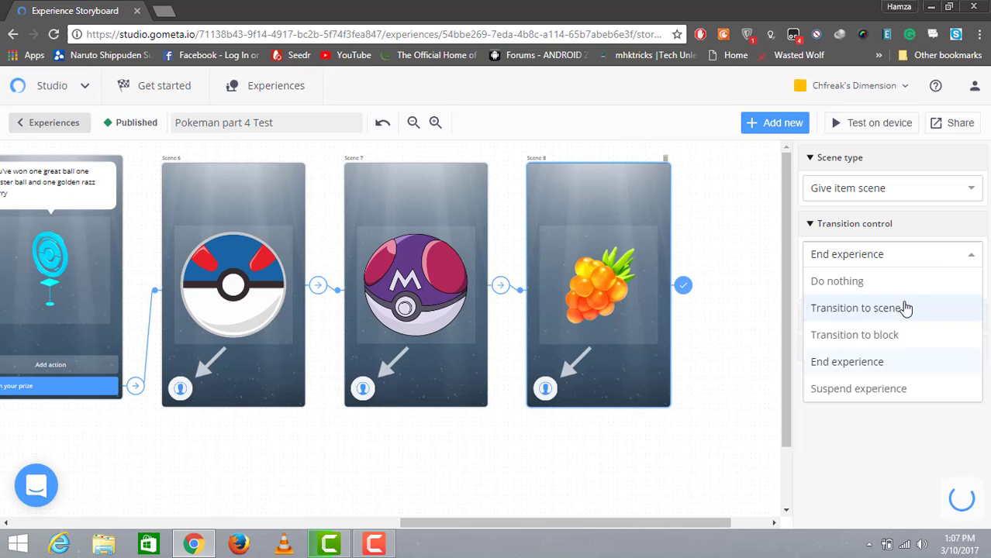
{"action": "left_click", "coordinate": [901, 308]}
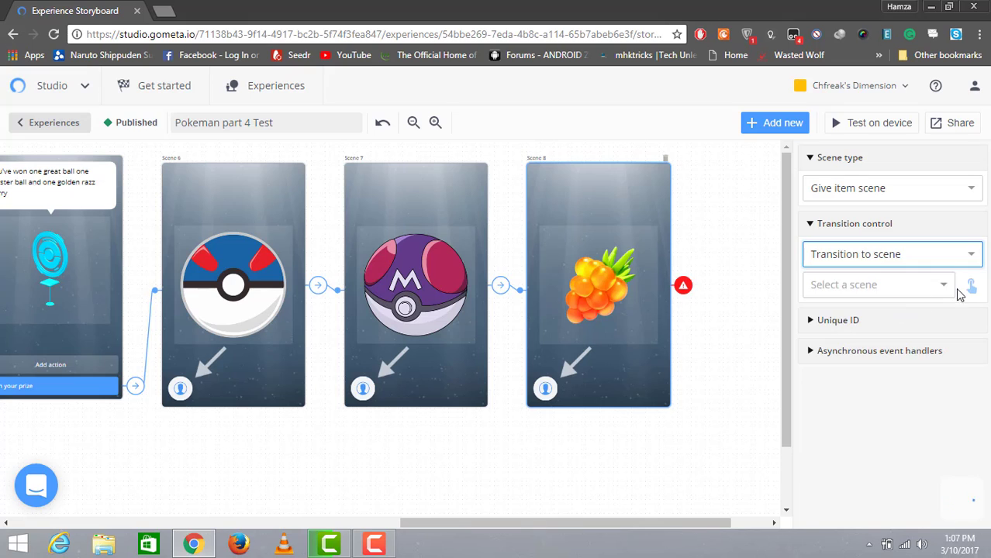
{"action": "left_click", "coordinate": [943, 287]}
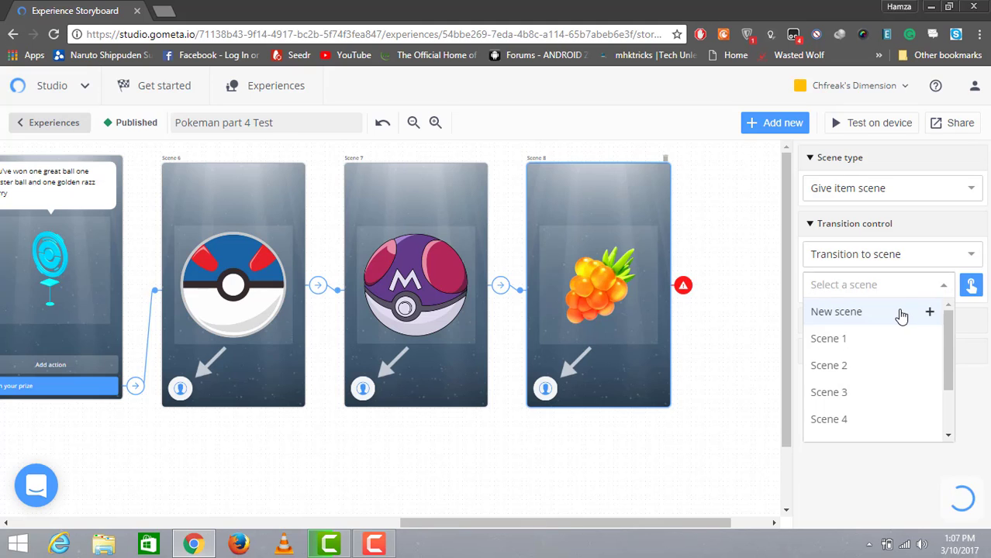
{"action": "left_click", "coordinate": [902, 314]}
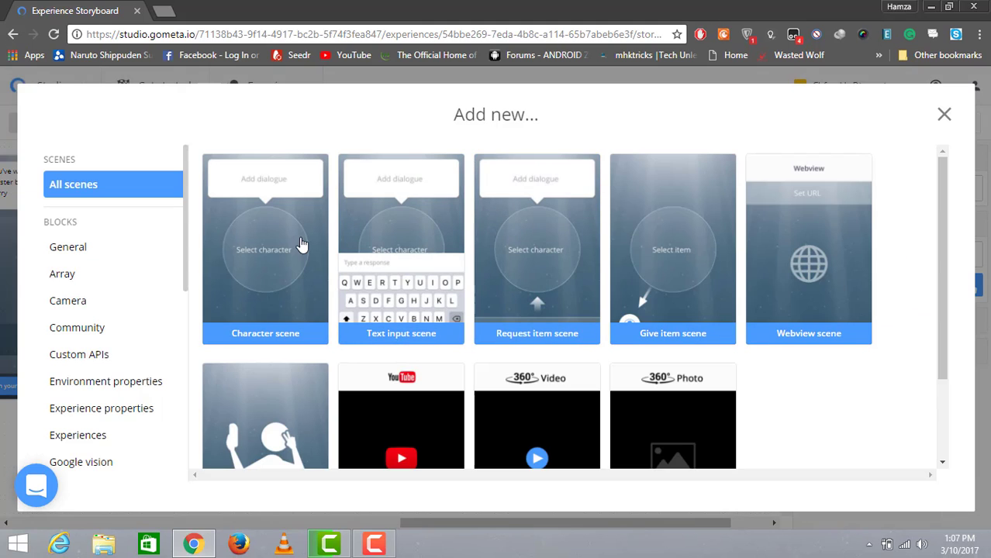
{"action": "left_click", "coordinate": [300, 243]}
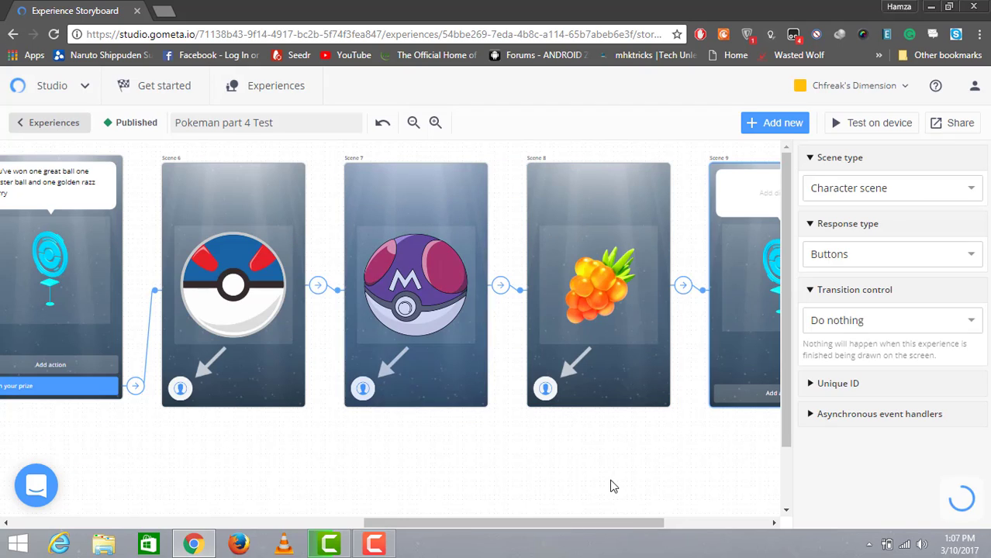
Search your own characters for "ash" and use Ash as Scene 9's character in place of the pokestop
{"action": "left_click_drag", "start_coordinate": [599, 519], "coordinate": [661, 523]}
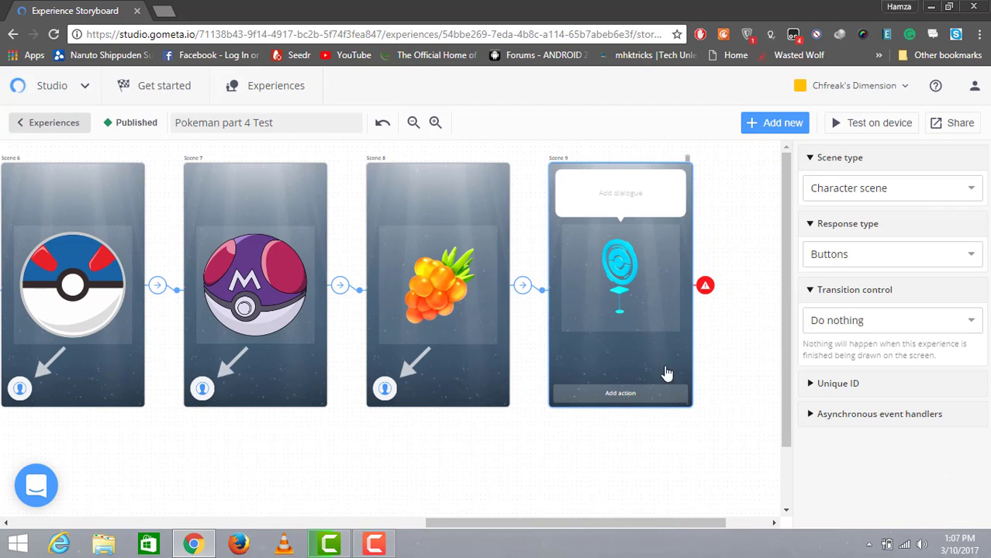
{"action": "left_click", "coordinate": [642, 262]}
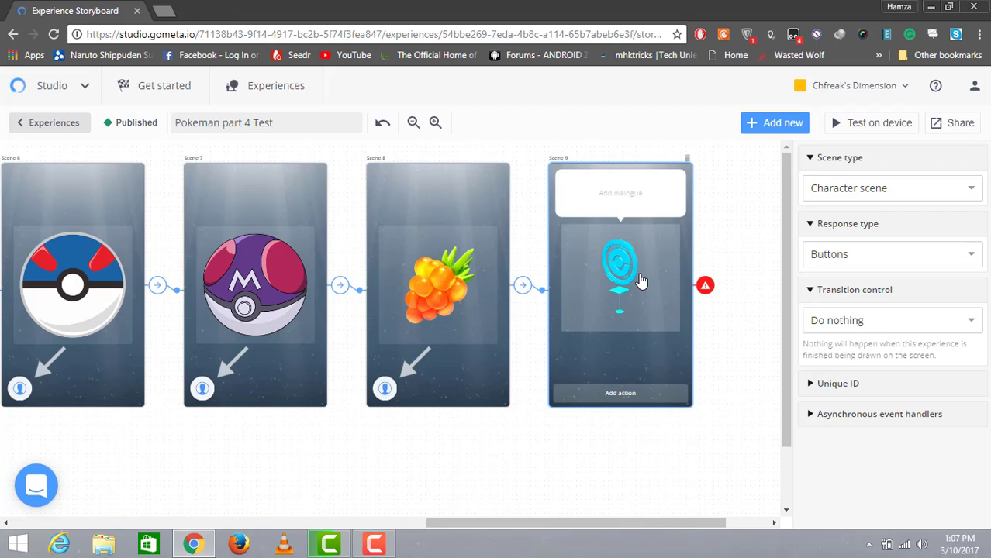
{"action": "left_click", "coordinate": [640, 280]}
{"action": "left_click", "coordinate": [861, 222]}
{"action": "type", "text": "a"}
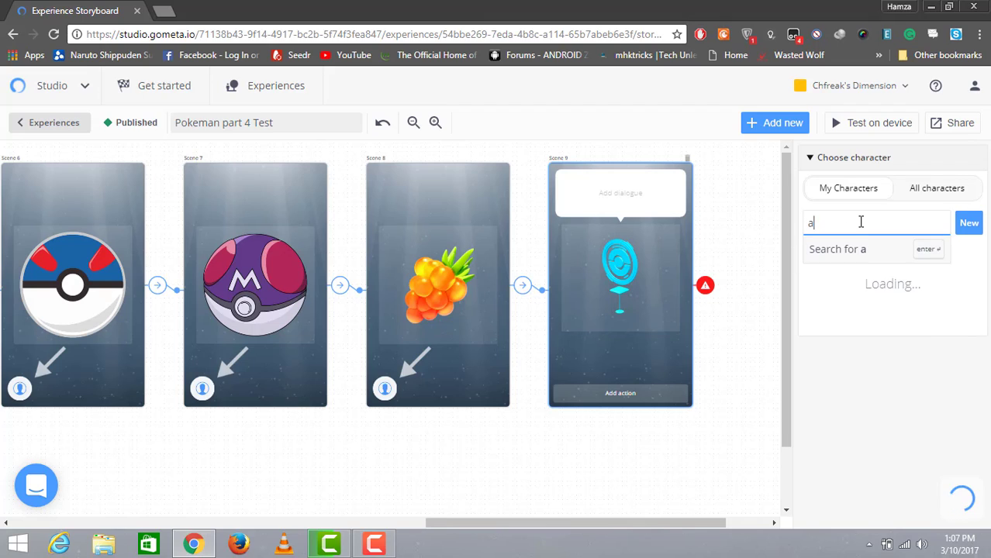
{"action": "type", "text": "sh"}
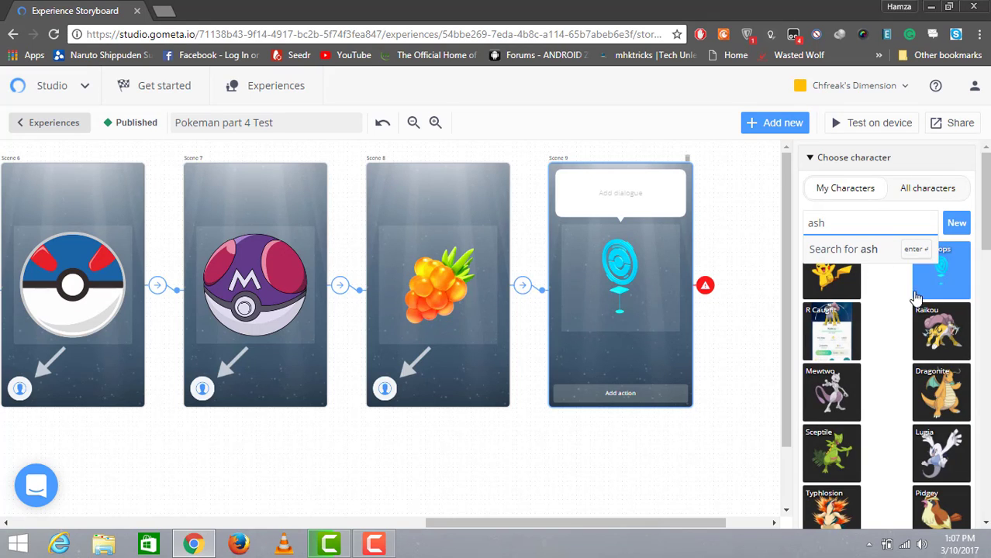
{"action": "key", "text": "Return"}
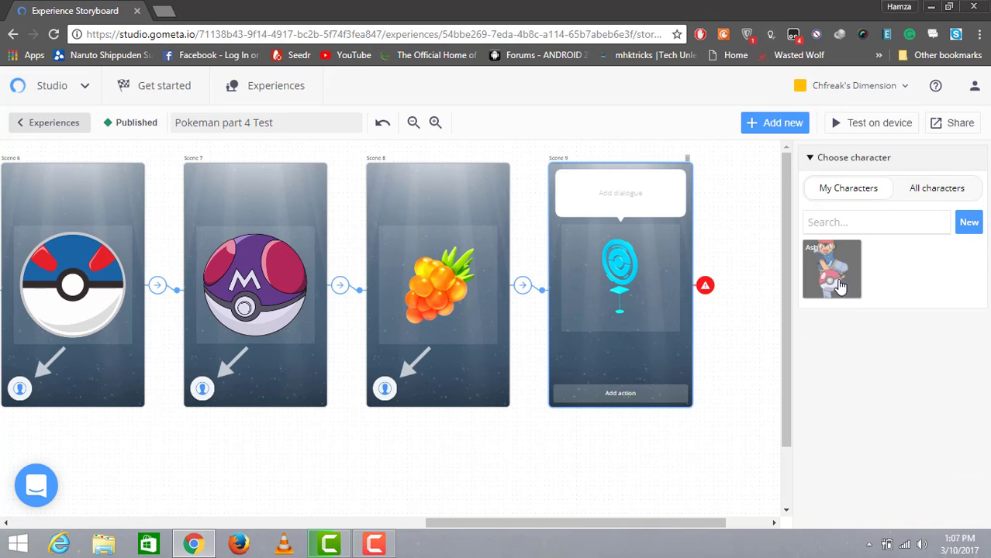
{"action": "left_click", "coordinate": [839, 286]}
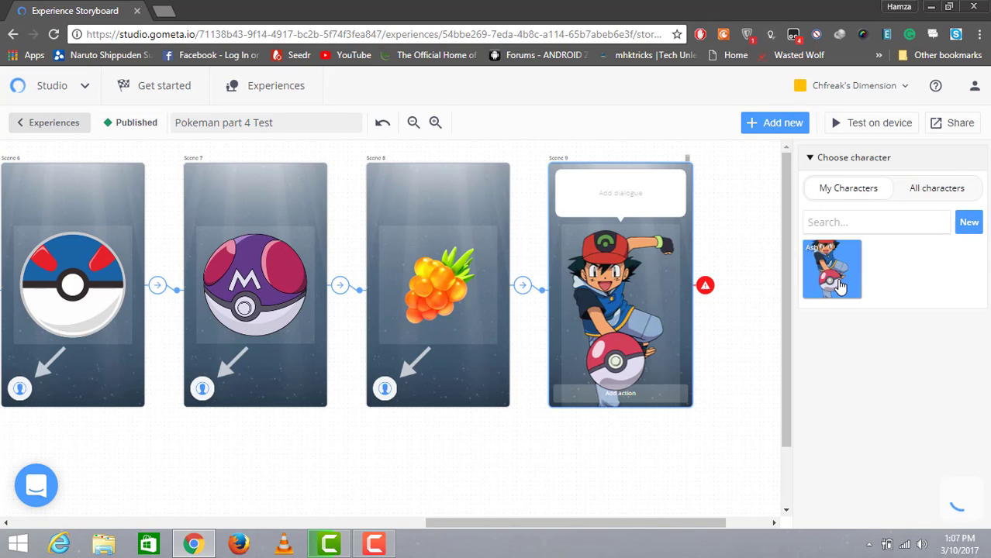
Set Scene 9's dialogue to "Well done whenever you are out of pokeballs or berries try spinning a pokeball and get all these for free"
{"action": "left_click", "coordinate": [647, 198]}
{"action": "type", "text": "Well done"}
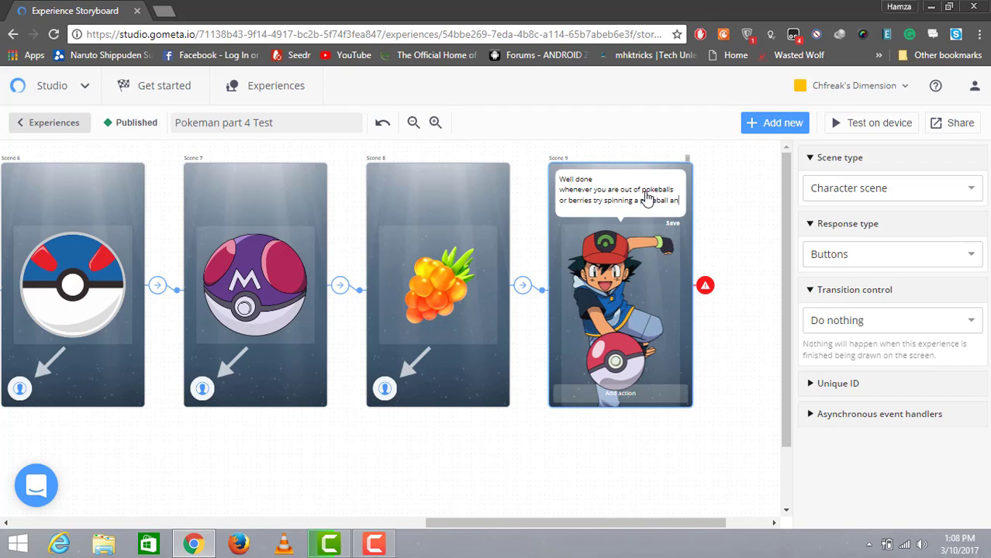
{"action": "type", "text": "d get all these for free"}
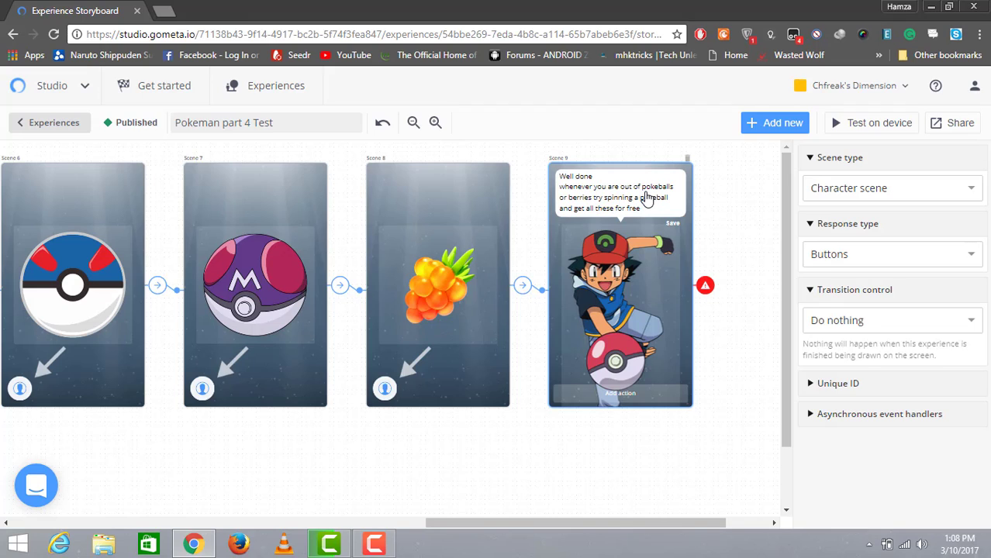
Add a response without text to Scene 9 and make it end the experience
{"action": "left_click", "coordinate": [641, 397]}
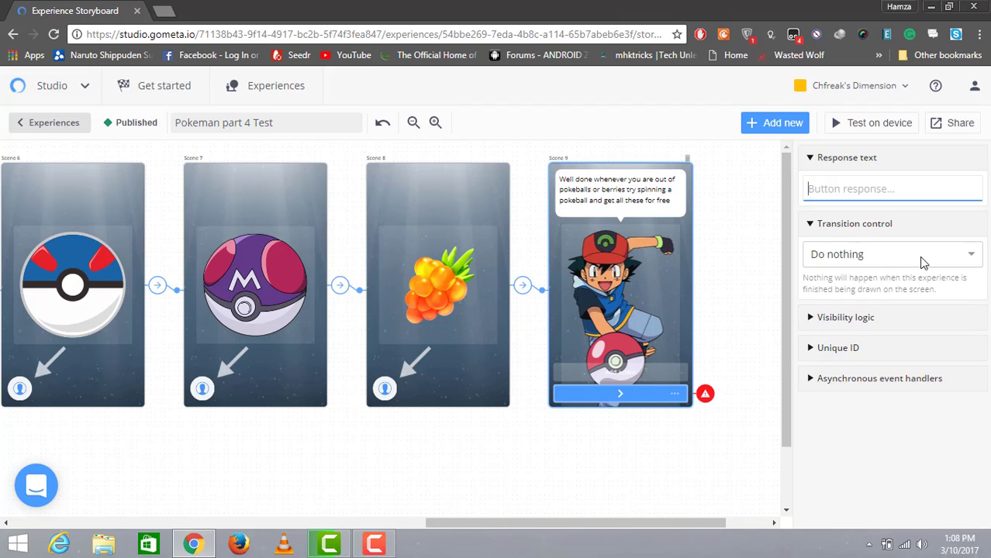
{"action": "left_click", "coordinate": [924, 256]}
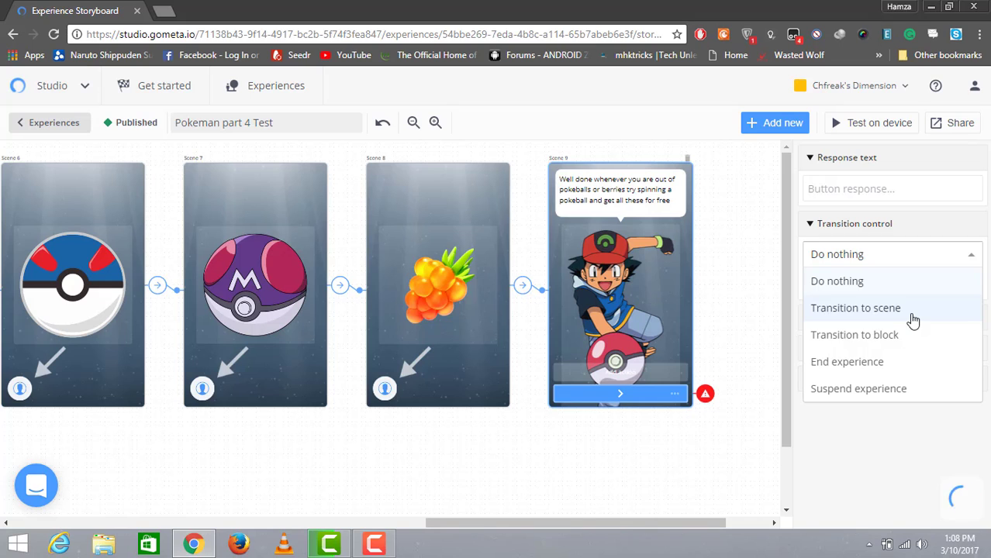
{"action": "left_click", "coordinate": [899, 357]}
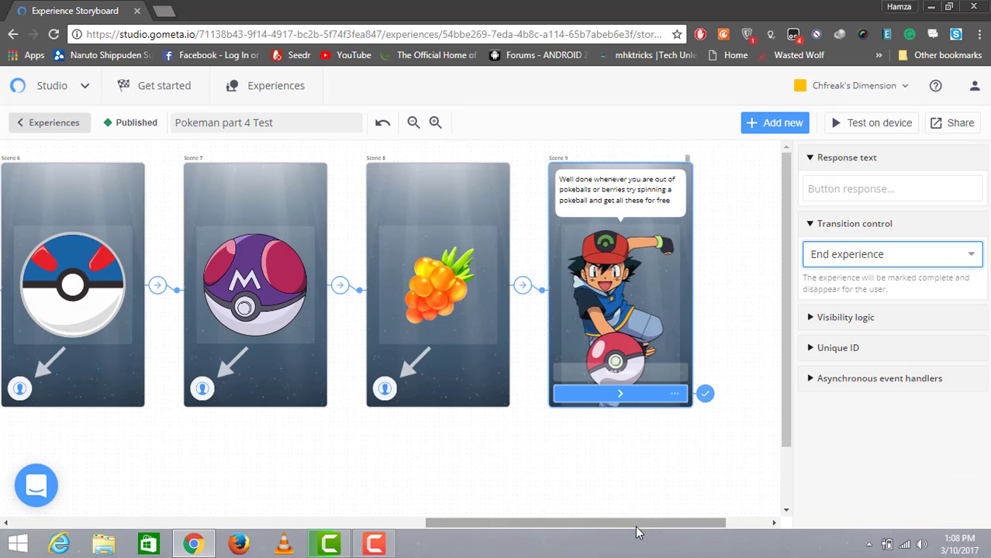
Make the experience's initial transition lead to a new Check time gate active block instead of Scene 1
{"action": "left_click_drag", "start_coordinate": [637, 526], "coordinate": [222, 543]}
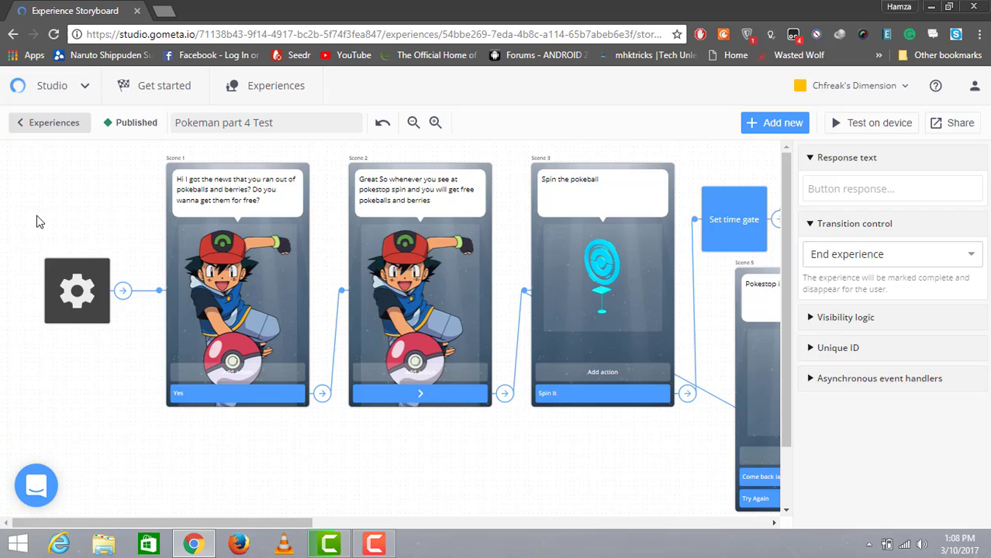
{"action": "left_click", "coordinate": [95, 297]}
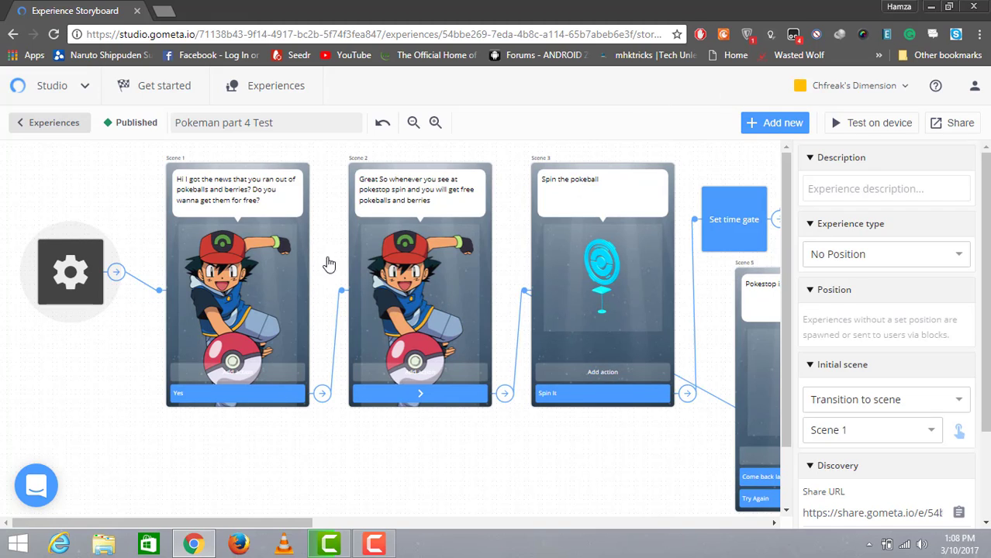
{"action": "left_click", "coordinate": [952, 399]}
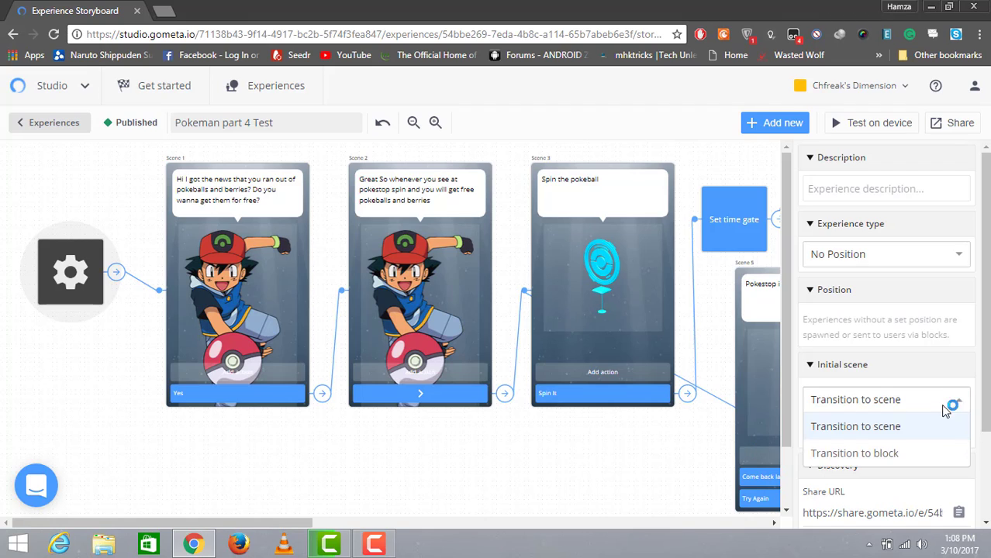
{"action": "left_click", "coordinate": [909, 453]}
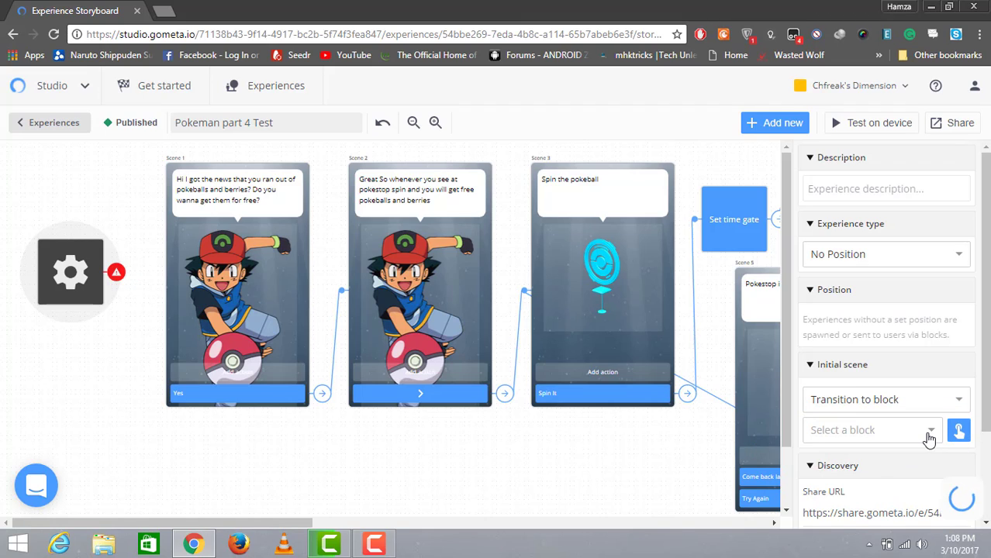
{"action": "left_click", "coordinate": [924, 433]}
{"action": "left_click", "coordinate": [898, 465]}
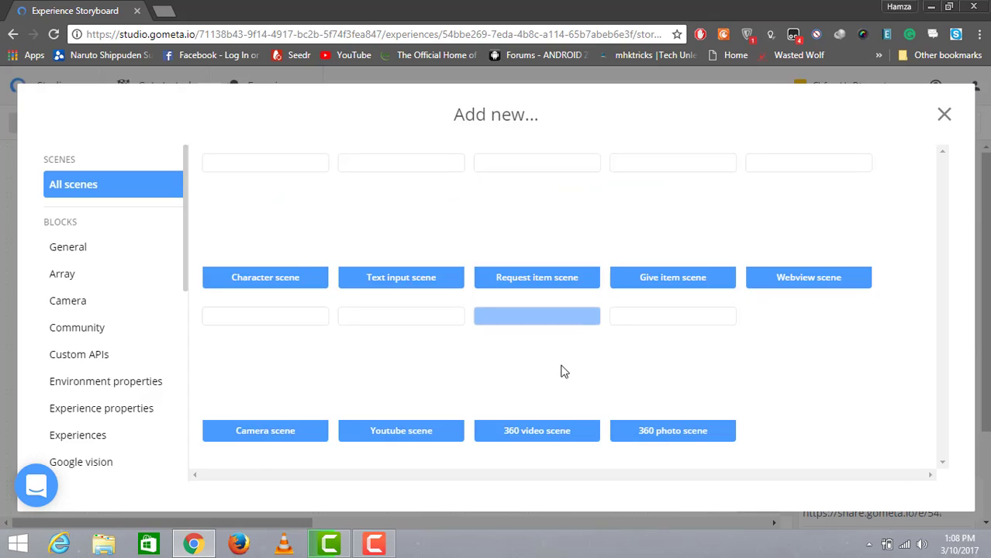
{"action": "left_click_drag", "start_coordinate": [184, 291], "coordinate": [169, 431]}
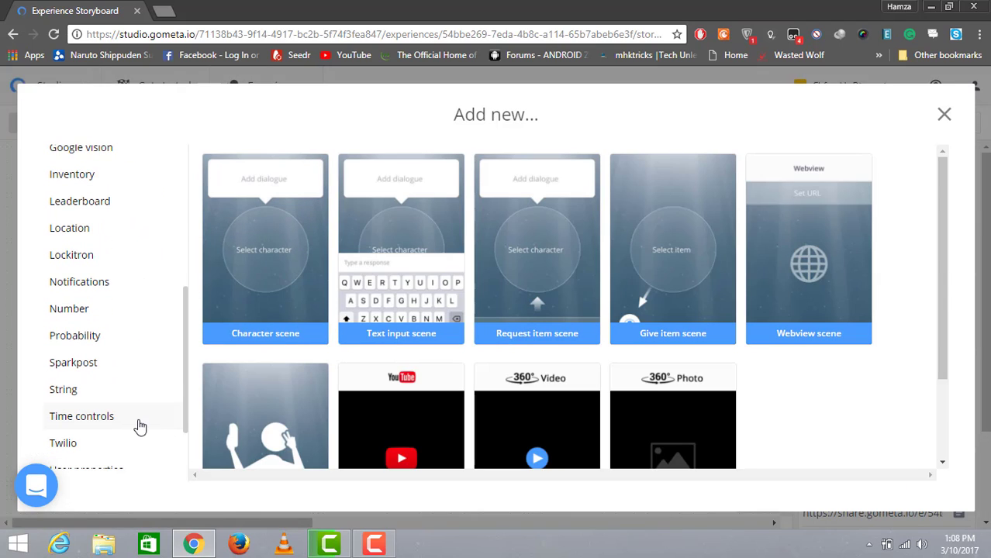
{"action": "left_click", "coordinate": [139, 425]}
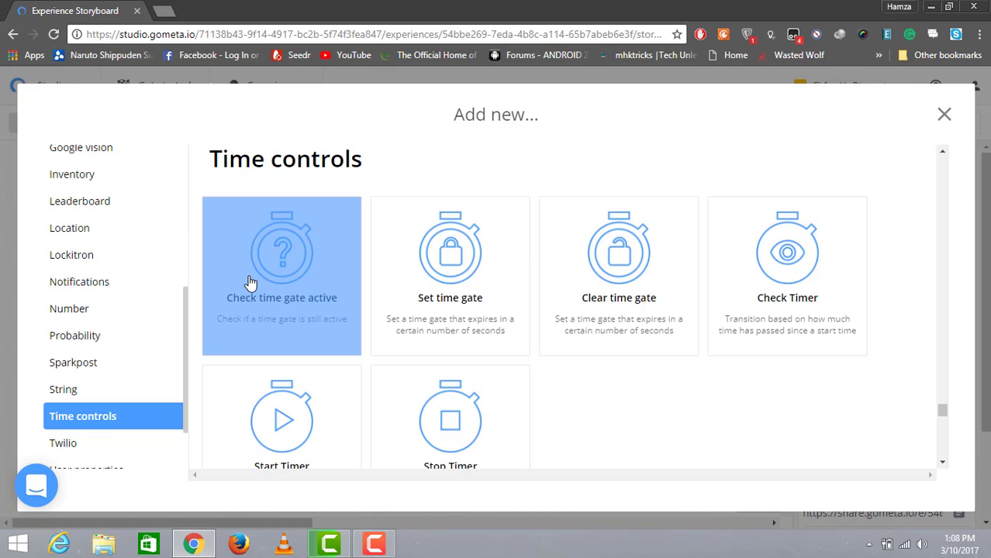
{"action": "left_click", "coordinate": [250, 283]}
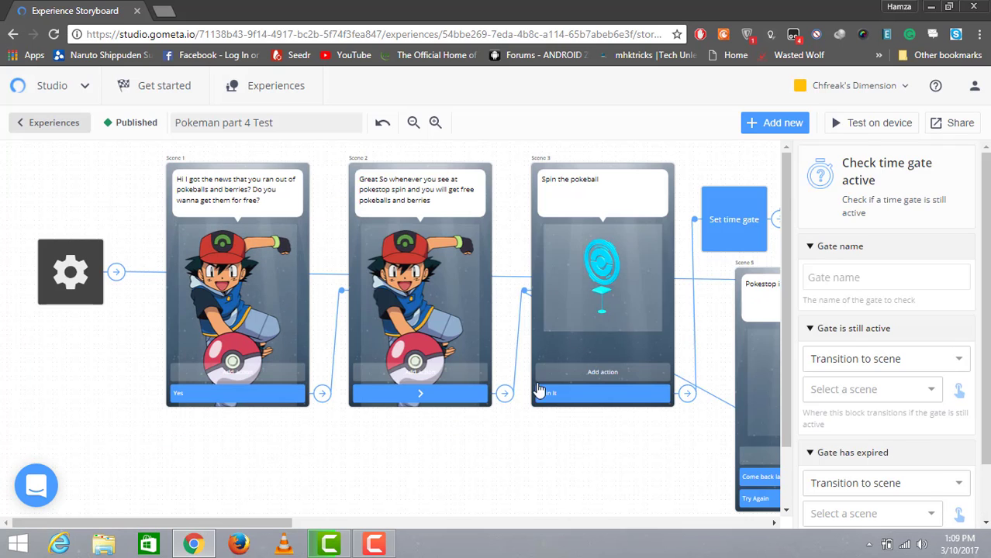
Move the Check time gate active block to the start of the storyboard, directly below the experience settings block
{"action": "left_click_drag", "start_coordinate": [249, 518], "coordinate": [652, 515]}
{"action": "left_click_drag", "start_coordinate": [724, 215], "coordinate": [74, 378]}
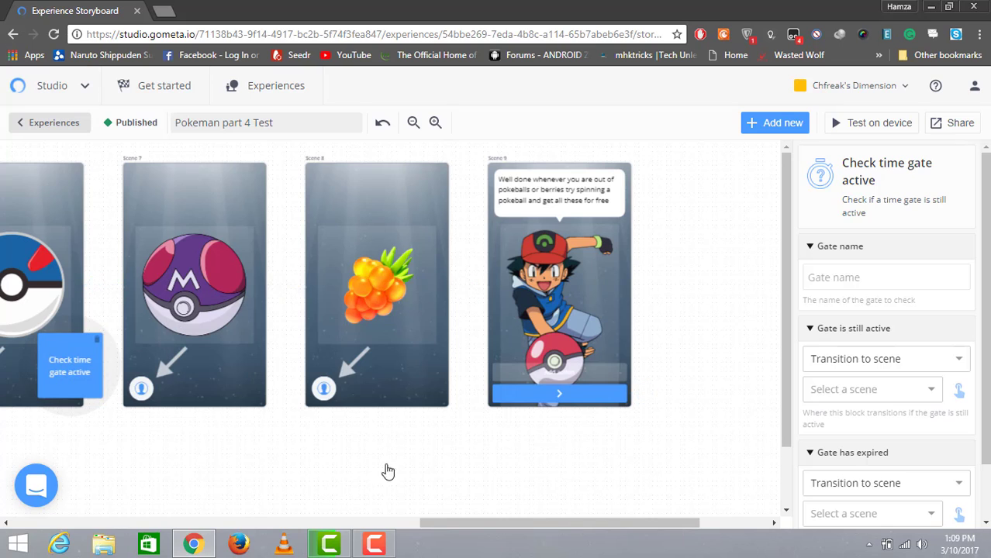
{"action": "left_click_drag", "start_coordinate": [461, 525], "coordinate": [225, 524]}
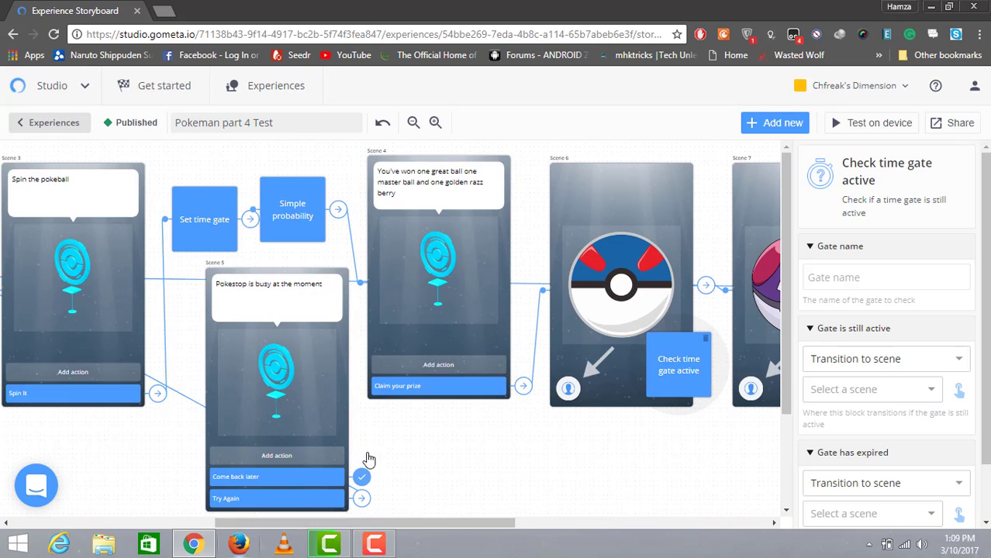
{"action": "left_click_drag", "start_coordinate": [694, 364], "coordinate": [149, 411]}
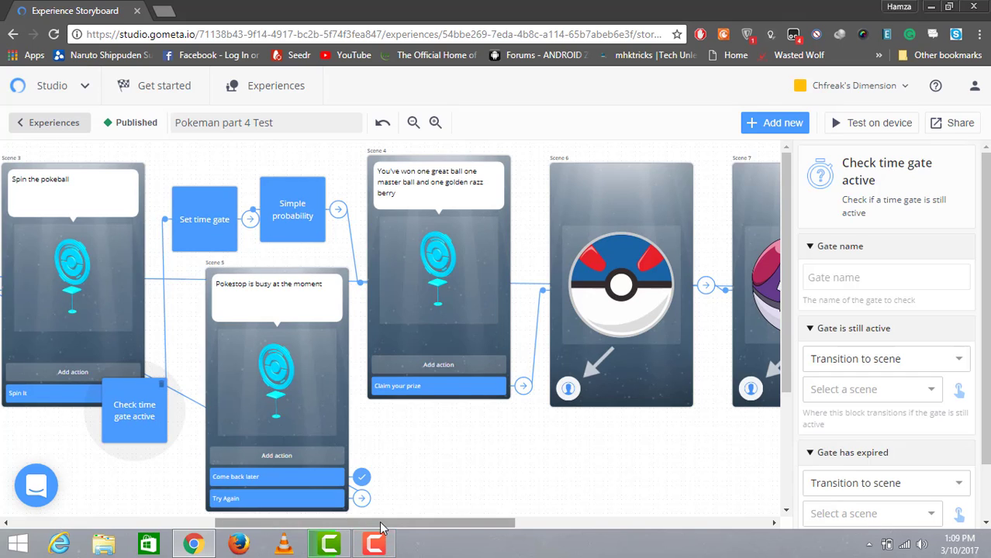
{"action": "left_click_drag", "start_coordinate": [378, 525], "coordinate": [222, 535]}
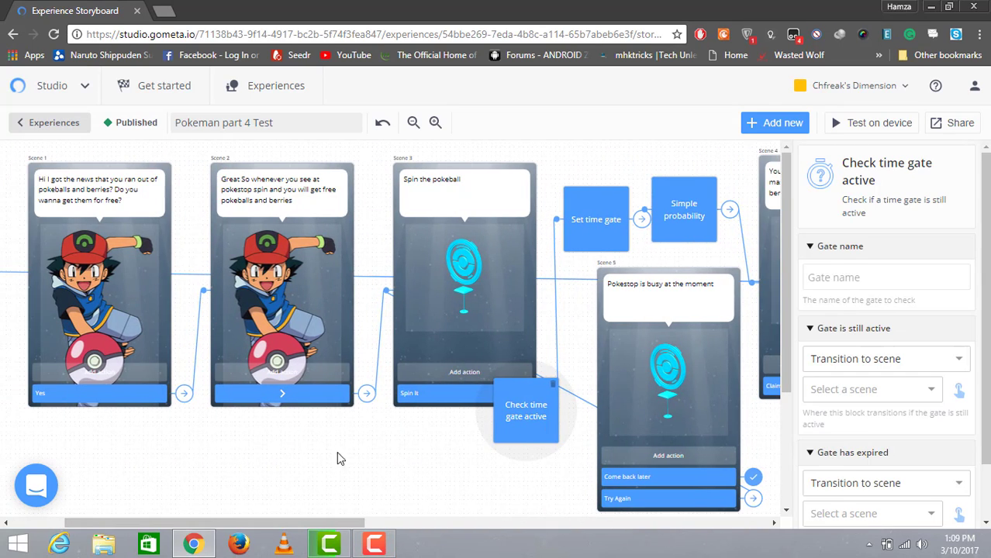
{"action": "left_click", "coordinate": [286, 461]}
{"action": "left_click_drag", "start_coordinate": [500, 423], "coordinate": [14, 419]}
{"action": "left_click_drag", "start_coordinate": [280, 528], "coordinate": [107, 525]}
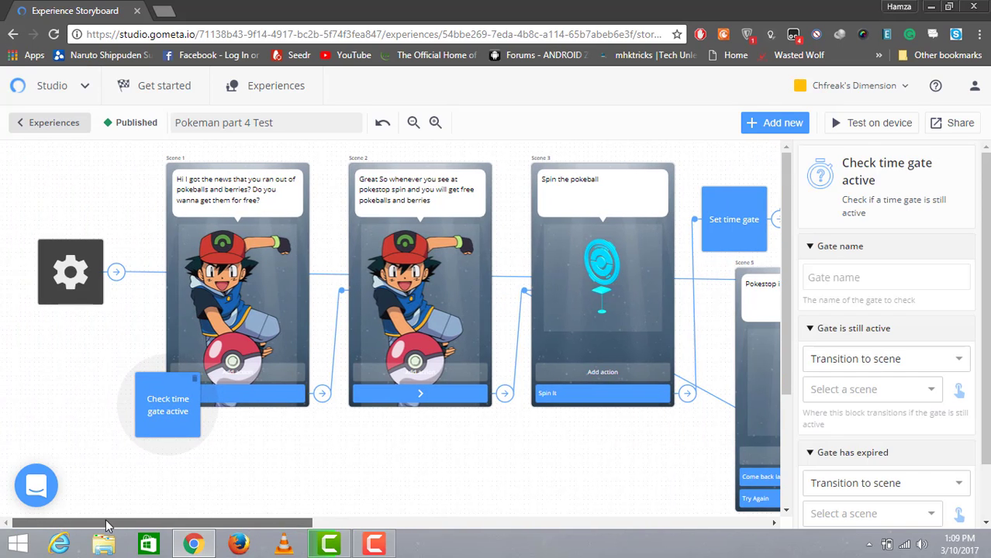
{"action": "left_click_drag", "start_coordinate": [145, 406], "coordinate": [70, 371]}
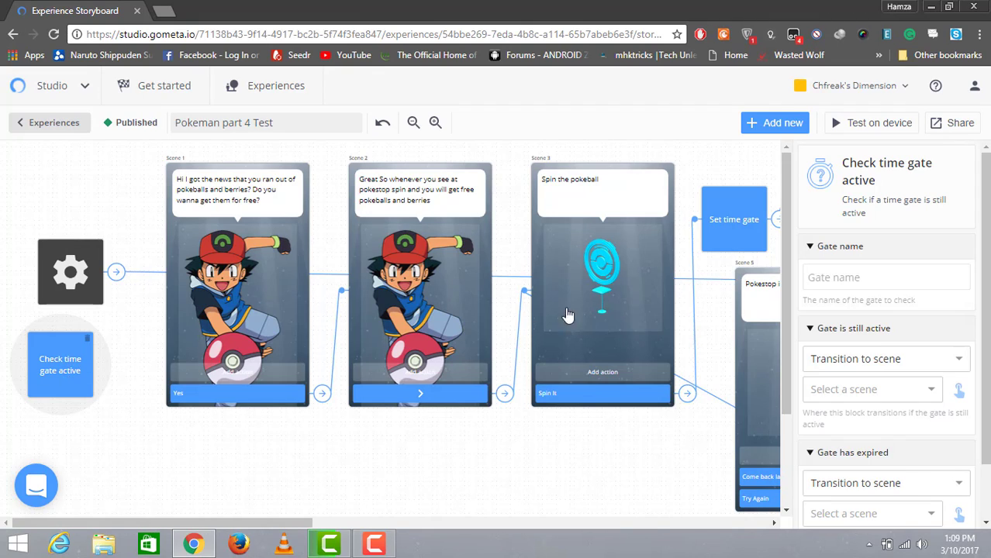
Copy the gate name "Pokeballs and berries" from the Set time gate block into the Check time gate active block
{"action": "left_click", "coordinate": [725, 252]}
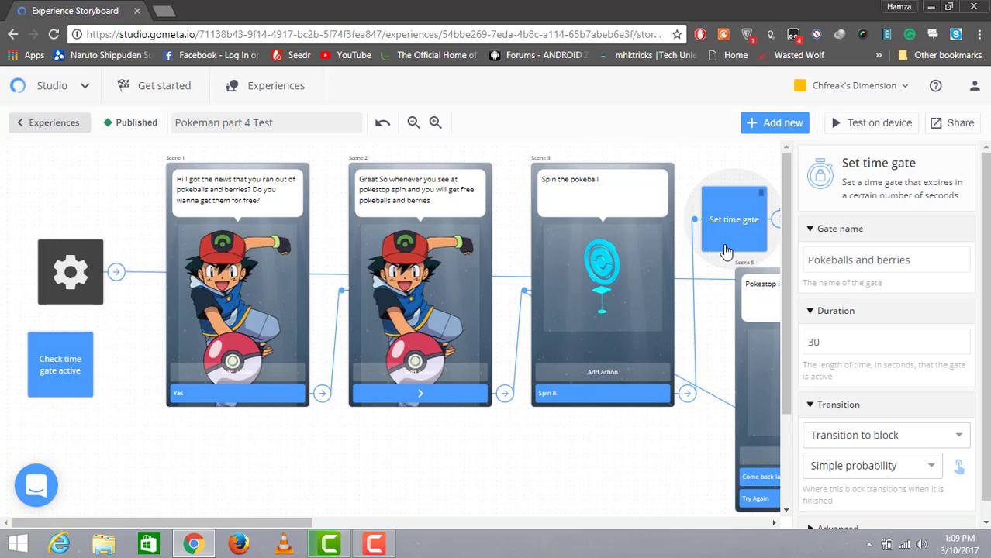
{"action": "left_click", "coordinate": [819, 262]}
{"action": "triple_click", "coordinate": [820, 261]}
{"action": "right_click", "coordinate": [820, 262]}
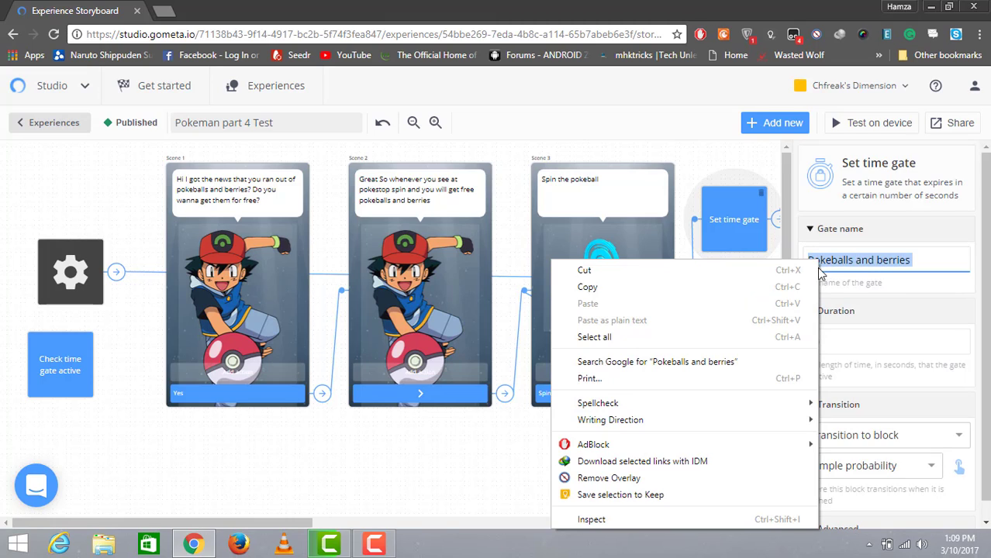
{"action": "left_click", "coordinate": [744, 295]}
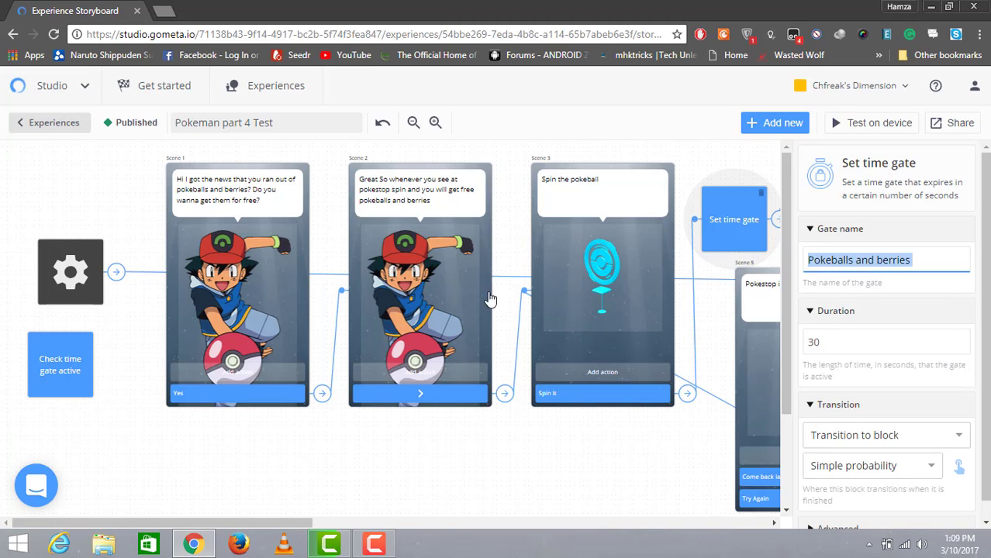
{"action": "left_click", "coordinate": [82, 343]}
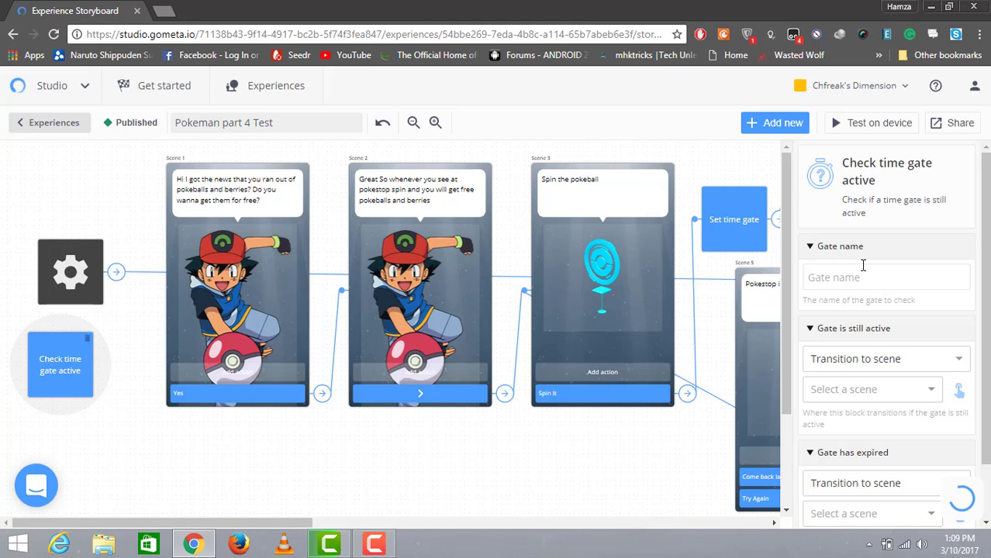
{"action": "right_click", "coordinate": [858, 281]}
{"action": "left_click", "coordinate": [864, 362]}
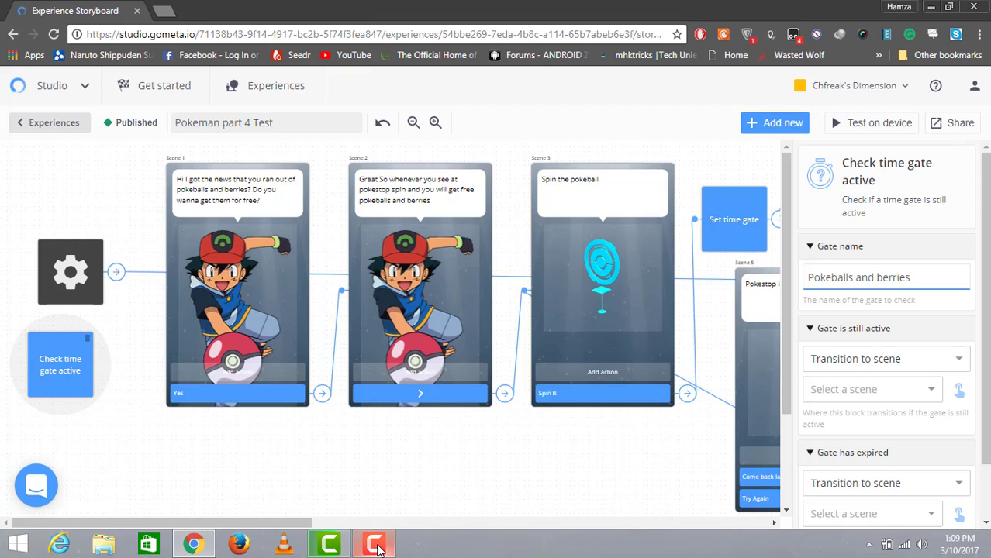
{"action": "mouse_move", "coordinate": [376, 548]}
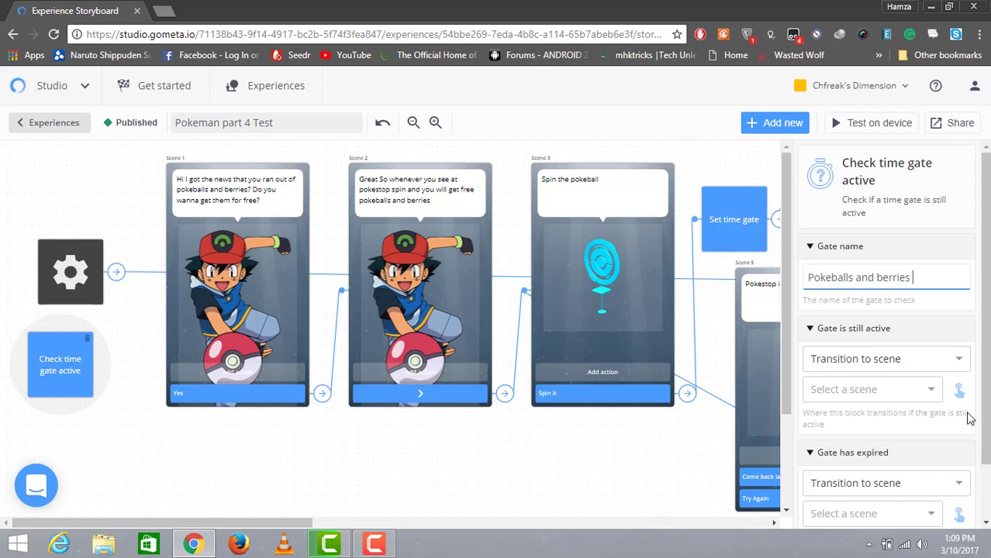
Make the Check time gate active block transition to a new Character scene when the gate is still active
{"action": "left_click", "coordinate": [959, 390]}
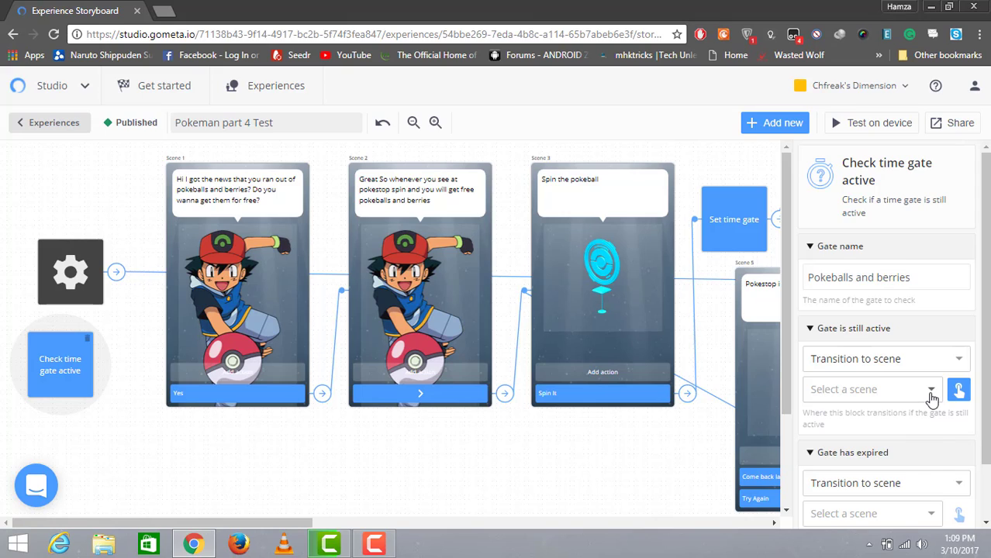
{"action": "left_click", "coordinate": [877, 396]}
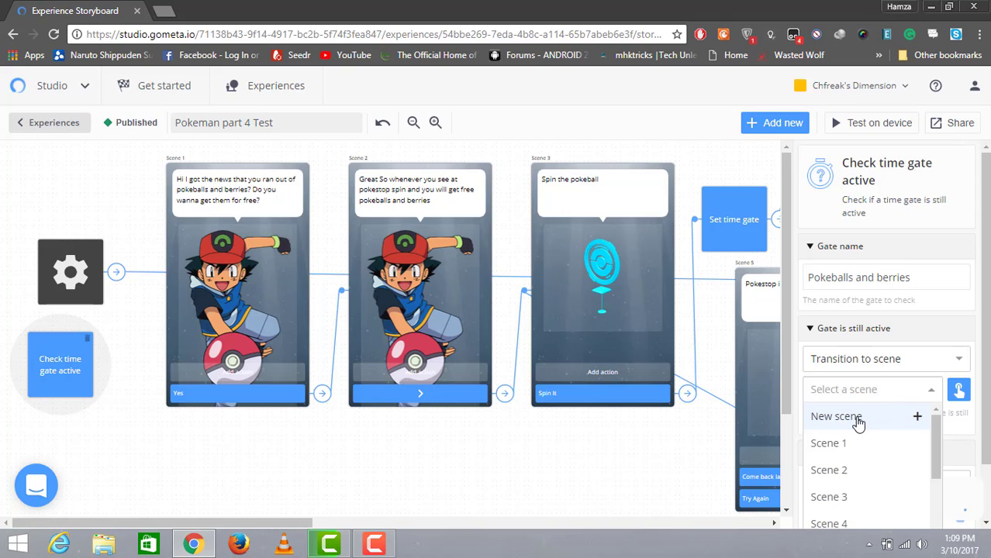
{"action": "left_click", "coordinate": [841, 420]}
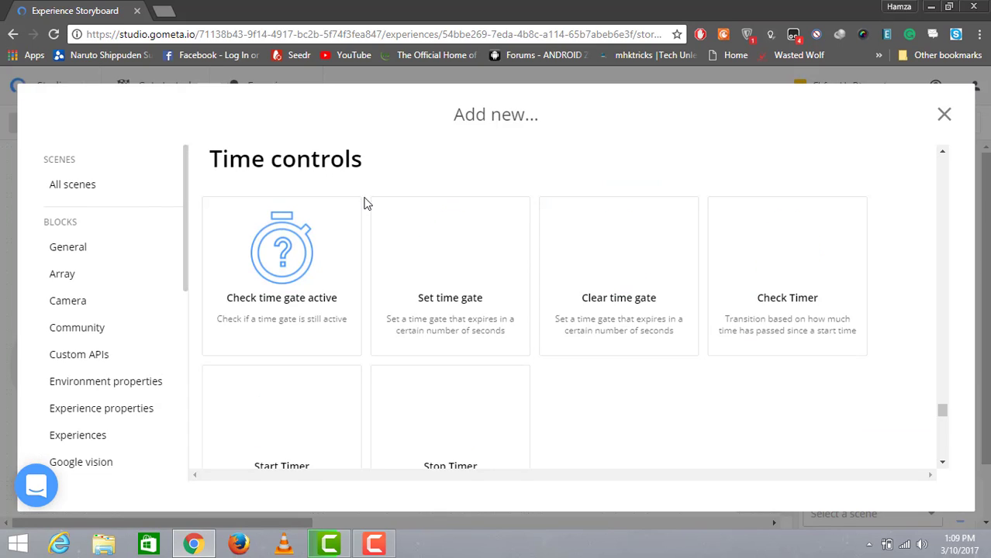
{"action": "left_click", "coordinate": [149, 189]}
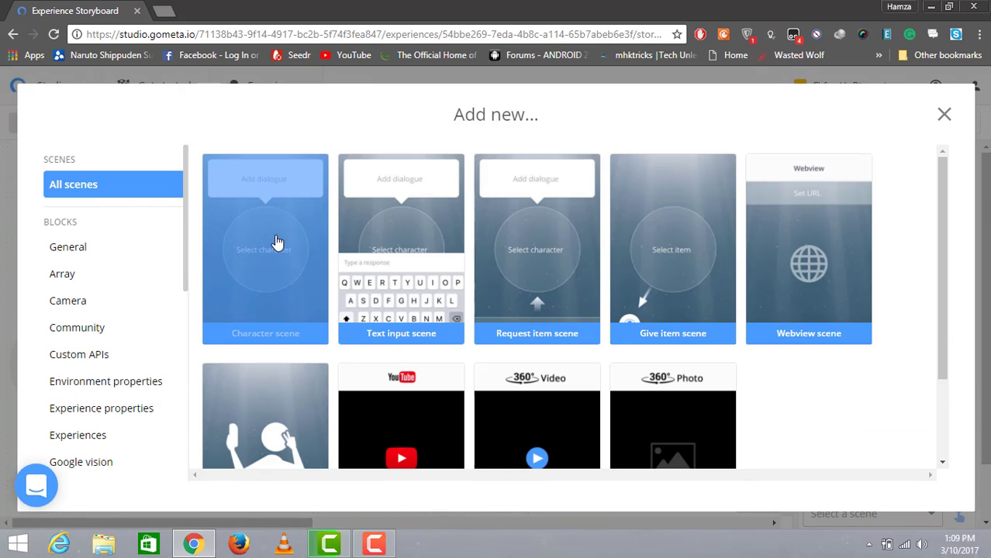
{"action": "left_click", "coordinate": [276, 243]}
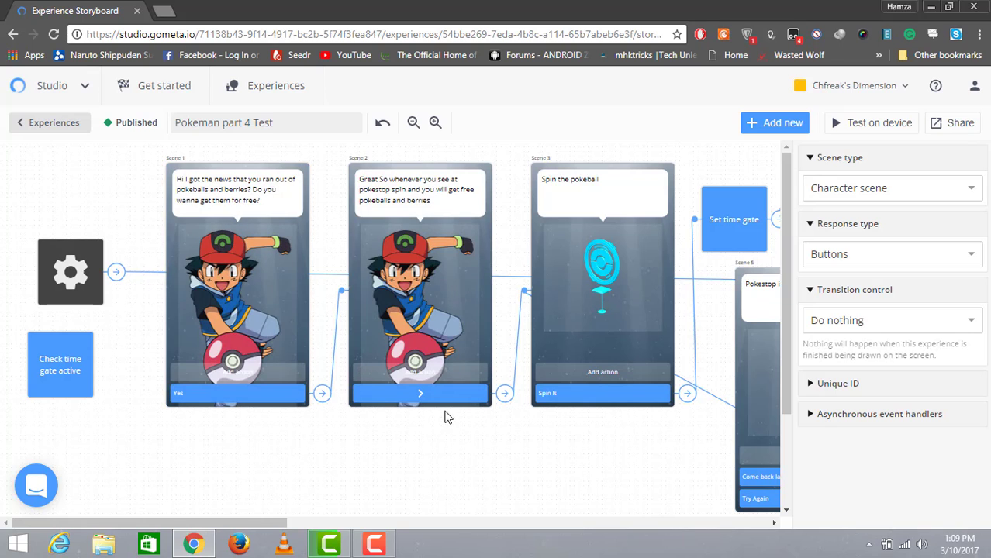
Move the new empty Character scene to the start of the storyboard, just below the Check time gate active block
{"action": "left_click_drag", "start_coordinate": [240, 521], "coordinate": [254, 524]}
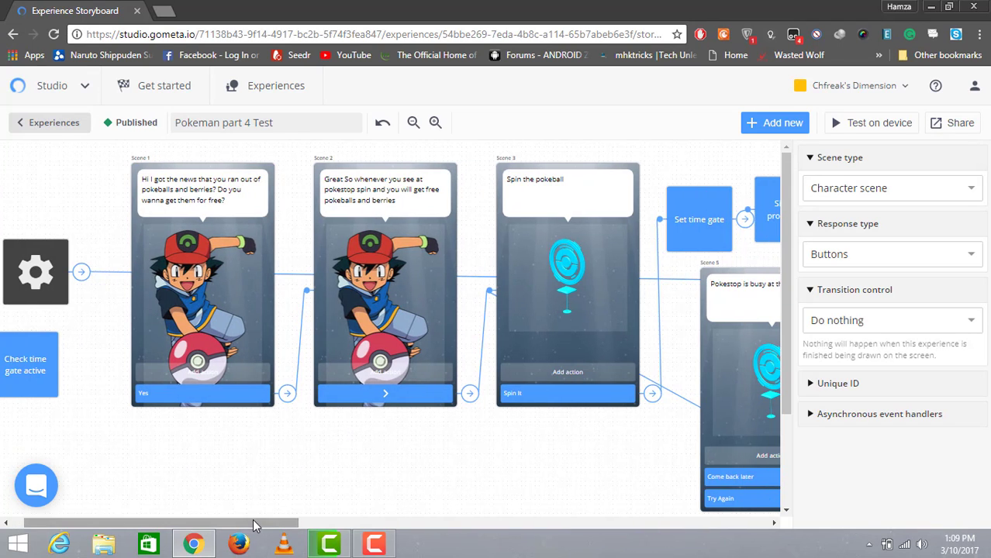
{"action": "left_click_drag", "start_coordinate": [342, 519], "coordinate": [701, 481]}
{"action": "left_click_drag", "start_coordinate": [659, 288], "coordinate": [3, 479]}
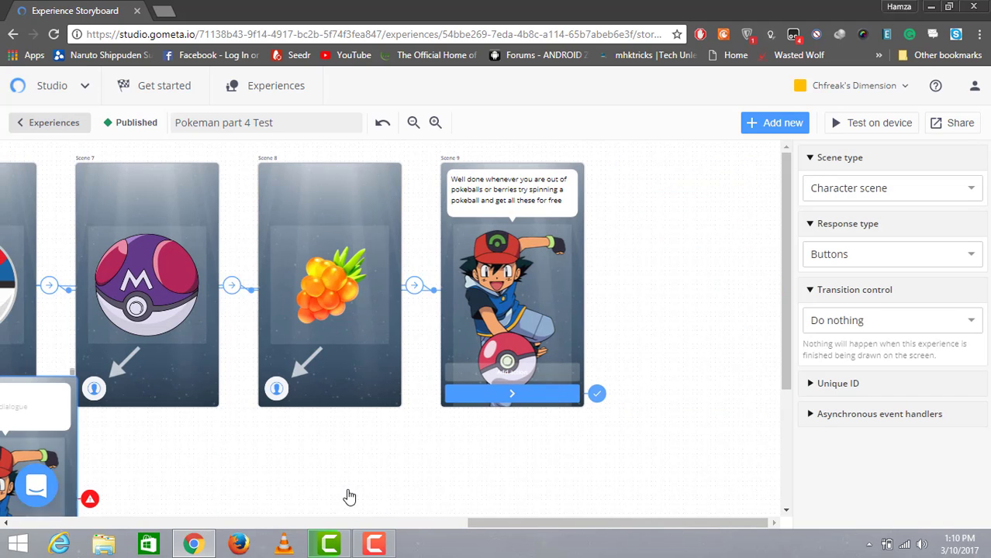
{"action": "left_click_drag", "start_coordinate": [489, 529], "coordinate": [245, 528]}
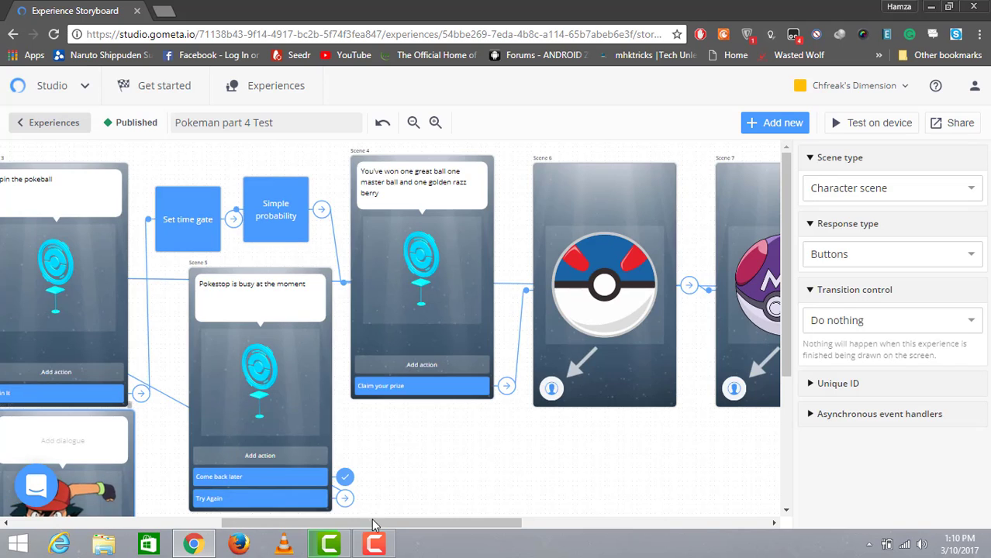
{"action": "left_click_drag", "start_coordinate": [372, 523], "coordinate": [211, 543]}
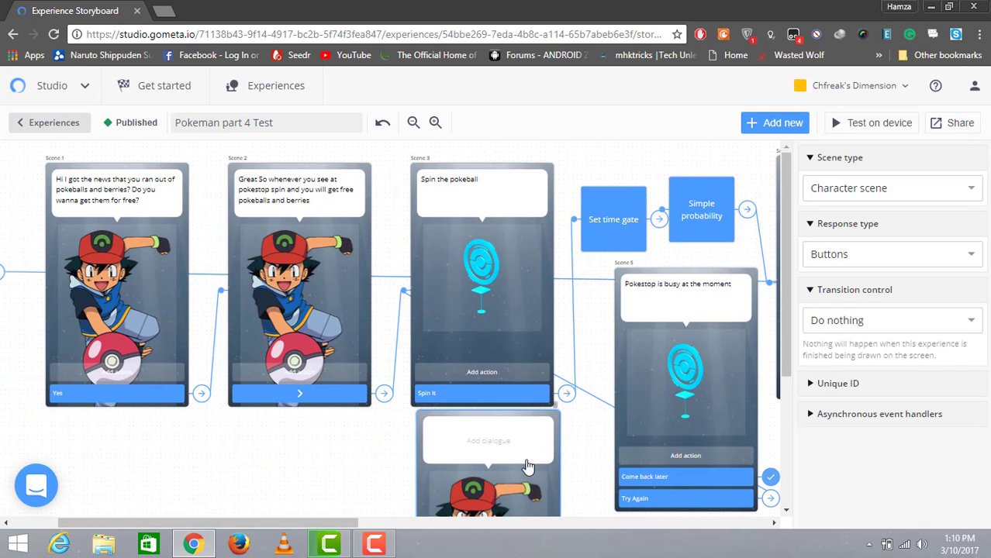
{"action": "left_click_drag", "start_coordinate": [527, 465], "coordinate": [140, 479]}
{"action": "left_click_drag", "start_coordinate": [203, 526], "coordinate": [128, 529]}
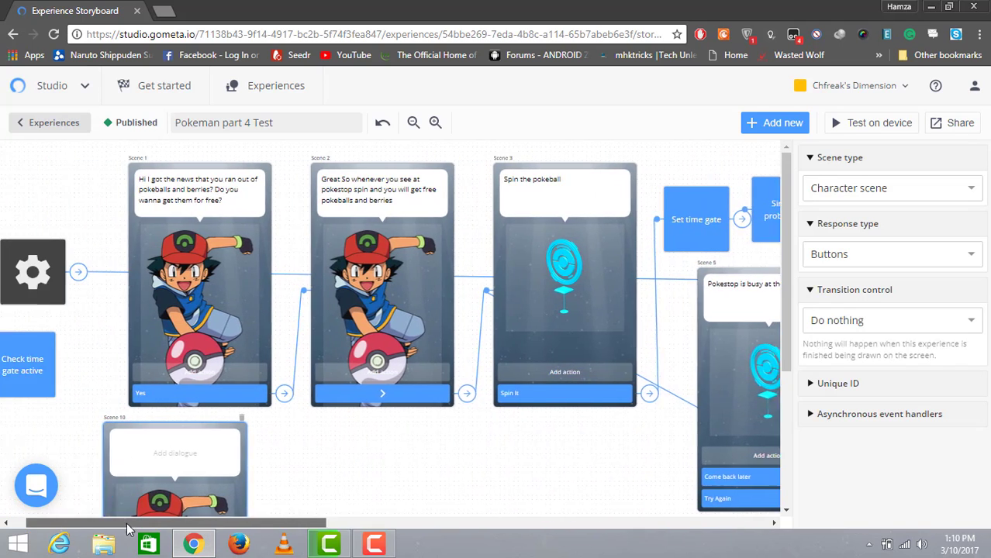
{"action": "left_click_drag", "start_coordinate": [182, 479], "coordinate": [133, 454]}
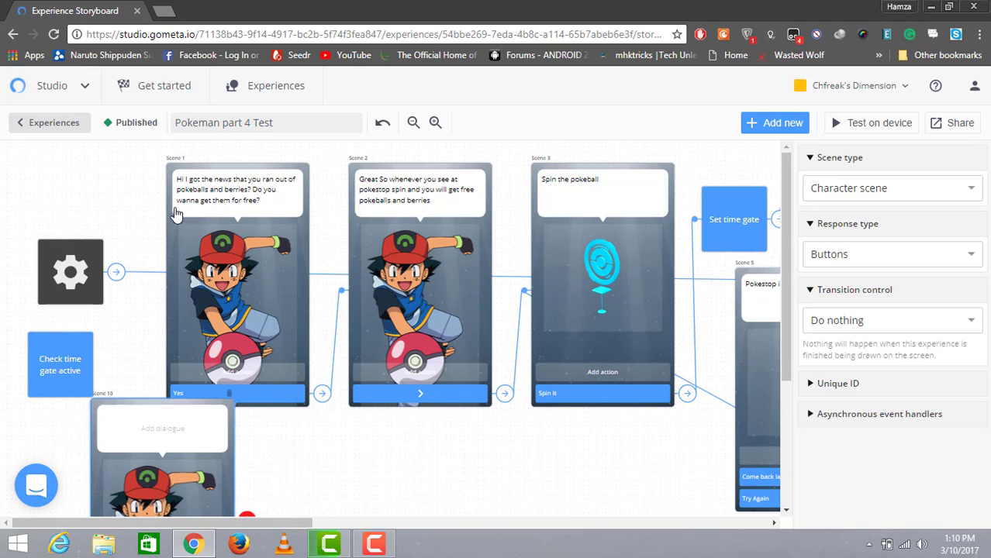
Shift the experience settings block and the Check time gate active block upward to space them out above the new Character scene
{"action": "left_click", "coordinate": [413, 123]}
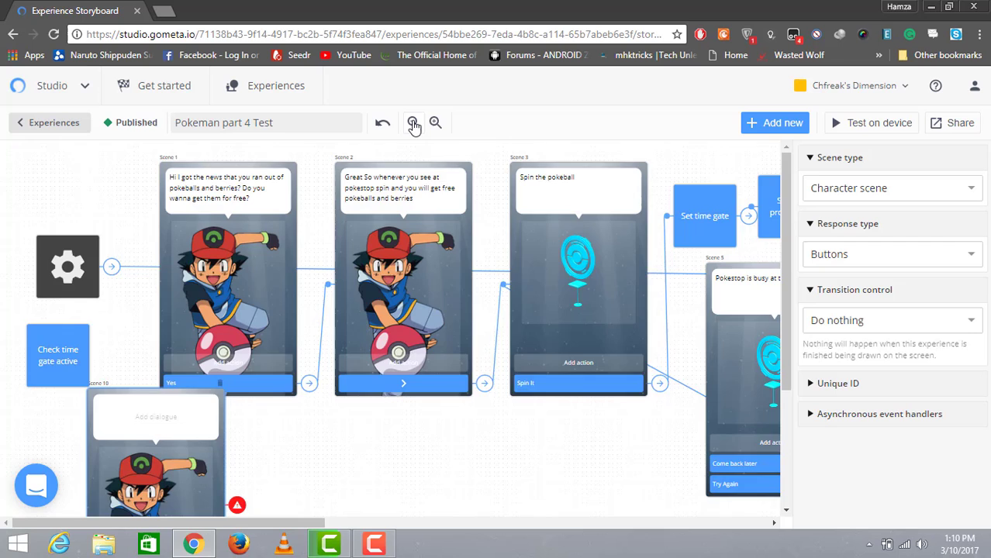
{"action": "left_click", "coordinate": [413, 124]}
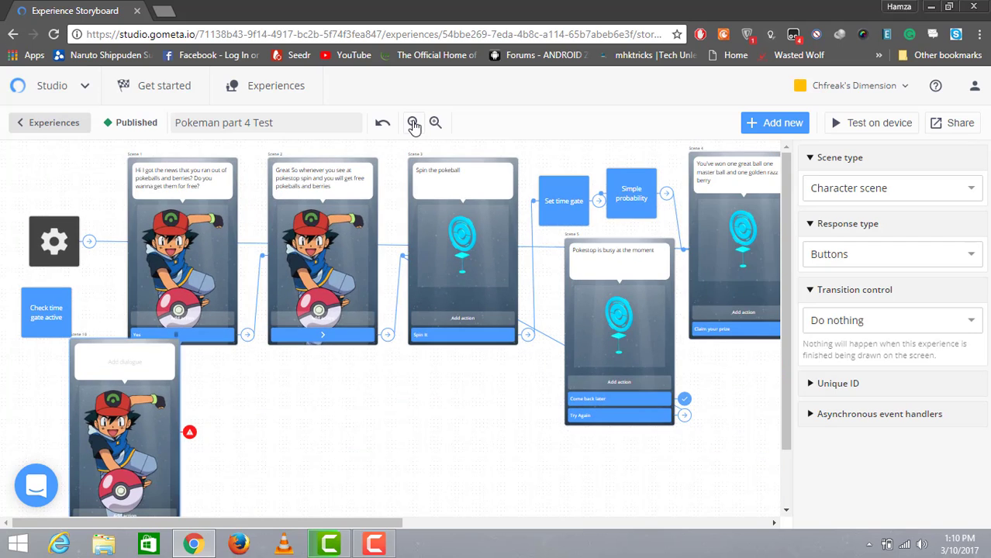
{"action": "left_click", "coordinate": [413, 124]}
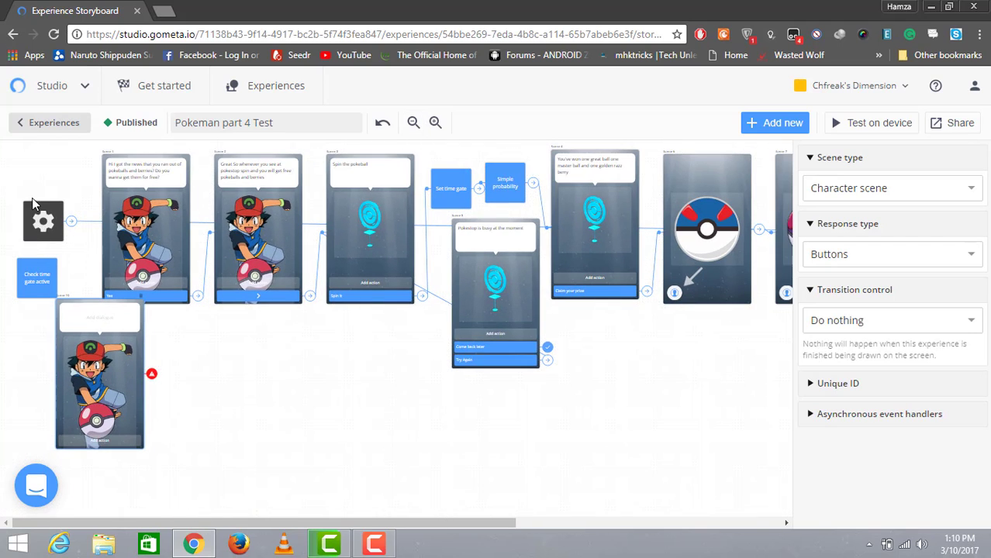
{"action": "left_click", "coordinate": [39, 210]}
{"action": "left_click_drag", "start_coordinate": [43, 278], "coordinate": [47, 254]}
{"action": "left_click", "coordinate": [43, 206]}
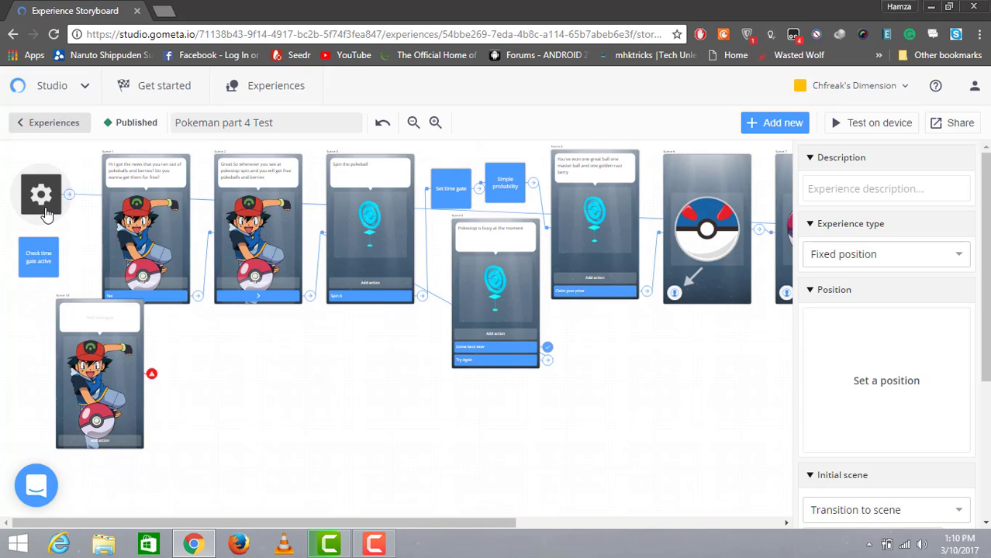
{"action": "scroll", "coordinate": [981, 327], "scroll_direction": "down", "scroll_amount": 1}
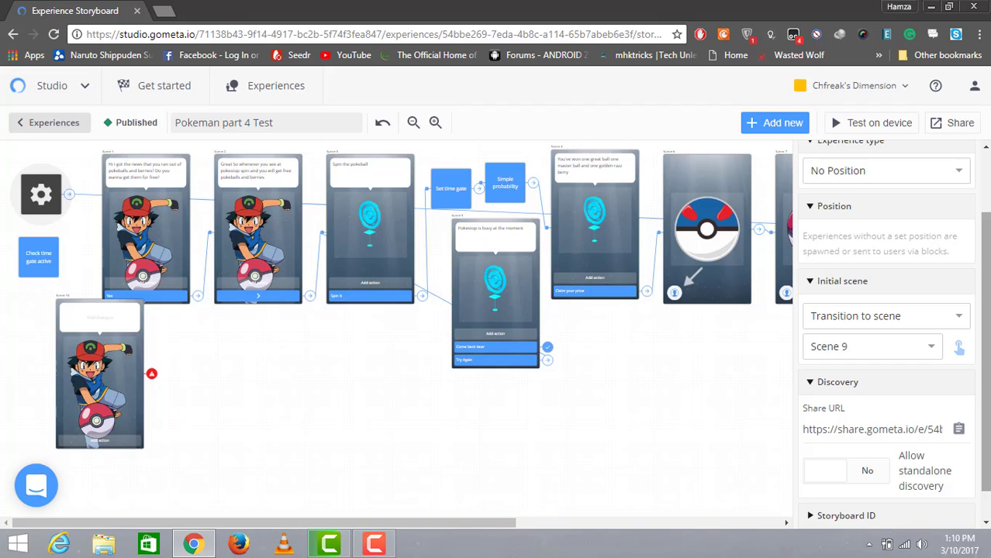
{"action": "left_click", "coordinate": [84, 310]}
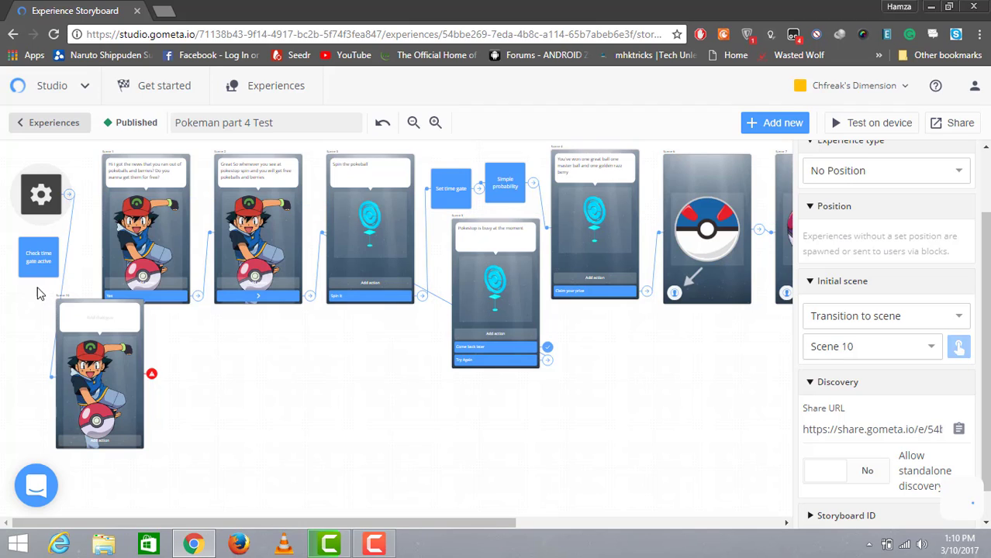
{"action": "left_click", "coordinate": [39, 275]}
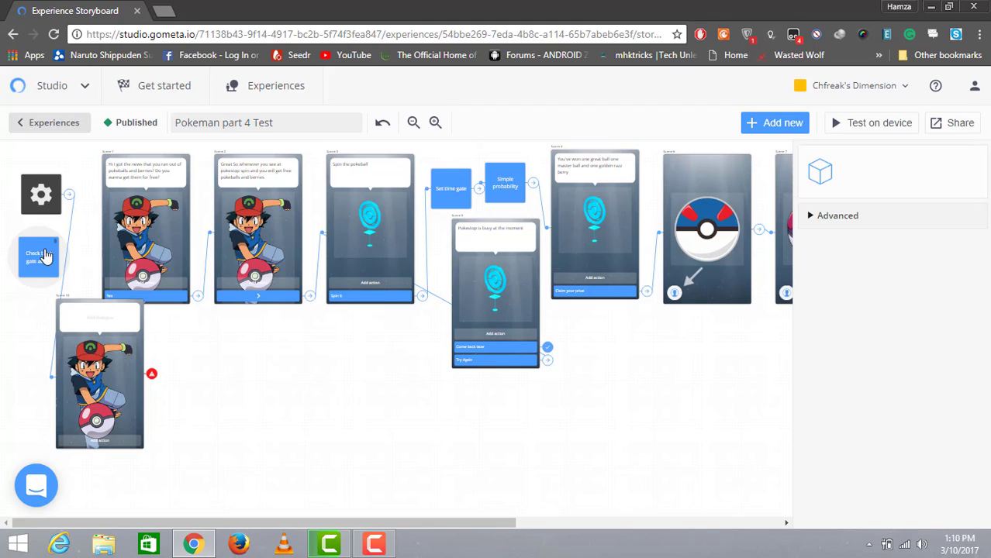
Link the initial scene transition in the experience settings block to the Check time gate active block
{"action": "left_click", "coordinate": [45, 199]}
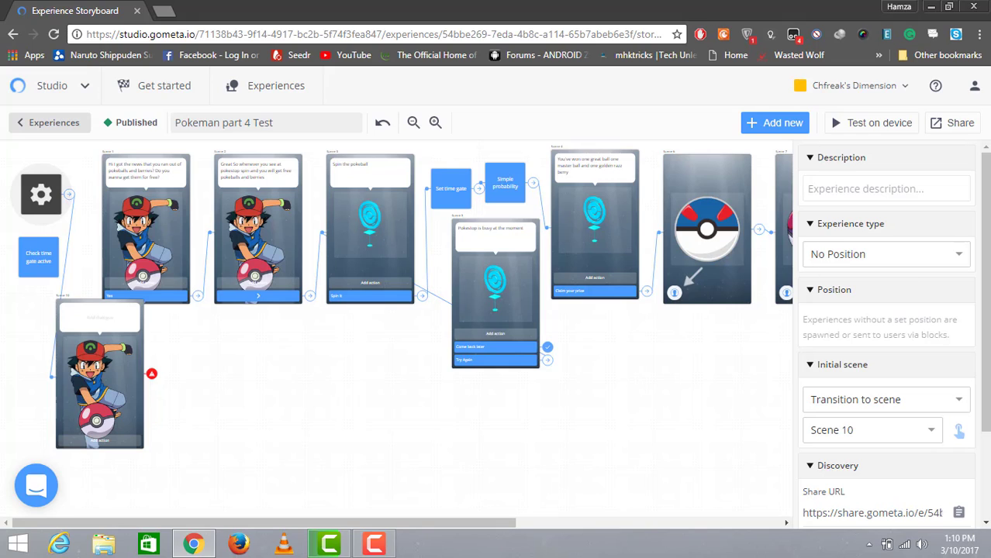
{"action": "left_click_drag", "start_coordinate": [988, 298], "coordinate": [988, 363]}
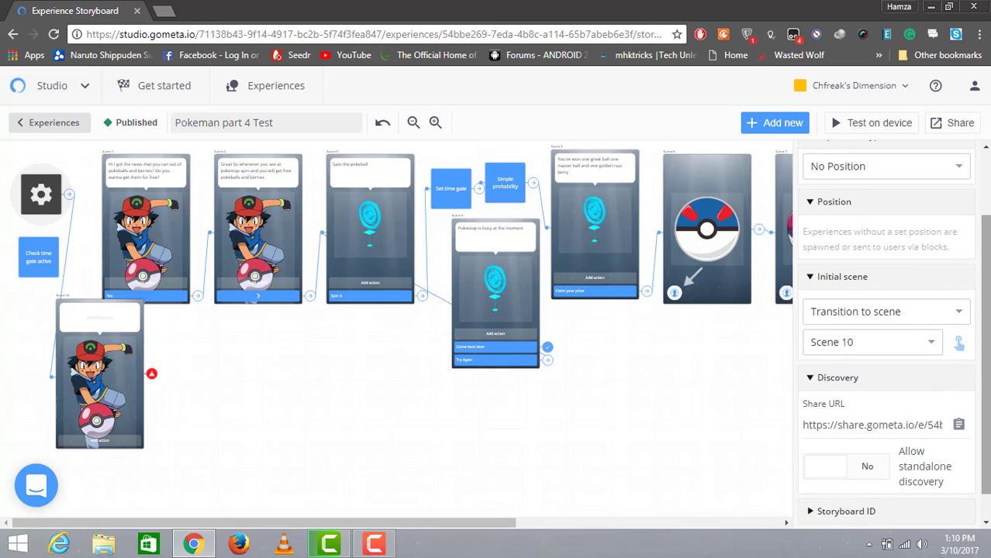
{"action": "left_click", "coordinate": [959, 343]}
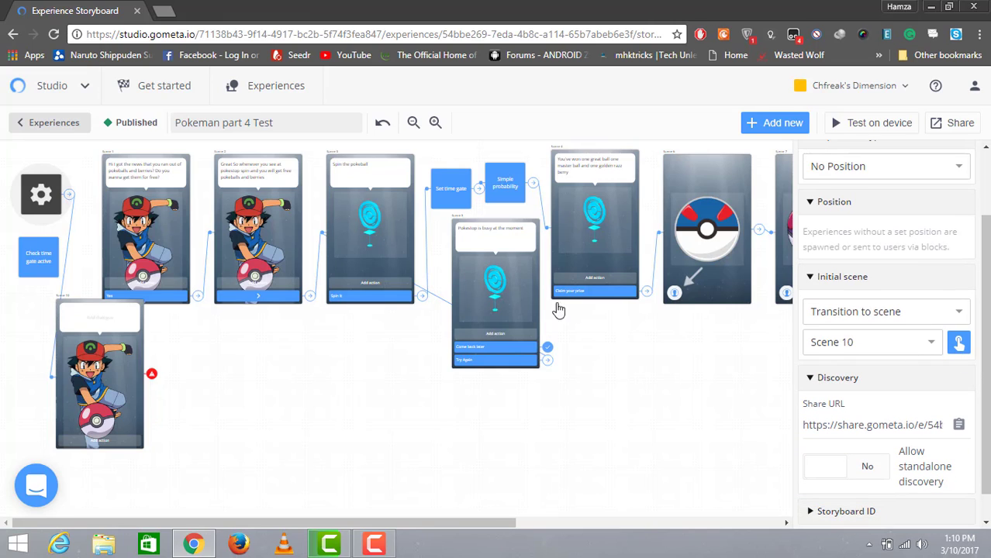
{"action": "left_click", "coordinate": [44, 281]}
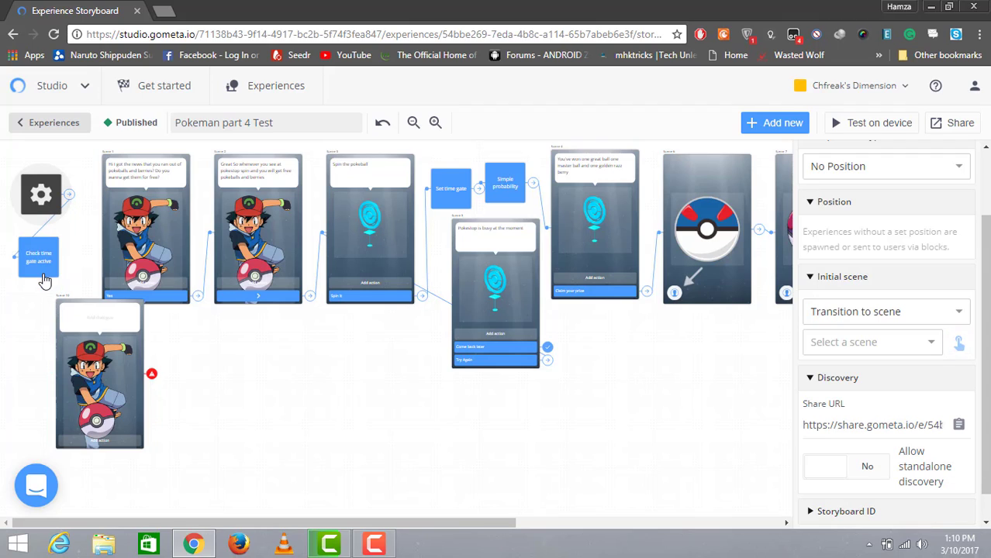
{"action": "left_click", "coordinate": [56, 270]}
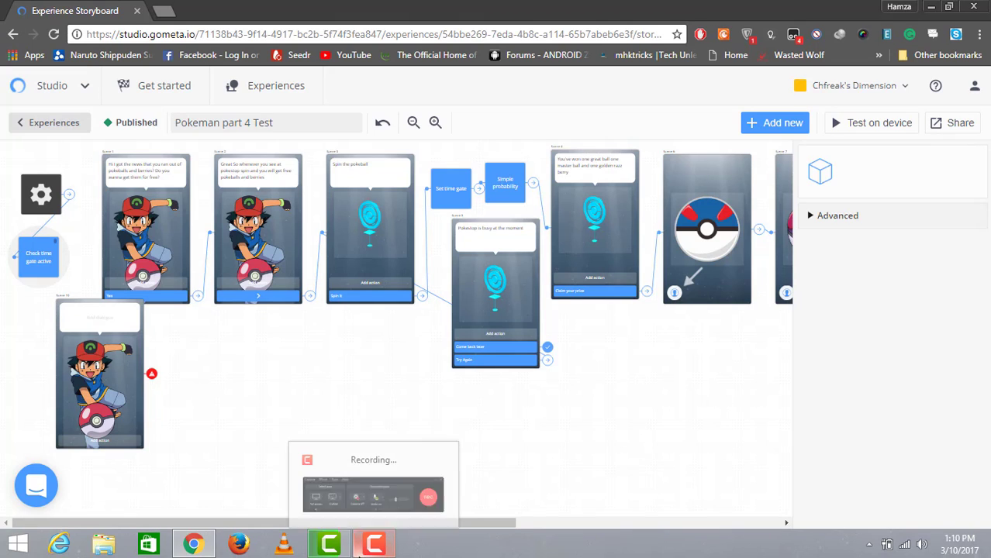
{"action": "left_click", "coordinate": [373, 544]}
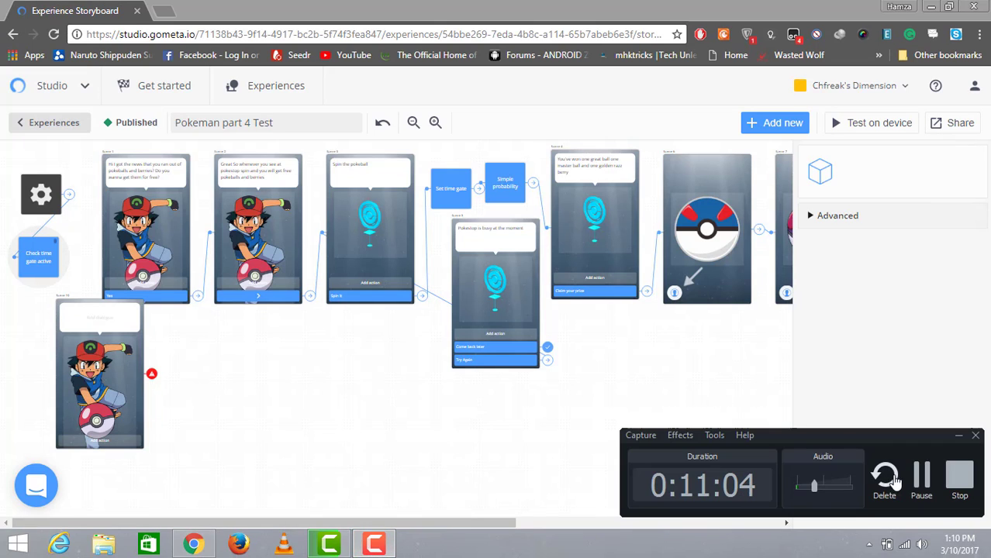
{"action": "left_click", "coordinate": [921, 477]}
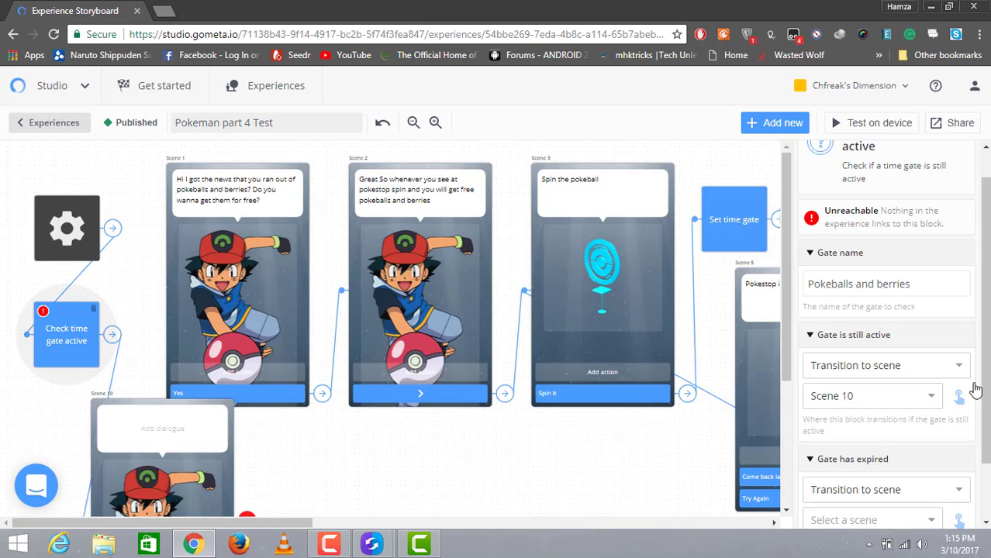
{"action": "scroll", "coordinate": [887, 333], "scroll_direction": "down", "scroll_amount": 1}
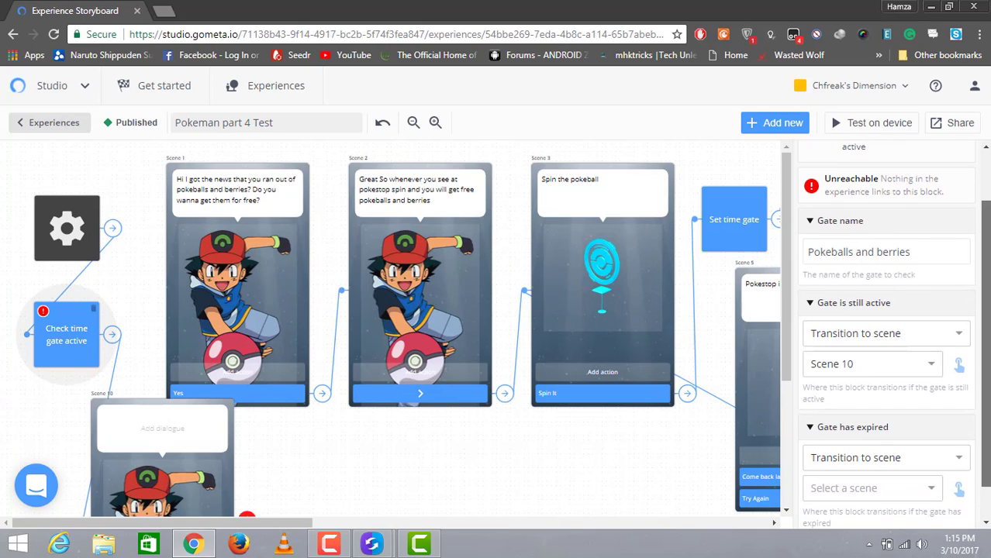
{"action": "scroll", "coordinate": [888, 333], "scroll_direction": "up", "scroll_amount": 1}
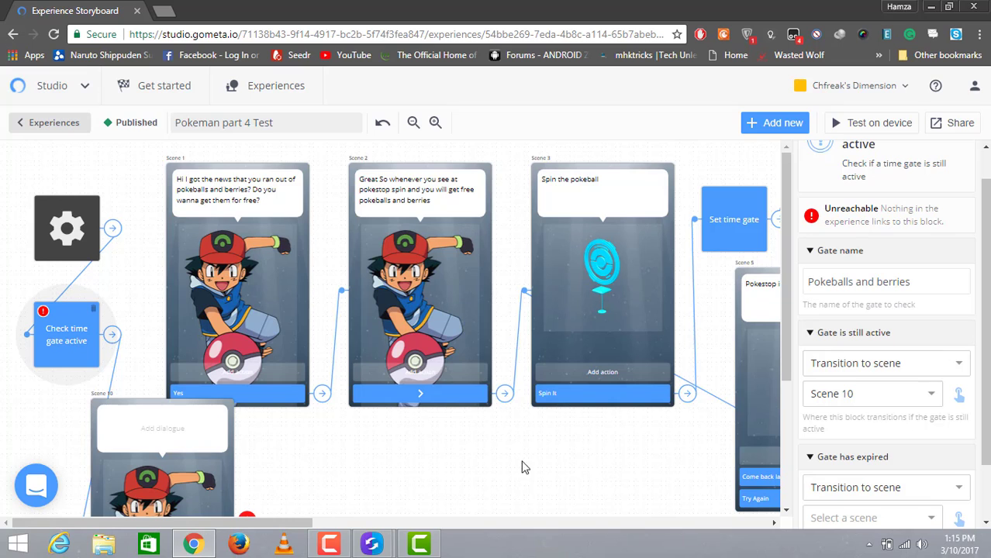
Enter the dialogue "You already claimed your prize try again later" in Scene 10
{"action": "left_click", "coordinate": [206, 420]}
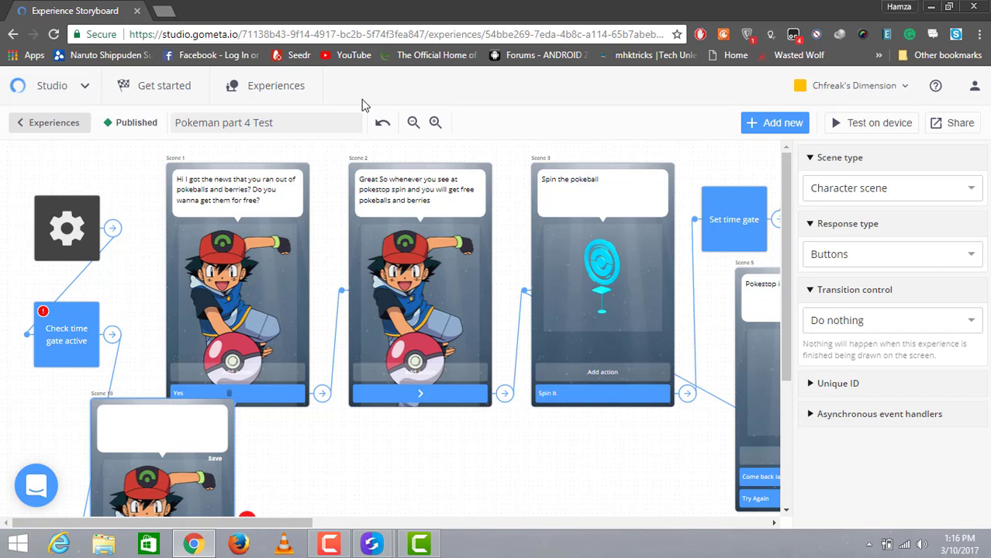
{"action": "left_click", "coordinate": [413, 123]}
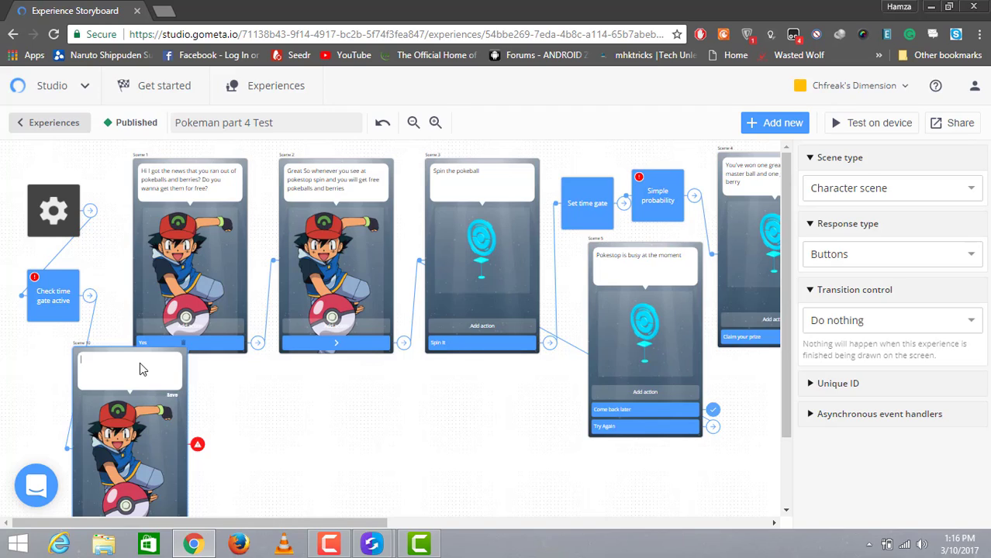
{"action": "type", "text": "Your"}
{"action": "type", "text": " alrea"}
{"action": "type", "text": "dy claimed your prize try again later"}
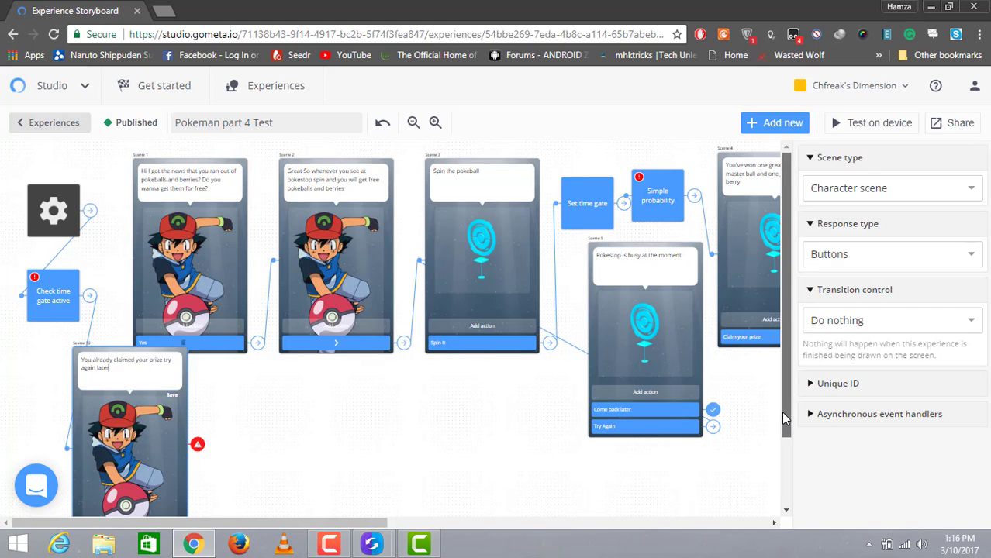
Add an action button to Scene 10 and set its transition control to End experience
{"action": "scroll", "coordinate": [781, 411], "scroll_direction": "down", "scroll_amount": 1}
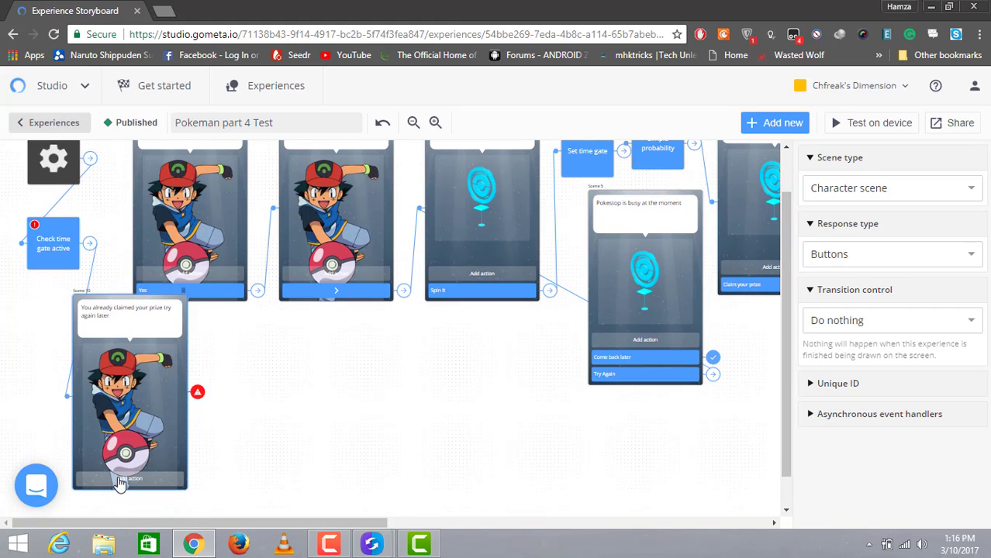
{"action": "left_click", "coordinate": [116, 479]}
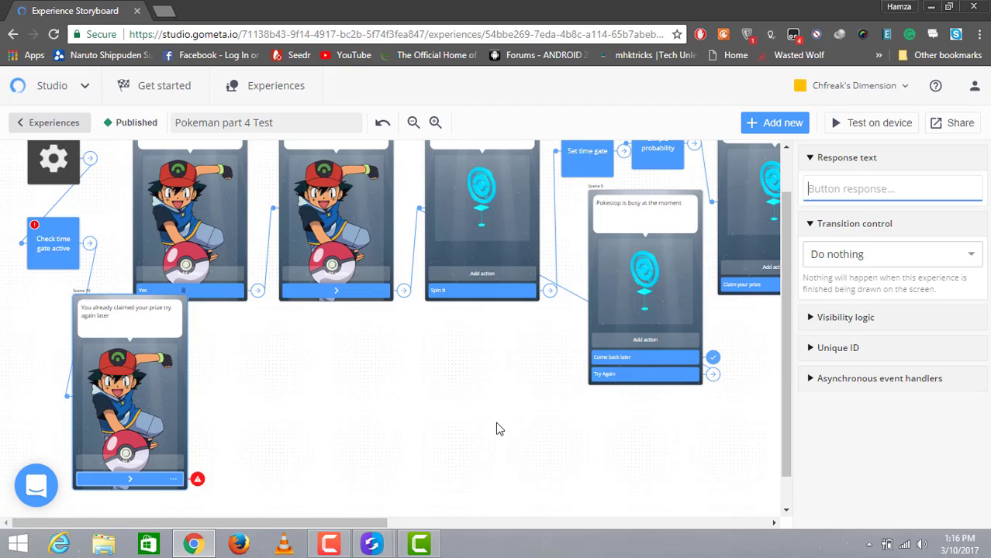
{"action": "left_click", "coordinate": [930, 266]}
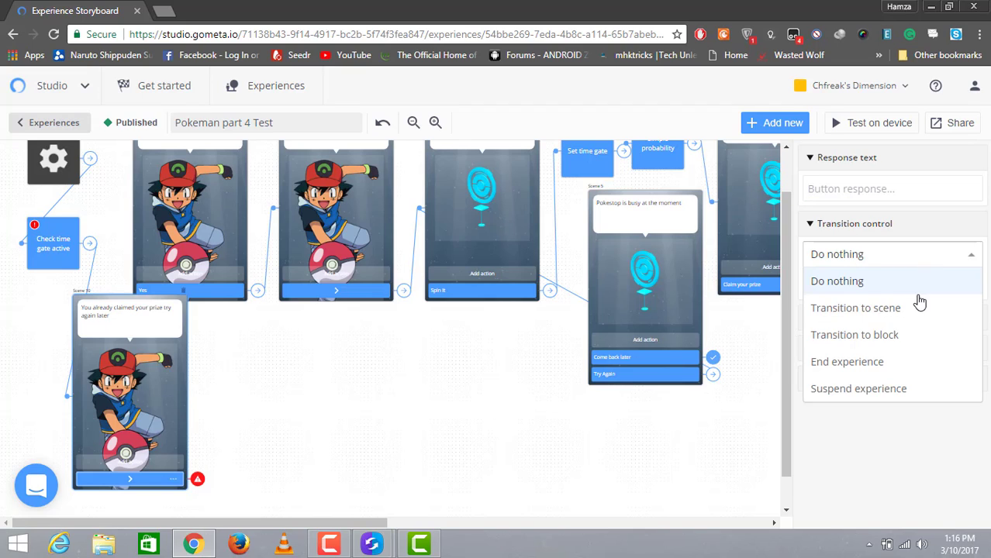
{"action": "left_click", "coordinate": [917, 305]}
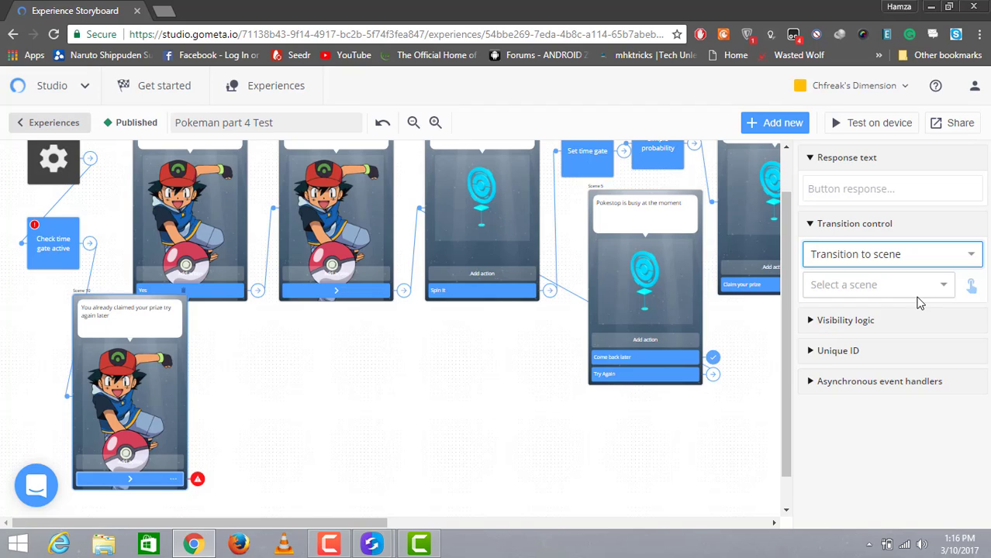
{"action": "left_click", "coordinate": [955, 264]}
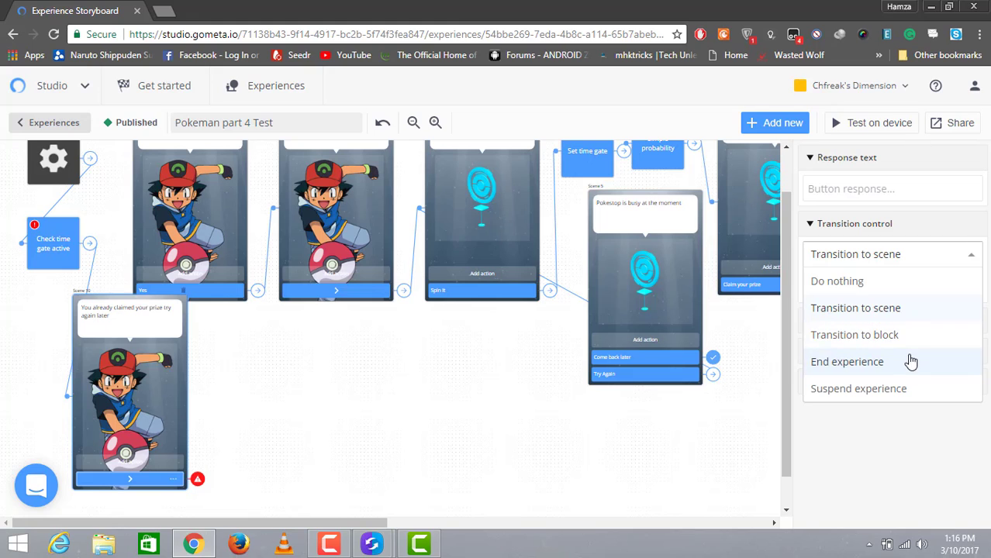
{"action": "left_click", "coordinate": [848, 361]}
Make the Check time gate active block transition to Scene 1 when the gate has expired
{"action": "scroll", "coordinate": [784, 392], "scroll_direction": "up", "scroll_amount": 1}
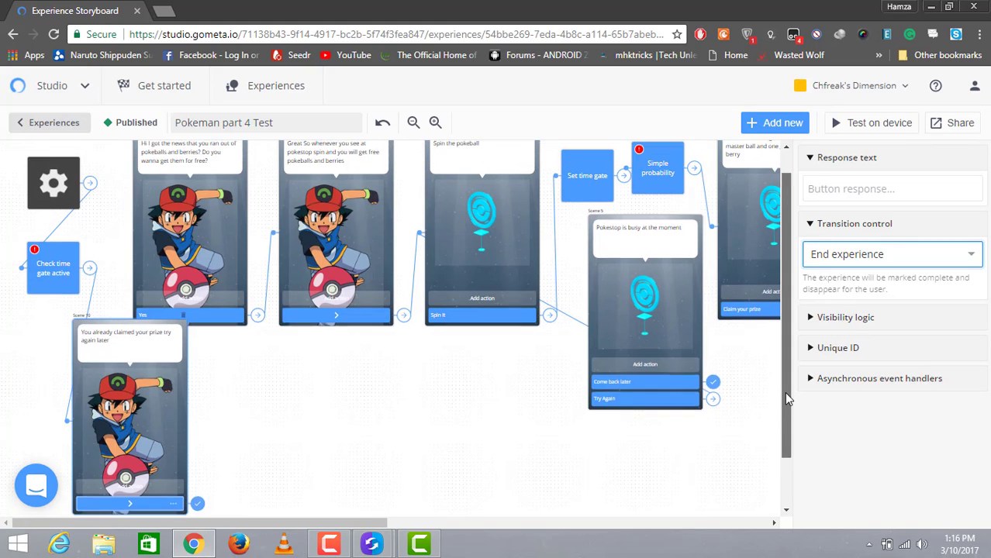
{"action": "left_click", "coordinate": [49, 298]}
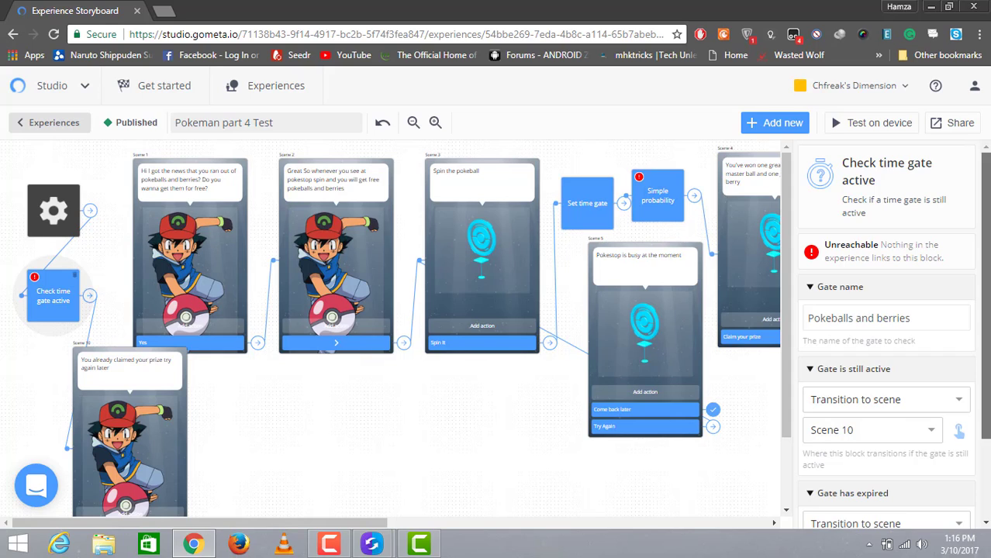
{"action": "scroll", "coordinate": [954, 418], "scroll_direction": "down", "scroll_amount": 2}
{"action": "left_click", "coordinate": [960, 452]}
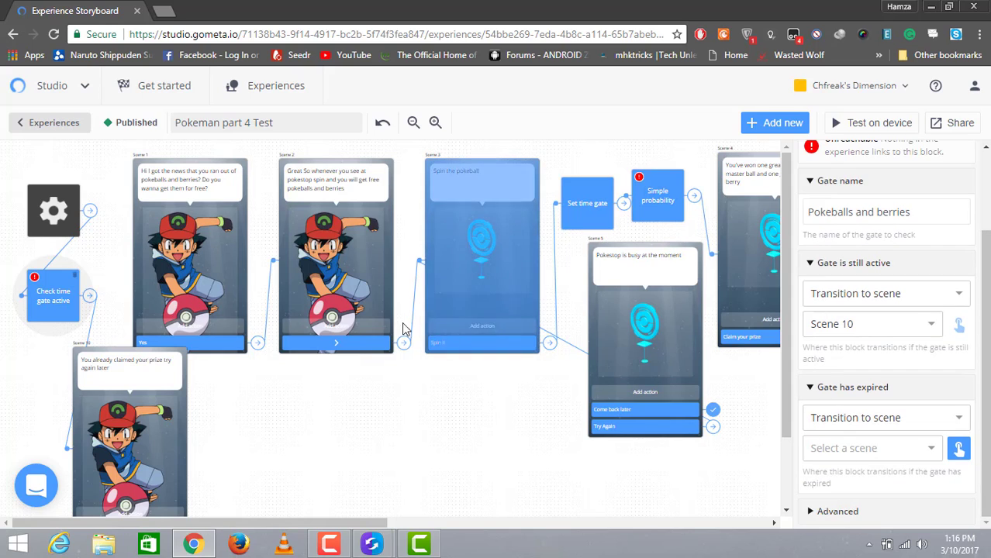
{"action": "left_click", "coordinate": [215, 287]}
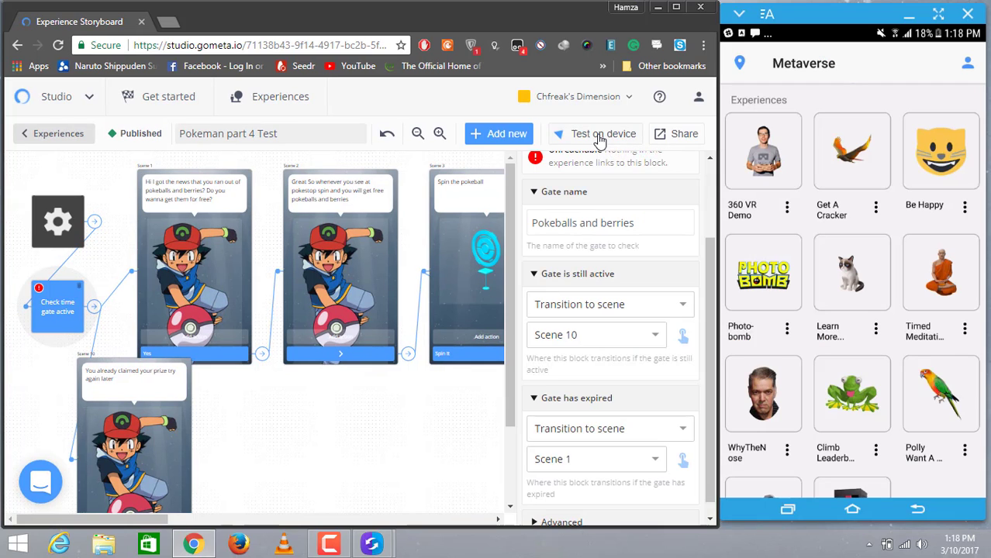
Play the experience through on the test phone, answering Yes, spinning the pokestop, claiming the prize and finishing the closing dialogue
{"action": "left_click", "coordinate": [802, 202]}
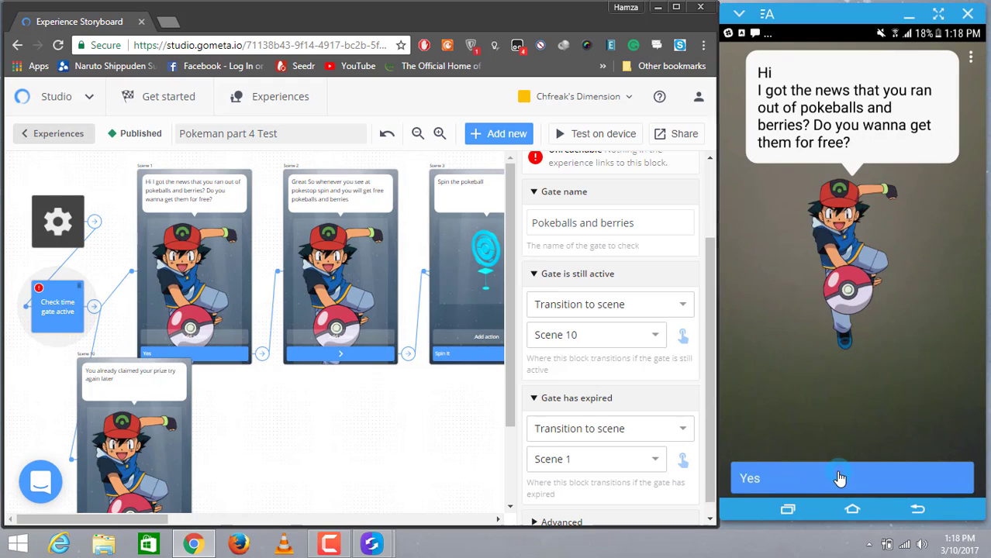
{"action": "left_click", "coordinate": [839, 478]}
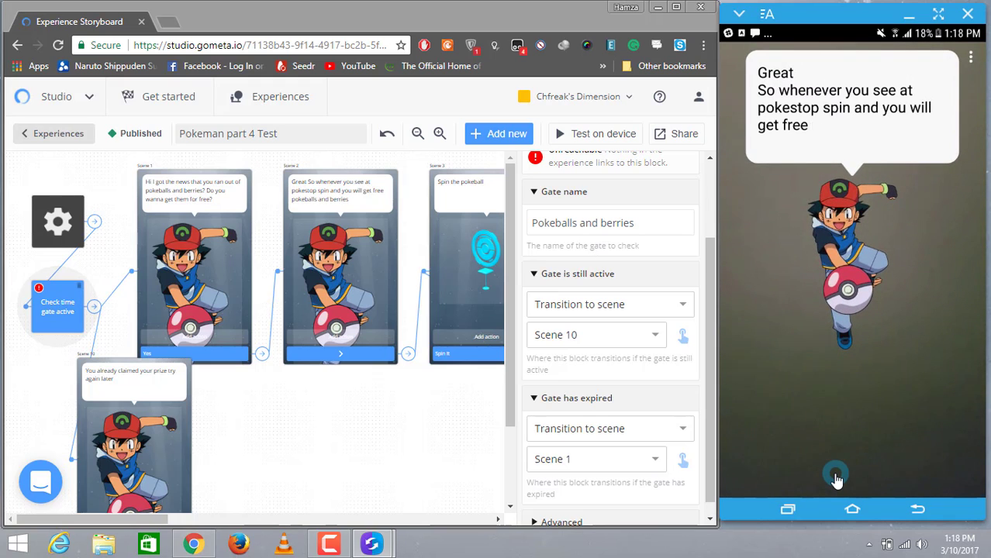
{"action": "left_click", "coordinate": [837, 479]}
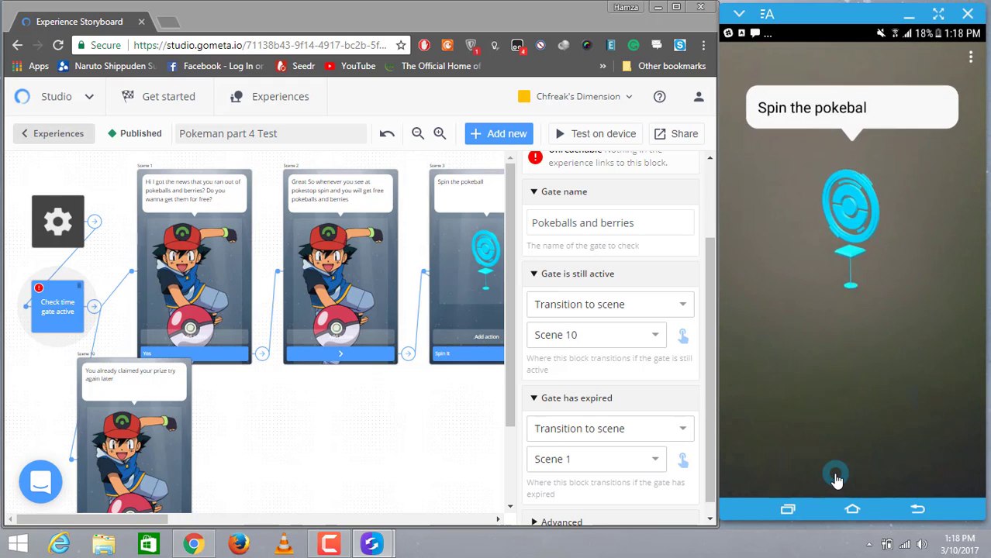
{"action": "left_click", "coordinate": [837, 479]}
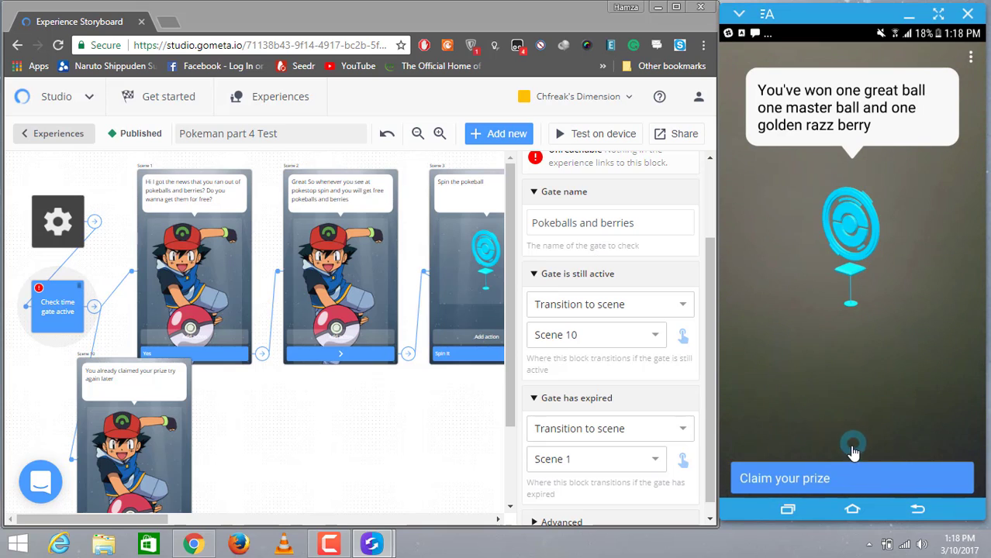
{"action": "left_click", "coordinate": [838, 478]}
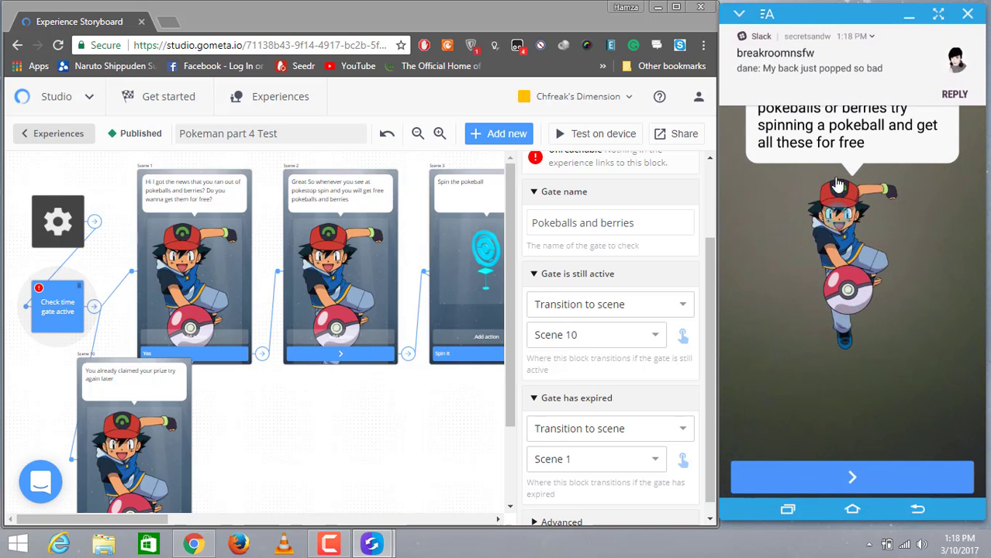
{"action": "left_click_drag", "start_coordinate": [790, 92], "coordinate": [837, 88]}
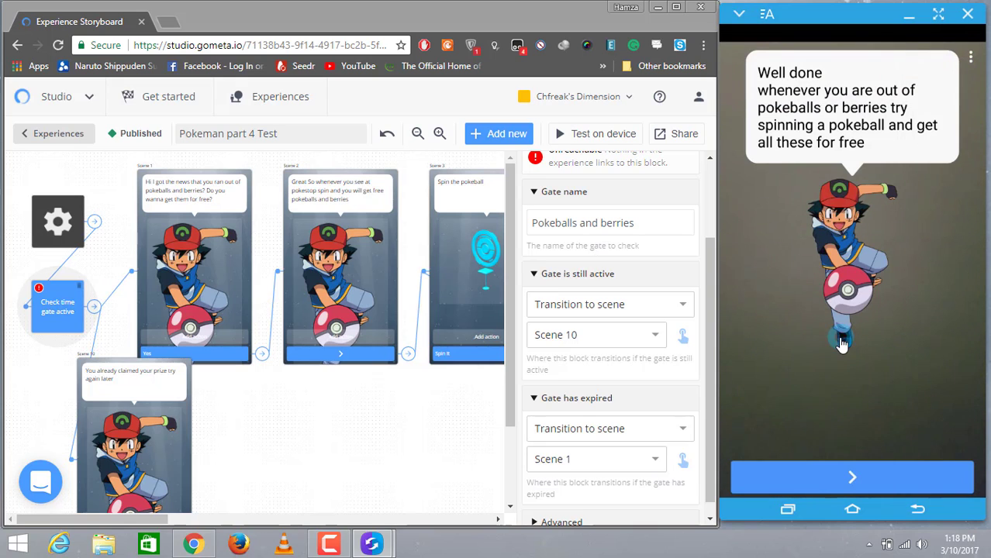
{"action": "left_click", "coordinate": [851, 475]}
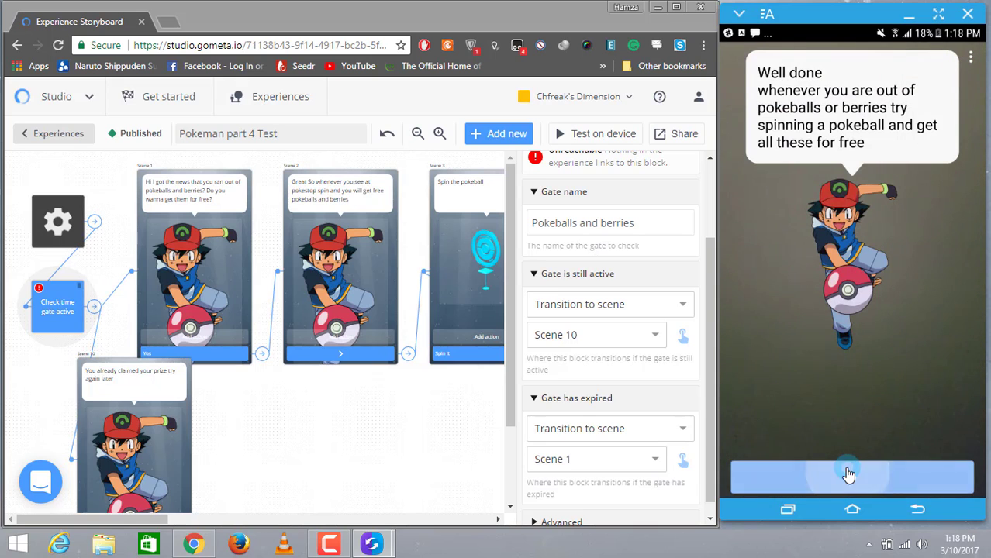
Send the experience to the test phone again to check the active time gate, and close its Scene 10 dialogue
{"action": "left_click", "coordinate": [603, 144]}
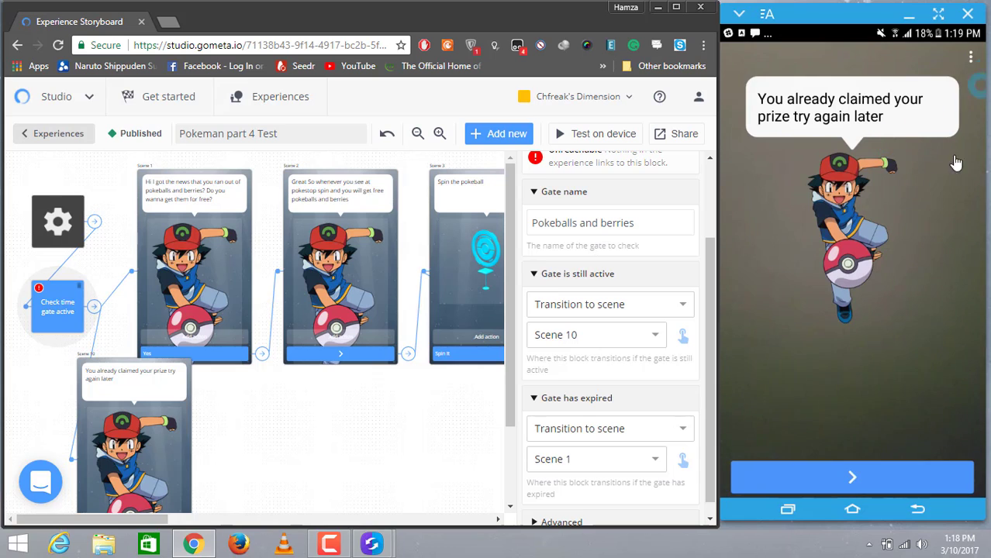
{"action": "left_click", "coordinate": [837, 470]}
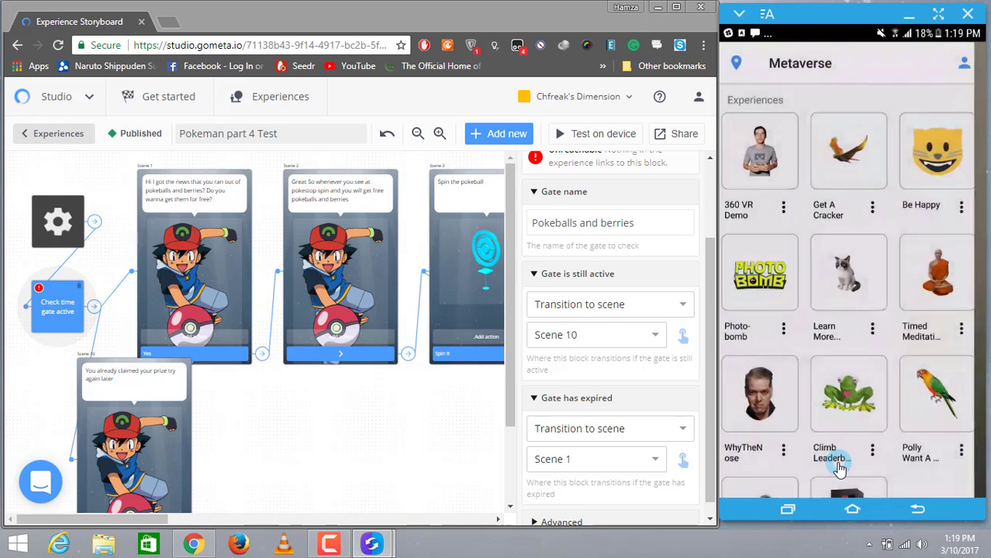